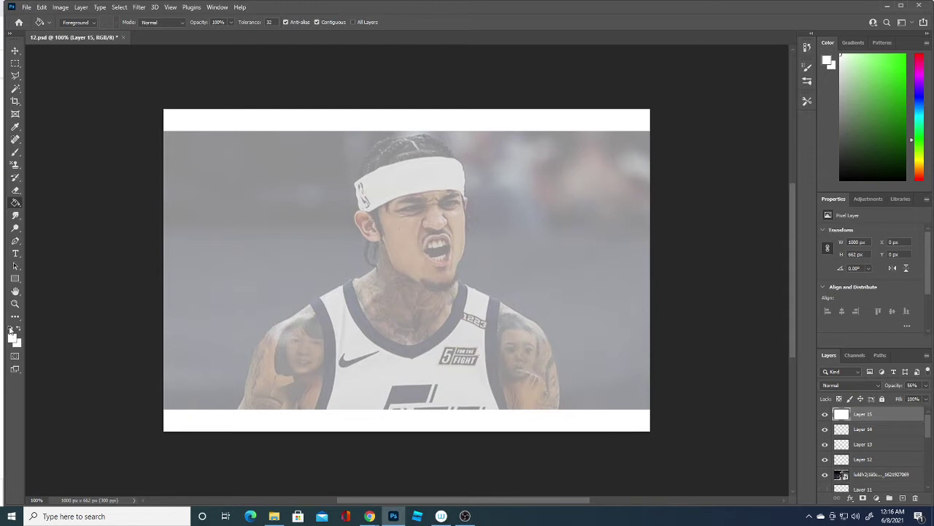
Select the Brush tool with a Hard Round tip sized down to 3 px.
{"action": "left_click", "coordinate": [15, 152]}
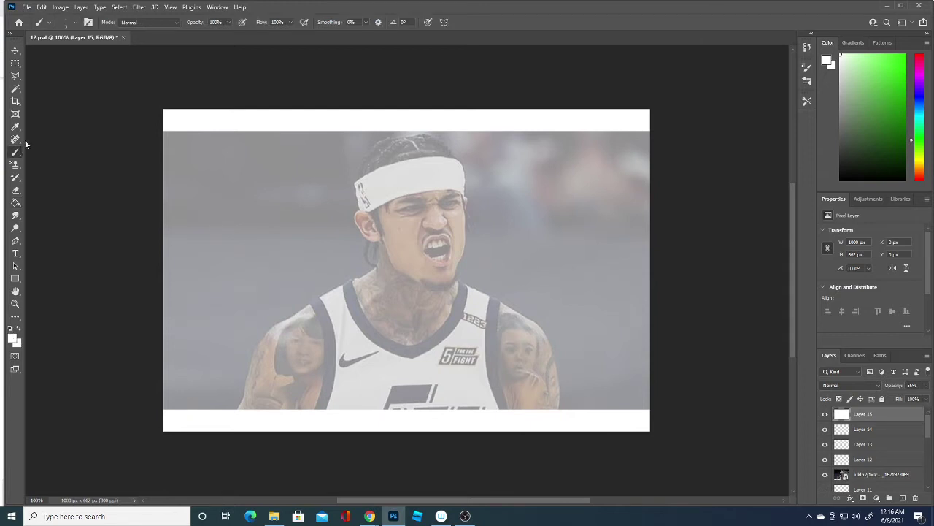
{"action": "left_click", "coordinate": [76, 22]}
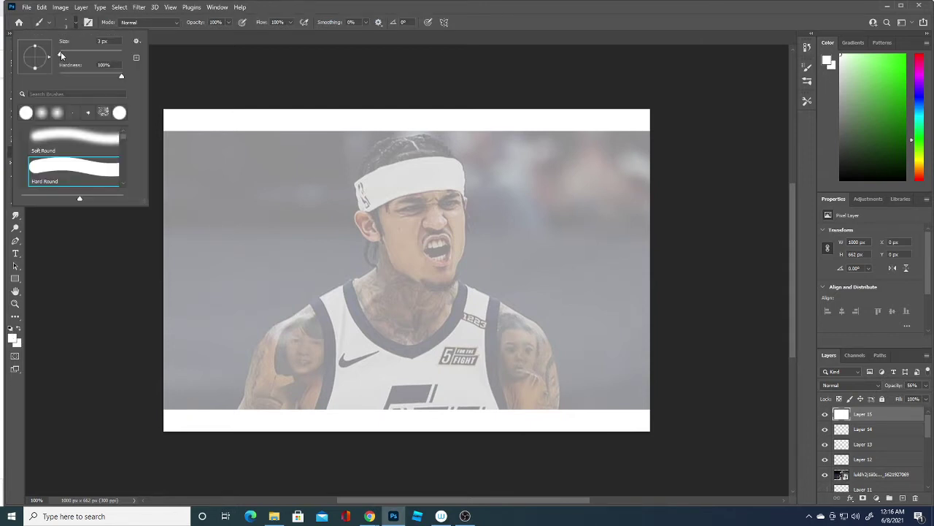
{"action": "left_click", "coordinate": [60, 54]}
{"action": "left_click", "coordinate": [61, 54]}
{"action": "left_click_drag", "start_coordinate": [61, 55], "coordinate": [60, 54]}
{"action": "scroll", "coordinate": [73, 157], "scroll_direction": "down", "scroll_amount": 1}
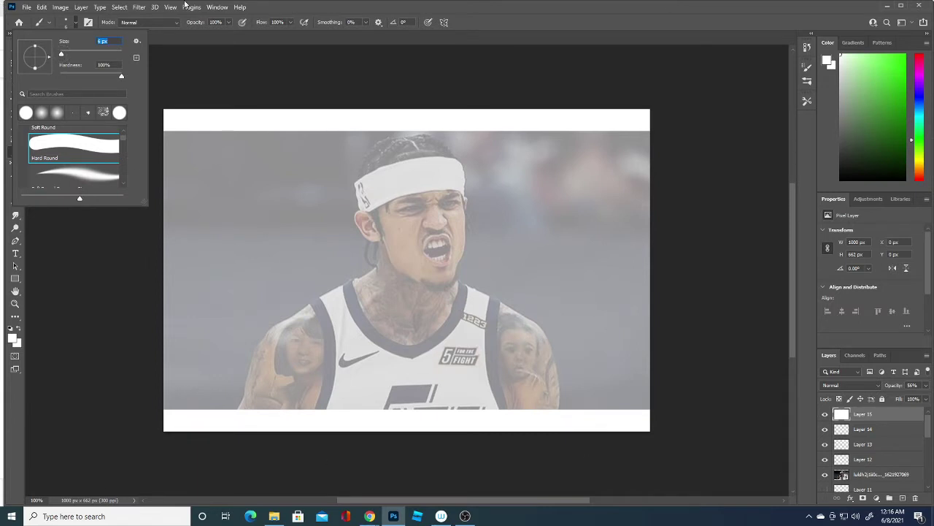
{"action": "left_click_drag", "start_coordinate": [62, 55], "coordinate": [58, 56]}
Add new empty Layer 16 and test the brush near the ear, undoing the jaw stroke.
{"action": "left_click", "coordinate": [904, 497]}
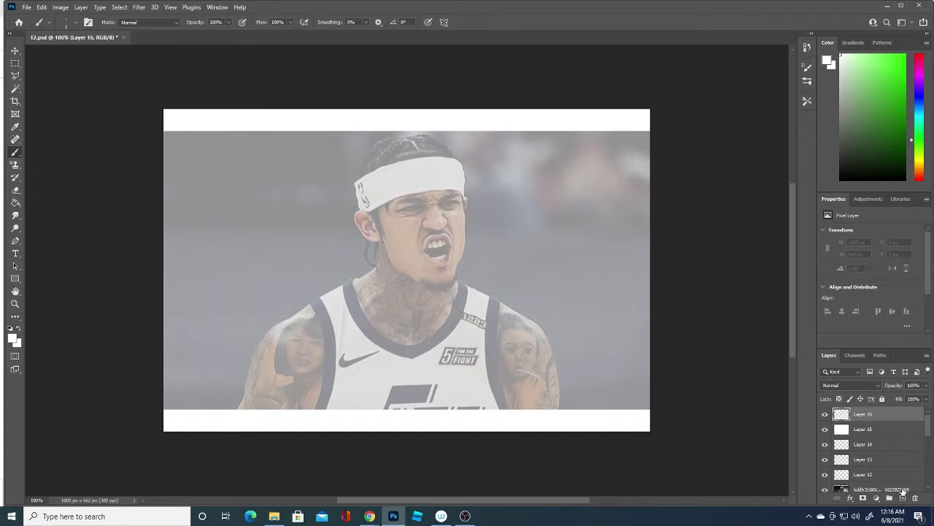
{"action": "left_click", "coordinate": [384, 241]}
{"action": "left_click_drag", "start_coordinate": [387, 252], "coordinate": [392, 268]}
{"action": "key", "text": "ctrl+z"}
Set the foreground painting colour to black.
{"action": "left_click", "coordinate": [13, 338]}
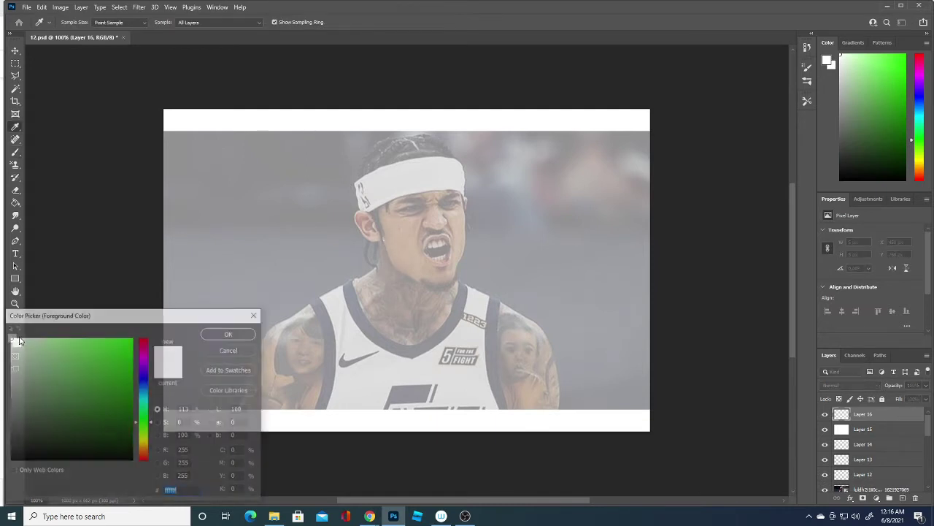
{"action": "left_click", "coordinate": [40, 441]}
{"action": "left_click", "coordinate": [230, 333]}
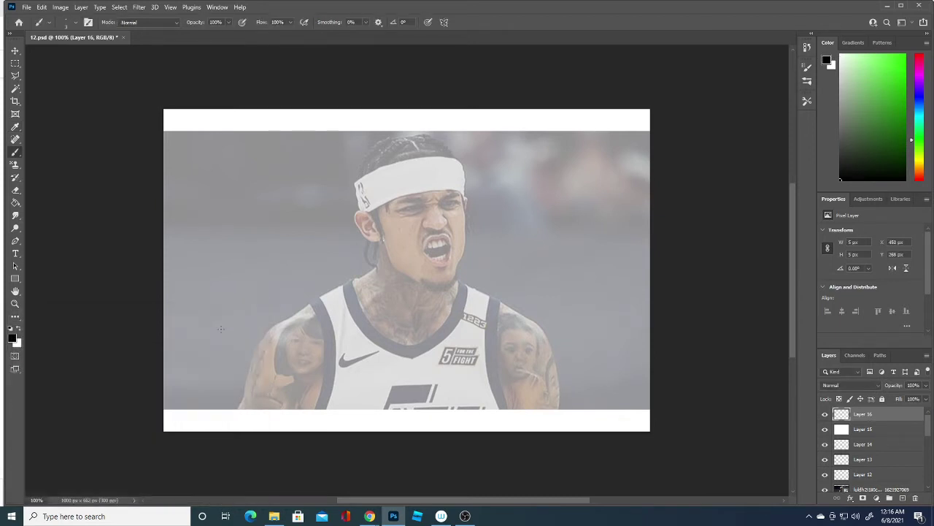
Outline the jaw and the right side of the face in black, undoing a stray stroke.
{"action": "mouse_move", "coordinate": [383, 243]}
{"action": "left_mouse_down"}
{"action": "mouse_move", "coordinate": [401, 274]}
{"action": "mouse_move", "coordinate": [431, 288]}
{"action": "left_mouse_up"}
{"action": "mouse_move", "coordinate": [461, 193]}
{"action": "left_mouse_down"}
{"action": "mouse_move", "coordinate": [465, 237]}
{"action": "mouse_move", "coordinate": [453, 283]}
{"action": "mouse_move", "coordinate": [418, 283]}
{"action": "left_mouse_up"}
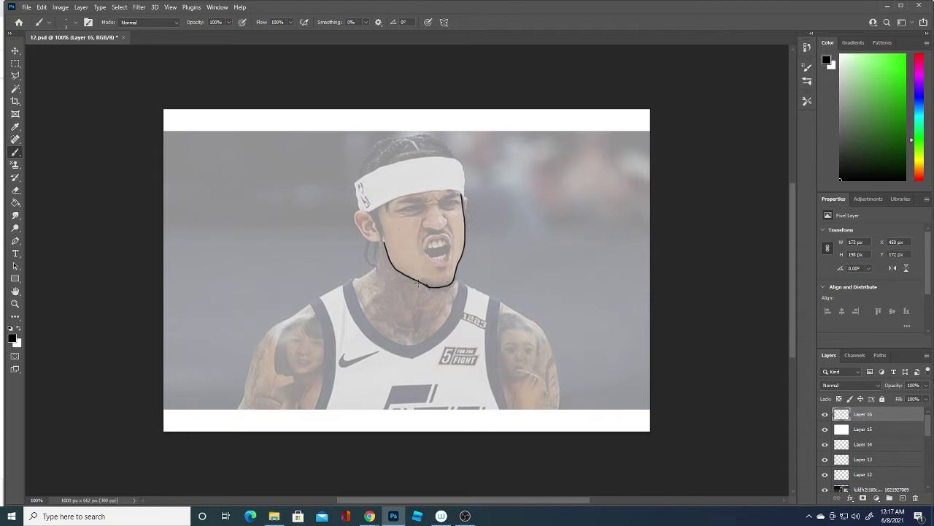
{"action": "mouse_move", "coordinate": [360, 279]}
{"action": "left_mouse_down"}
{"action": "mouse_move", "coordinate": [372, 271]}
{"action": "mouse_move", "coordinate": [376, 245]}
{"action": "mouse_move", "coordinate": [354, 215]}
{"action": "mouse_move", "coordinate": [369, 239]}
{"action": "mouse_move", "coordinate": [378, 233]}
{"action": "mouse_move", "coordinate": [353, 177]}
{"action": "left_mouse_up"}
{"action": "key", "text": "ctrl+z"}
Outline the headband's side, top and bottom edges, and the right side of the neck.
{"action": "mouse_move", "coordinate": [465, 193]}
{"action": "left_mouse_down"}
{"action": "mouse_move", "coordinate": [461, 161]}
{"action": "mouse_move", "coordinate": [418, 131]}
{"action": "mouse_move", "coordinate": [383, 136]}
{"action": "mouse_move", "coordinate": [355, 181]}
{"action": "left_mouse_up"}
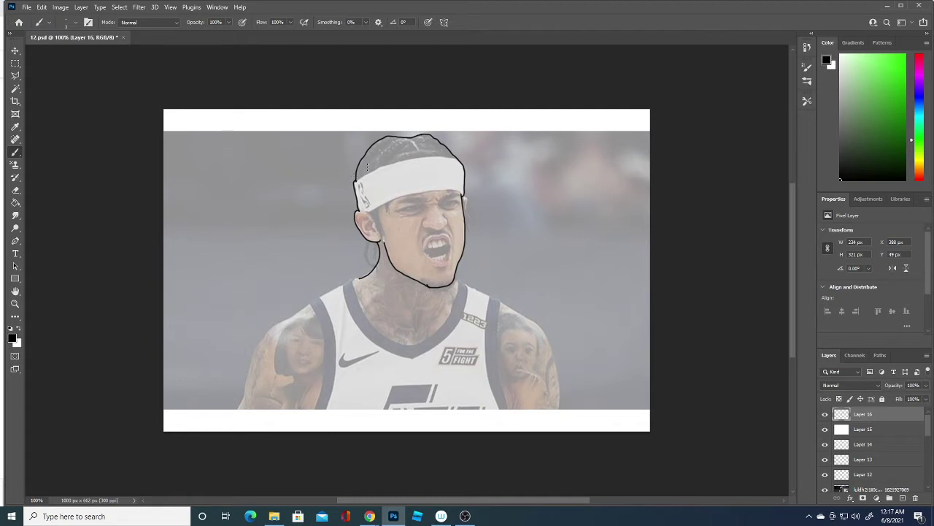
{"action": "mouse_move", "coordinate": [353, 183]}
{"action": "left_mouse_down"}
{"action": "mouse_move", "coordinate": [387, 164]}
{"action": "mouse_move", "coordinate": [438, 157]}
{"action": "left_mouse_up"}
{"action": "mouse_move", "coordinate": [363, 212]}
{"action": "left_mouse_down"}
{"action": "mouse_move", "coordinate": [425, 191]}
{"action": "mouse_move", "coordinate": [465, 197]}
{"action": "left_mouse_up"}
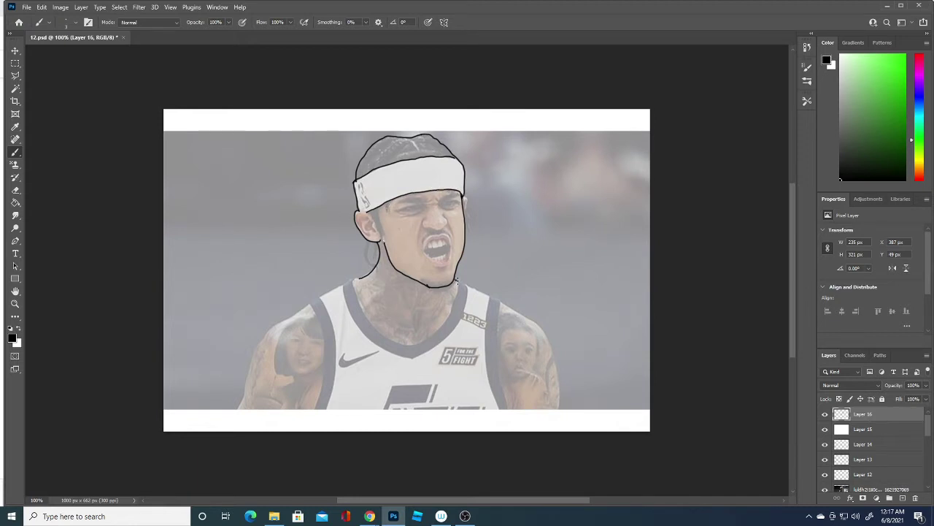
{"action": "left_click_drag", "start_coordinate": [457, 280], "coordinate": [443, 326]}
{"action": "mouse_move", "coordinate": [457, 282]}
{"action": "left_mouse_down"}
{"action": "mouse_move", "coordinate": [466, 288]}
{"action": "mouse_move", "coordinate": [462, 315]}
{"action": "mouse_move", "coordinate": [490, 310]}
{"action": "mouse_move", "coordinate": [509, 413]}
{"action": "left_mouse_up"}
Outline the right shoulder and arm, the left arm edge and the left armhole.
{"action": "mouse_move", "coordinate": [501, 299]}
{"action": "left_mouse_down"}
{"action": "mouse_move", "coordinate": [540, 336]}
{"action": "mouse_move", "coordinate": [556, 369]}
{"action": "left_mouse_up"}
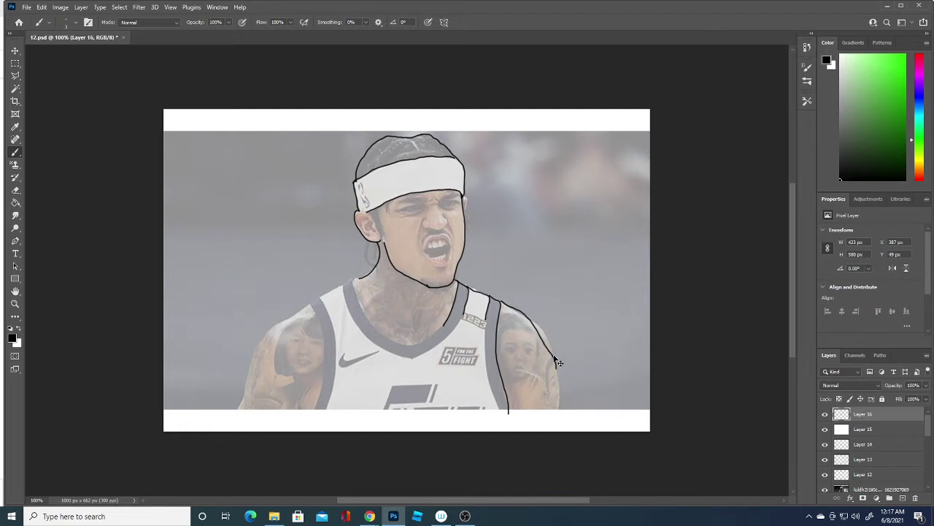
{"action": "key", "text": "ctrl+z"}
{"action": "mouse_move", "coordinate": [500, 300]}
{"action": "left_mouse_down"}
{"action": "mouse_move", "coordinate": [553, 349]}
{"action": "mouse_move", "coordinate": [555, 413]}
{"action": "left_mouse_up"}
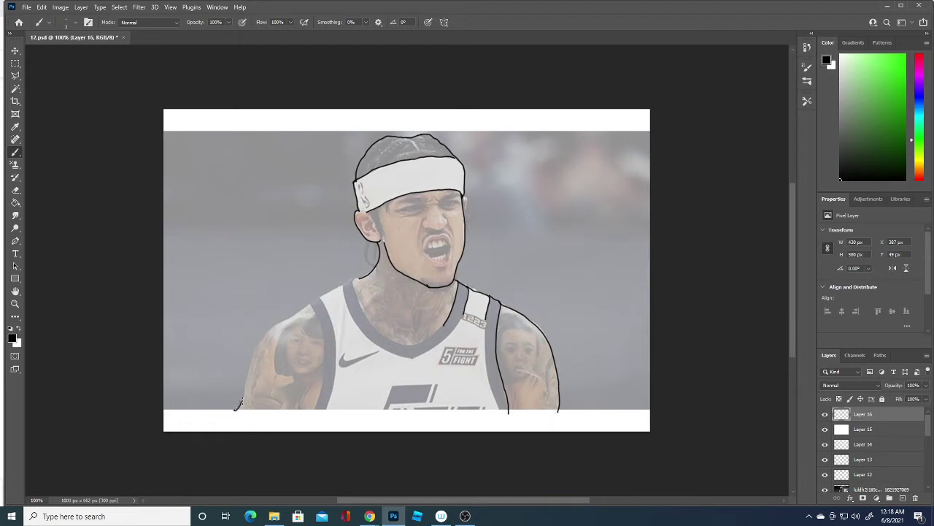
{"action": "mouse_move", "coordinate": [241, 402]}
{"action": "left_mouse_down"}
{"action": "mouse_move", "coordinate": [255, 341]}
{"action": "mouse_move", "coordinate": [308, 306]}
{"action": "mouse_move", "coordinate": [329, 365]}
{"action": "mouse_move", "coordinate": [313, 413]}
{"action": "left_mouse_up"}
{"action": "mouse_move", "coordinate": [309, 305]}
{"action": "left_mouse_down"}
{"action": "mouse_move", "coordinate": [324, 303]}
{"action": "mouse_move", "coordinate": [333, 333]}
{"action": "mouse_move", "coordinate": [327, 413]}
{"action": "left_mouse_up"}
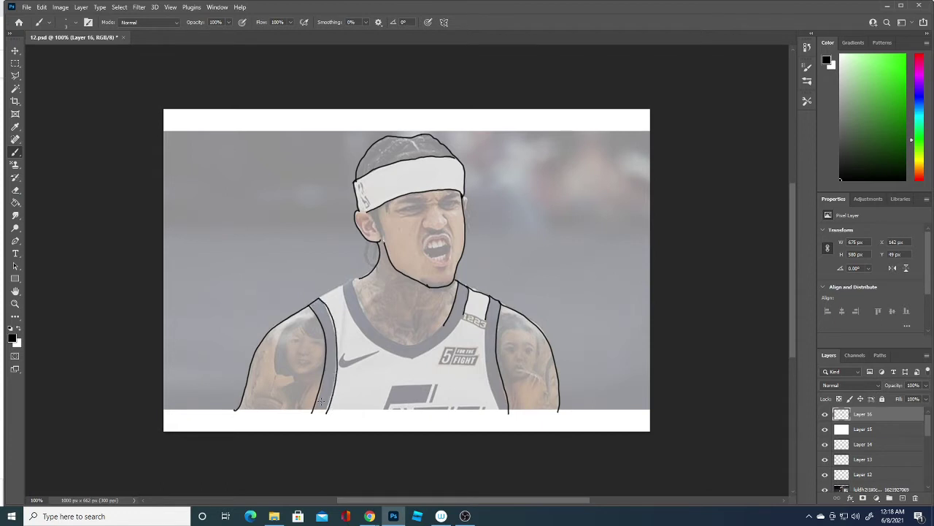
Trace the jersey neckline, the jersey logo edge and the swoosh logo.
{"action": "mouse_move", "coordinate": [343, 288]}
{"action": "left_mouse_down"}
{"action": "mouse_move", "coordinate": [374, 343]}
{"action": "mouse_move", "coordinate": [412, 360]}
{"action": "left_mouse_up"}
{"action": "mouse_move", "coordinate": [350, 279]}
{"action": "left_mouse_down"}
{"action": "mouse_move", "coordinate": [340, 291]}
{"action": "mouse_move", "coordinate": [398, 345]}
{"action": "mouse_move", "coordinate": [441, 329]}
{"action": "left_mouse_up"}
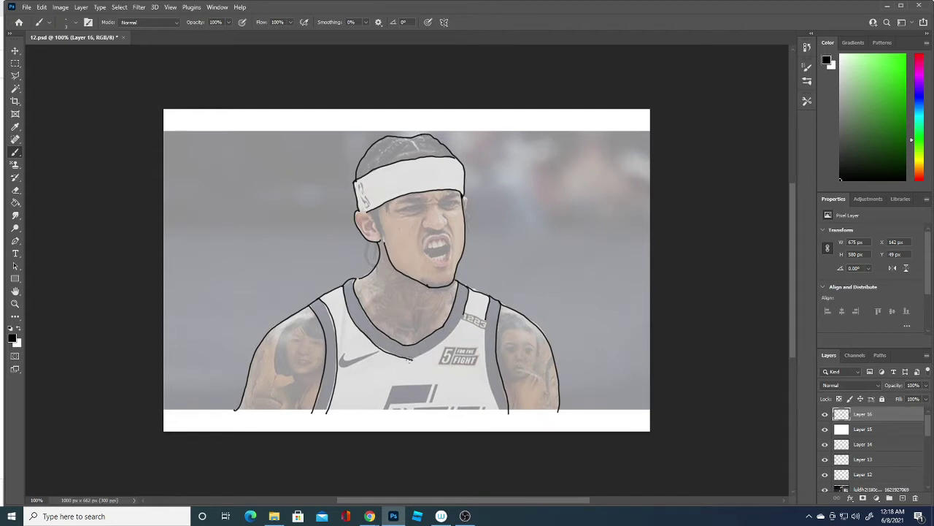
{"action": "mouse_move", "coordinate": [410, 359]}
{"action": "left_mouse_down"}
{"action": "mouse_move", "coordinate": [460, 326]}
{"action": "mouse_move", "coordinate": [486, 323]}
{"action": "mouse_move", "coordinate": [484, 366]}
{"action": "mouse_move", "coordinate": [501, 414]}
{"action": "left_mouse_up"}
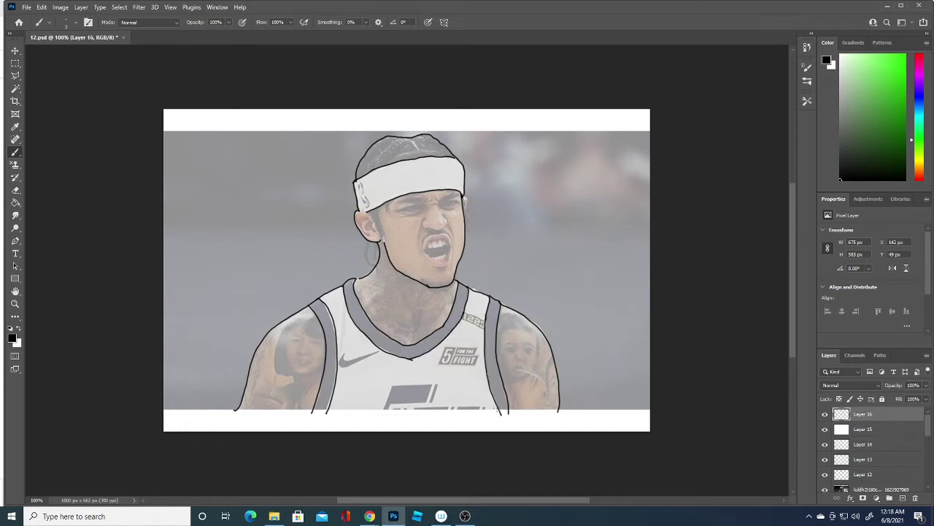
{"action": "mouse_move", "coordinate": [382, 414]}
{"action": "left_mouse_down"}
{"action": "mouse_move", "coordinate": [385, 391]}
{"action": "mouse_move", "coordinate": [424, 382]}
{"action": "mouse_move", "coordinate": [428, 398]}
{"action": "mouse_move", "coordinate": [388, 410]}
{"action": "left_mouse_up"}
{"action": "mouse_move", "coordinate": [435, 384]}
{"action": "left_mouse_down"}
{"action": "mouse_move", "coordinate": [429, 407]}
{"action": "mouse_move", "coordinate": [437, 386]}
{"action": "left_mouse_up"}
{"action": "mouse_move", "coordinate": [340, 354]}
{"action": "left_mouse_down"}
{"action": "mouse_move", "coordinate": [349, 365]}
{"action": "mouse_move", "coordinate": [377, 353]}
{"action": "mouse_move", "coordinate": [342, 355]}
{"action": "mouse_move", "coordinate": [373, 355]}
{"action": "left_mouse_up"}
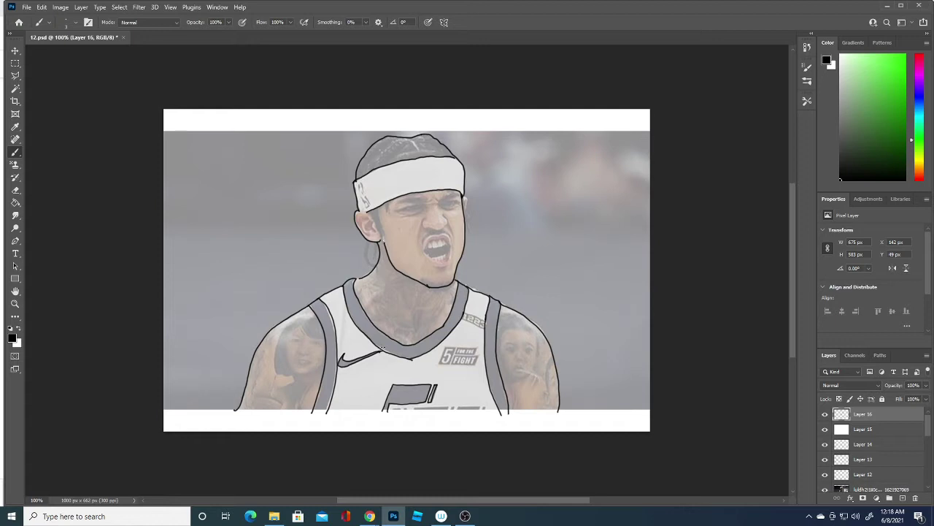
Sketch the left-arm tattoo lines and outline the right arm with its face tattoo.
{"action": "mouse_move", "coordinate": [292, 374]}
{"action": "left_mouse_down"}
{"action": "mouse_move", "coordinate": [278, 375]}
{"action": "mouse_move", "coordinate": [274, 355]}
{"action": "mouse_move", "coordinate": [283, 327]}
{"action": "mouse_move", "coordinate": [305, 315]}
{"action": "mouse_move", "coordinate": [316, 317]}
{"action": "mouse_move", "coordinate": [309, 336]}
{"action": "mouse_move", "coordinate": [288, 348]}
{"action": "mouse_move", "coordinate": [293, 370]}
{"action": "mouse_move", "coordinate": [321, 360]}
{"action": "left_mouse_up"}
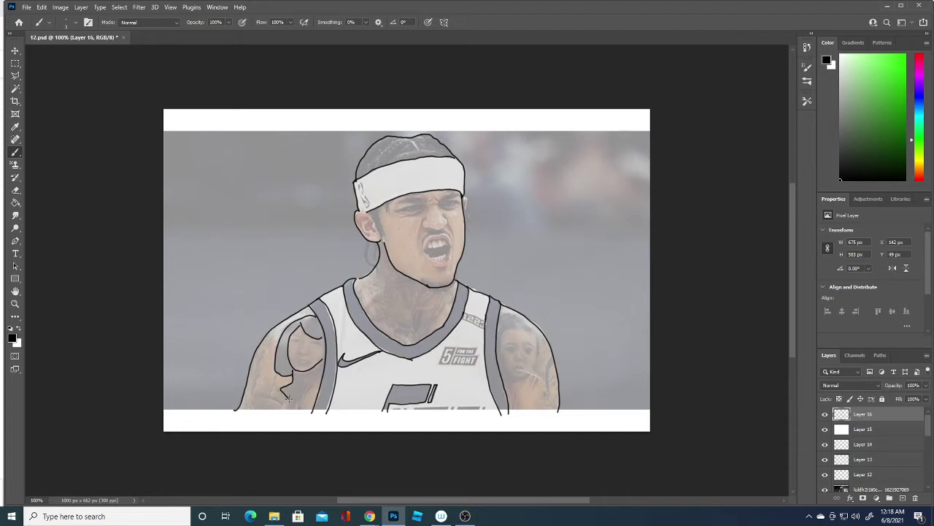
{"action": "mouse_move", "coordinate": [274, 377]}
{"action": "left_mouse_down"}
{"action": "mouse_move", "coordinate": [266, 398]}
{"action": "mouse_move", "coordinate": [285, 411]}
{"action": "mouse_move", "coordinate": [259, 369]}
{"action": "mouse_move", "coordinate": [260, 348]}
{"action": "left_mouse_up"}
{"action": "mouse_move", "coordinate": [536, 335]}
{"action": "left_mouse_down"}
{"action": "mouse_move", "coordinate": [530, 376]}
{"action": "mouse_move", "coordinate": [512, 378]}
{"action": "left_mouse_up"}
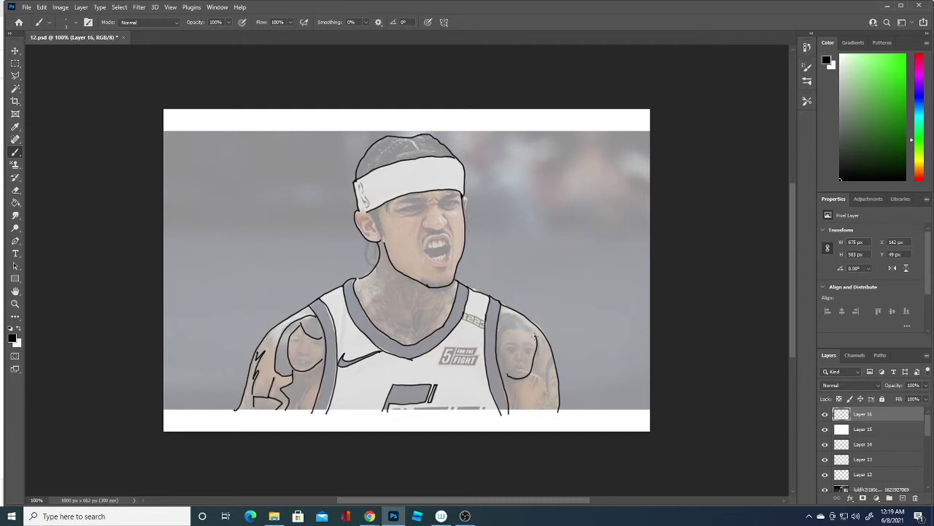
{"action": "mouse_move", "coordinate": [536, 335]}
{"action": "left_mouse_down"}
{"action": "mouse_move", "coordinate": [503, 334]}
{"action": "mouse_move", "coordinate": [501, 351]}
{"action": "mouse_move", "coordinate": [520, 321]}
{"action": "mouse_move", "coordinate": [502, 315]}
{"action": "mouse_move", "coordinate": [500, 333]}
{"action": "mouse_move", "coordinate": [533, 345]}
{"action": "mouse_move", "coordinate": [509, 350]}
{"action": "mouse_move", "coordinate": [526, 350]}
{"action": "left_mouse_up"}
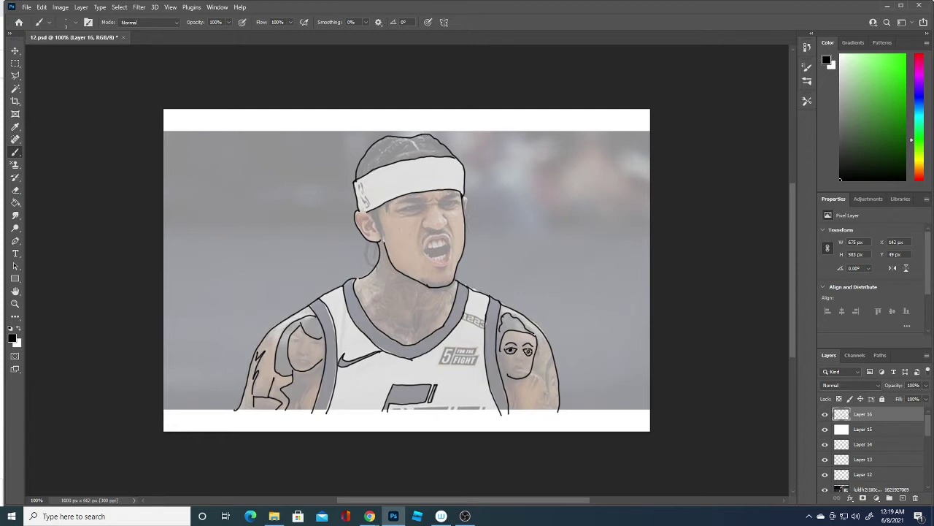
Draw the tattoo face's nose, edge and hair, then outline the player's nose.
{"action": "mouse_move", "coordinate": [514, 356]}
{"action": "left_mouse_down"}
{"action": "mouse_move", "coordinate": [531, 386]}
{"action": "mouse_move", "coordinate": [548, 382]}
{"action": "mouse_move", "coordinate": [555, 359]}
{"action": "mouse_move", "coordinate": [553, 404]}
{"action": "mouse_move", "coordinate": [516, 411]}
{"action": "mouse_move", "coordinate": [511, 382]}
{"action": "left_mouse_up"}
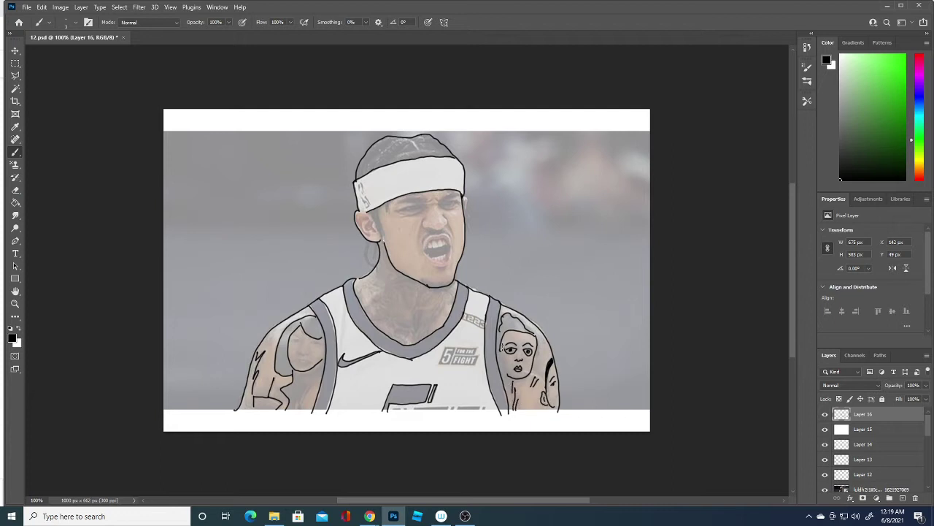
{"action": "left_click_drag", "start_coordinate": [506, 343], "coordinate": [504, 371]}
{"action": "mouse_move", "coordinate": [505, 318]}
{"action": "left_mouse_down"}
{"action": "mouse_move", "coordinate": [513, 327]}
{"action": "mouse_move", "coordinate": [498, 331]}
{"action": "mouse_move", "coordinate": [515, 315]}
{"action": "mouse_move", "coordinate": [527, 323]}
{"action": "left_mouse_up"}
{"action": "mouse_move", "coordinate": [422, 219]}
{"action": "left_mouse_down"}
{"action": "mouse_move", "coordinate": [441, 231]}
{"action": "mouse_move", "coordinate": [431, 200]}
{"action": "mouse_move", "coordinate": [462, 194]}
{"action": "mouse_move", "coordinate": [445, 194]}
{"action": "left_mouse_up"}
Draw the right and left eyebrows, undoing unwanted strokes.
{"action": "key", "text": "ctrl+z"}
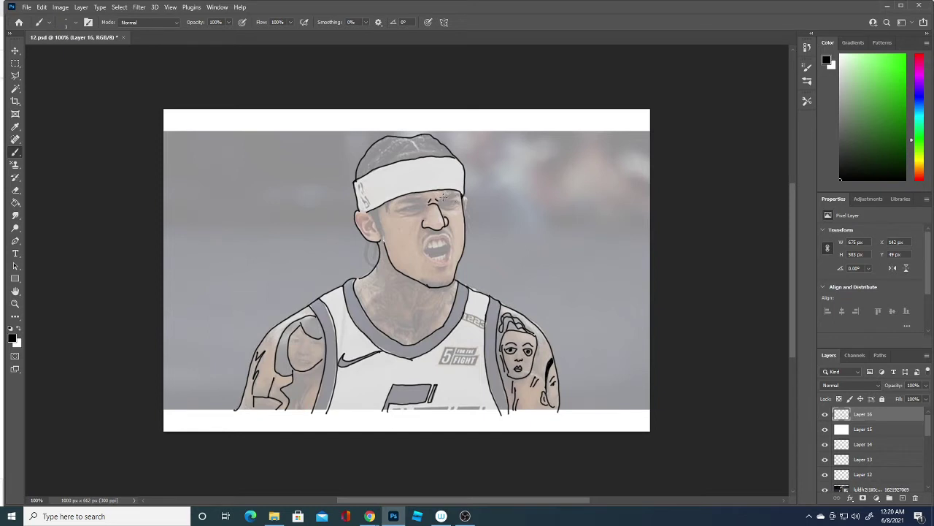
{"action": "mouse_move", "coordinate": [440, 202]}
{"action": "left_mouse_down"}
{"action": "mouse_move", "coordinate": [460, 196]}
{"action": "mouse_move", "coordinate": [443, 200]}
{"action": "left_mouse_up"}
{"action": "left_click_drag", "start_coordinate": [397, 200], "coordinate": [456, 194]}
{"action": "key", "text": "ctrl+z"}
Outline the left side of the nose, the left cheek and the open mouth.
{"action": "left_click_drag", "start_coordinate": [426, 219], "coordinate": [418, 242]}
{"action": "mouse_move", "coordinate": [380, 207]}
{"action": "left_mouse_down"}
{"action": "mouse_move", "coordinate": [384, 238]}
{"action": "mouse_move", "coordinate": [363, 212]}
{"action": "left_mouse_up"}
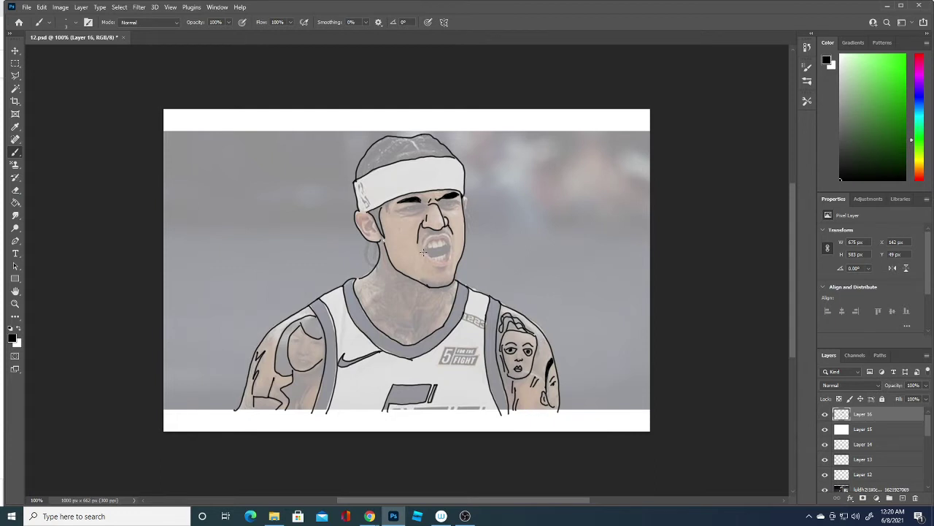
{"action": "mouse_move", "coordinate": [424, 252]}
{"action": "left_mouse_down"}
{"action": "mouse_move", "coordinate": [451, 256]}
{"action": "mouse_move", "coordinate": [450, 235]}
{"action": "mouse_move", "coordinate": [422, 255]}
{"action": "mouse_move", "coordinate": [448, 246]}
{"action": "mouse_move", "coordinate": [423, 254]}
{"action": "mouse_move", "coordinate": [449, 251]}
{"action": "mouse_move", "coordinate": [443, 258]}
{"action": "mouse_move", "coordinate": [430, 260]}
{"action": "mouse_move", "coordinate": [449, 241]}
{"action": "left_mouse_up"}
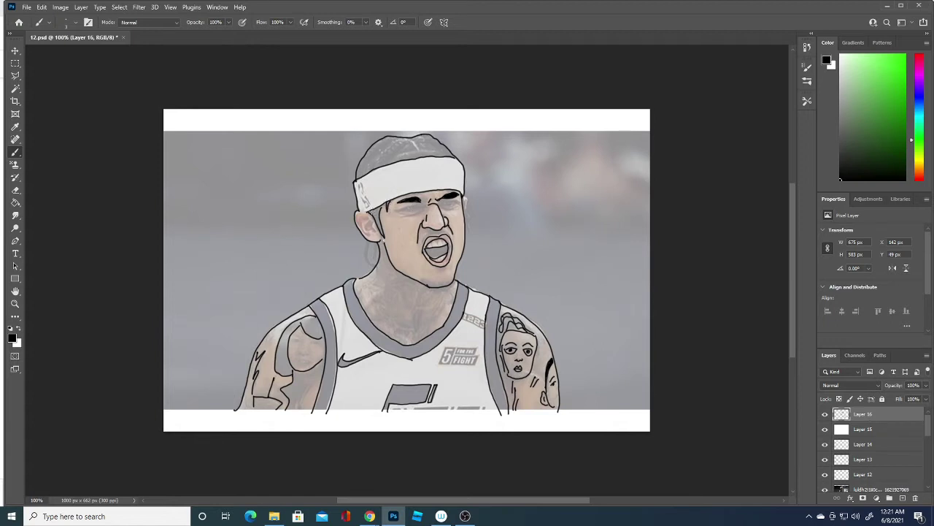
Draw the sideburn, the ear with inner detail, and zigzag hair strokes on top of the head.
{"action": "left_click_drag", "start_coordinate": [373, 214], "coordinate": [383, 234]}
{"action": "left_click_drag", "start_coordinate": [383, 208], "coordinate": [375, 215]}
{"action": "mouse_move", "coordinate": [369, 246]}
{"action": "left_mouse_down"}
{"action": "mouse_move", "coordinate": [374, 267]}
{"action": "mouse_move", "coordinate": [370, 244]}
{"action": "mouse_move", "coordinate": [375, 258]}
{"action": "left_mouse_up"}
{"action": "mouse_move", "coordinate": [371, 220]}
{"action": "left_mouse_down"}
{"action": "mouse_move", "coordinate": [368, 230]}
{"action": "mouse_move", "coordinate": [372, 221]}
{"action": "left_mouse_up"}
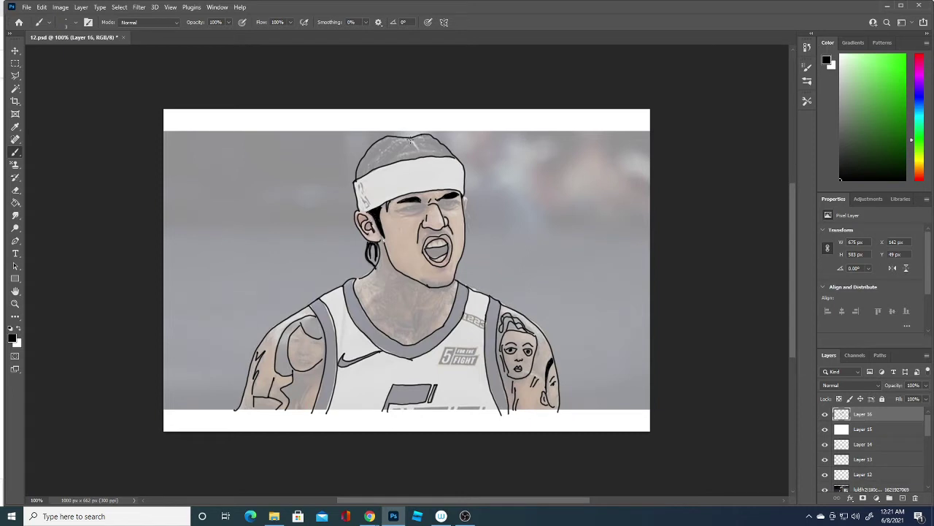
{"action": "left_click_drag", "start_coordinate": [411, 140], "coordinate": [416, 150]}
{"action": "mouse_move", "coordinate": [402, 139]}
{"action": "left_mouse_down"}
{"action": "mouse_move", "coordinate": [378, 155]}
{"action": "mouse_move", "coordinate": [416, 152]}
{"action": "mouse_move", "coordinate": [396, 157]}
{"action": "left_mouse_up"}
Outline the right side of the face and draw eyelid lines over both eyes.
{"action": "mouse_move", "coordinate": [465, 195]}
{"action": "left_mouse_down"}
{"action": "mouse_move", "coordinate": [468, 231]}
{"action": "mouse_move", "coordinate": [471, 217]}
{"action": "left_mouse_up"}
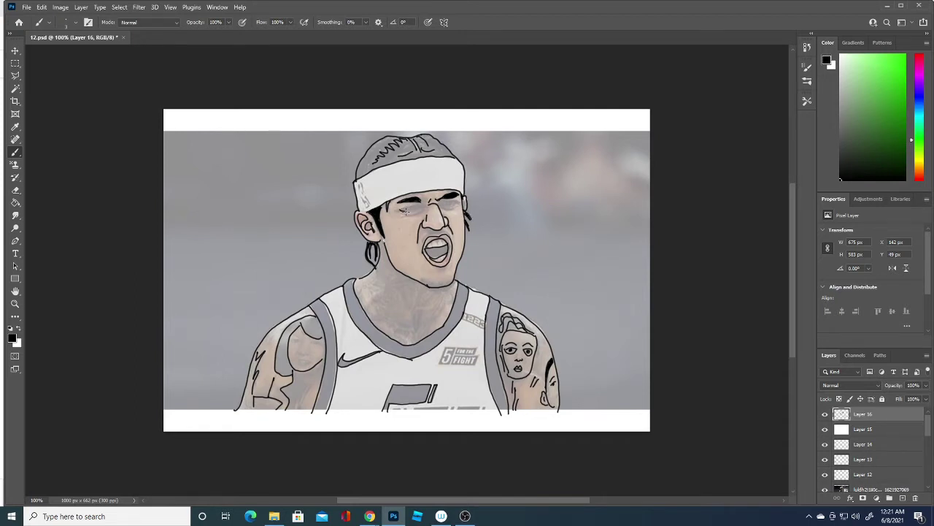
{"action": "left_click_drag", "start_coordinate": [399, 210], "coordinate": [416, 209]}
{"action": "key", "text": "ctrl+z"}
{"action": "left_click_drag", "start_coordinate": [401, 210], "coordinate": [425, 204]}
{"action": "key", "text": "ctrl+z"}
{"action": "left_click_drag", "start_coordinate": [399, 209], "coordinate": [415, 206]}
{"action": "key", "text": "ctrl+z"}
{"action": "mouse_move", "coordinate": [455, 203]}
{"action": "left_mouse_down"}
{"action": "mouse_move", "coordinate": [443, 206]}
{"action": "mouse_move", "coordinate": [454, 195]}
{"action": "mouse_move", "coordinate": [419, 206]}
{"action": "left_mouse_up"}
{"action": "left_click_drag", "start_coordinate": [405, 214], "coordinate": [430, 209]}
Add stubble strokes along the jaw and fill the dark hair beside the headband.
{"action": "mouse_move", "coordinate": [425, 283]}
{"action": "left_mouse_down"}
{"action": "mouse_move", "coordinate": [453, 287]}
{"action": "mouse_move", "coordinate": [422, 289]}
{"action": "mouse_move", "coordinate": [438, 292]}
{"action": "left_mouse_up"}
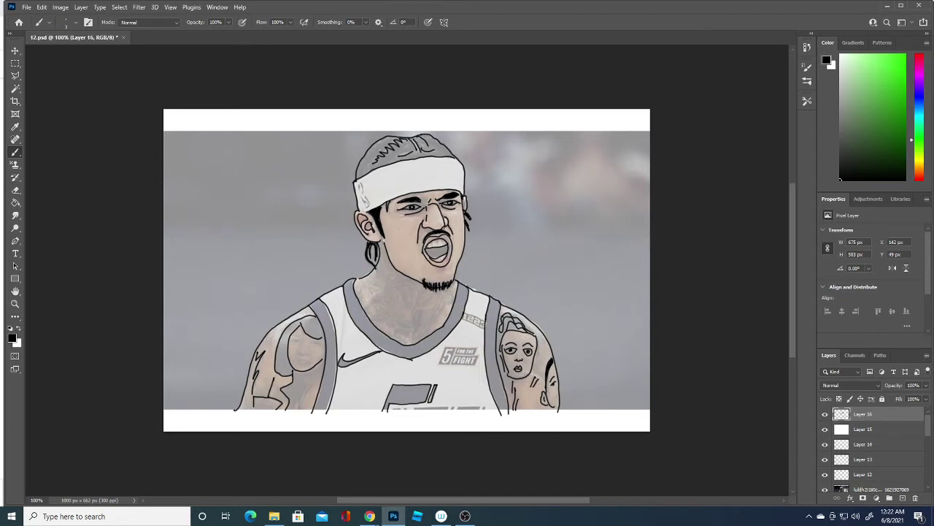
{"action": "left_click_drag", "start_coordinate": [362, 162], "coordinate": [359, 167]}
{"action": "left_click_drag", "start_coordinate": [368, 157], "coordinate": [374, 150]}
{"action": "left_click_drag", "start_coordinate": [369, 160], "coordinate": [374, 165]}
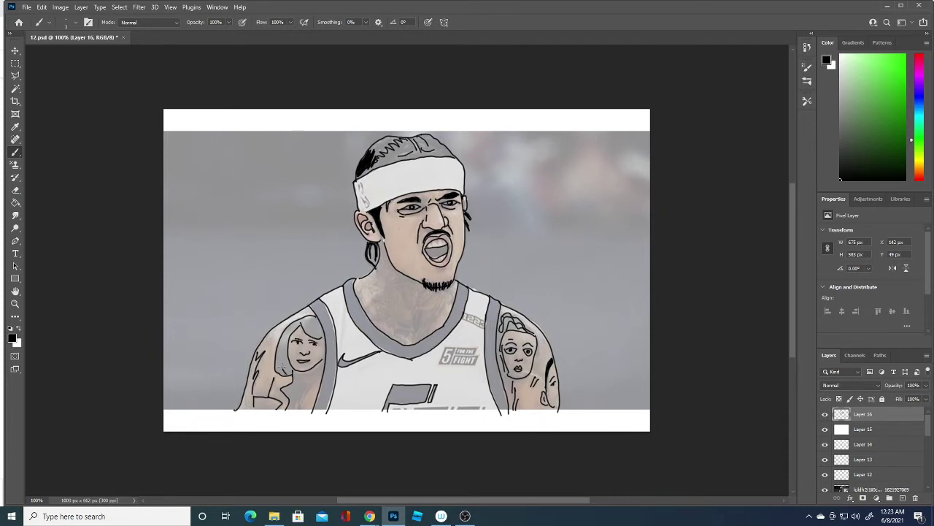
Add hair and detail lines to both arm tattoos.
{"action": "left_click_drag", "start_coordinate": [282, 369], "coordinate": [288, 330]}
{"action": "mouse_move", "coordinate": [285, 374]}
{"action": "left_mouse_down"}
{"action": "mouse_move", "coordinate": [290, 329]}
{"action": "mouse_move", "coordinate": [319, 337]}
{"action": "left_mouse_up"}
{"action": "mouse_move", "coordinate": [303, 387]}
{"action": "left_mouse_down"}
{"action": "mouse_move", "coordinate": [297, 406]}
{"action": "mouse_move", "coordinate": [272, 407]}
{"action": "left_mouse_up"}
{"action": "left_click_drag", "start_coordinate": [538, 367], "coordinate": [549, 348]}
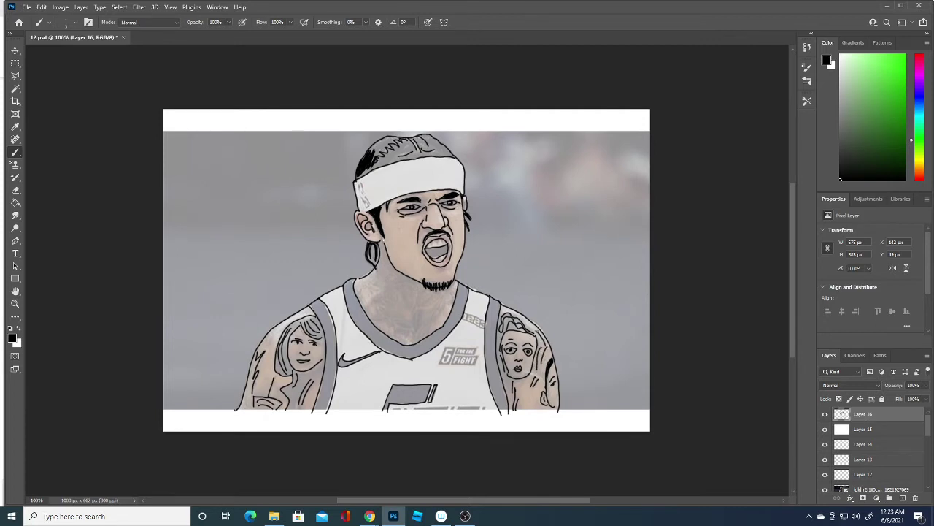
{"action": "left_click_drag", "start_coordinate": [278, 326], "coordinate": [268, 349]}
Sample dark navy #0b0a16 from the photo as the foreground colour with Layer 15 hidden.
{"action": "left_click", "coordinate": [825, 430]}
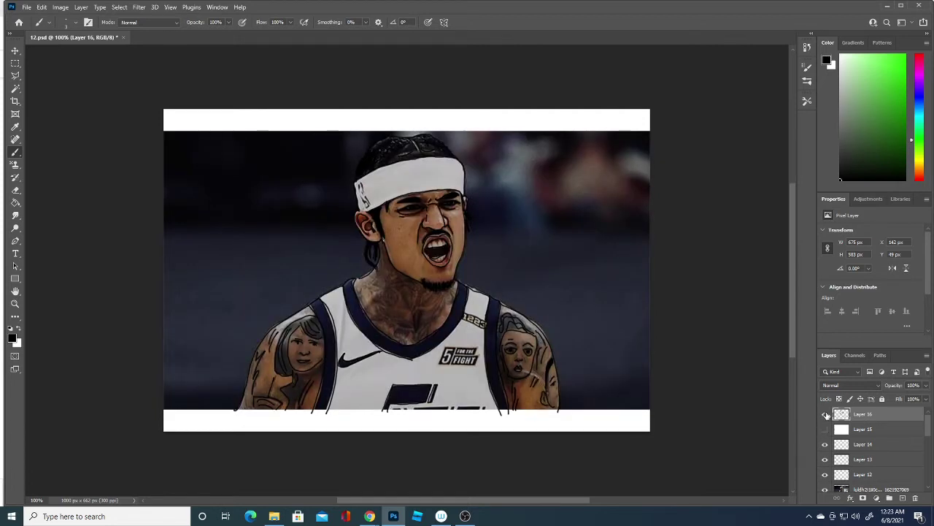
{"action": "left_click", "coordinate": [13, 337]}
{"action": "left_click", "coordinate": [75, 445]}
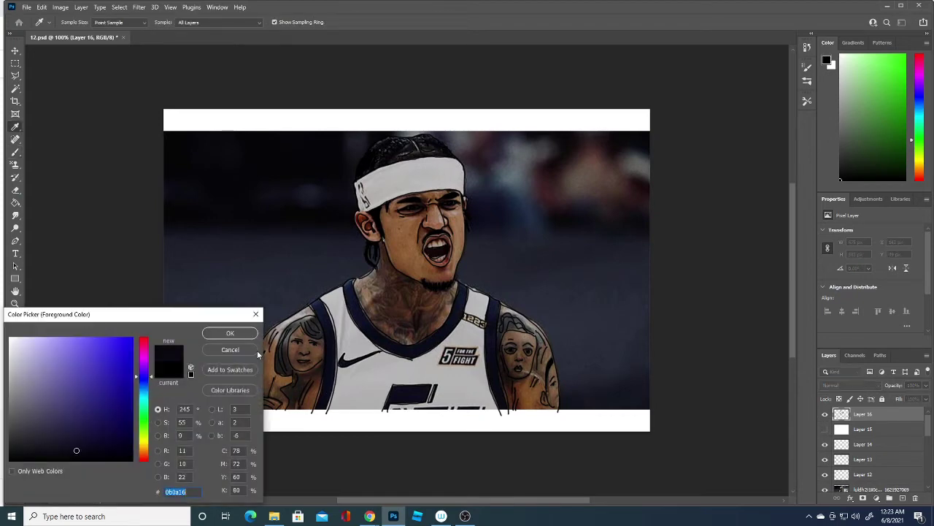
{"action": "left_click", "coordinate": [248, 331]}
{"action": "left_click", "coordinate": [825, 428]}
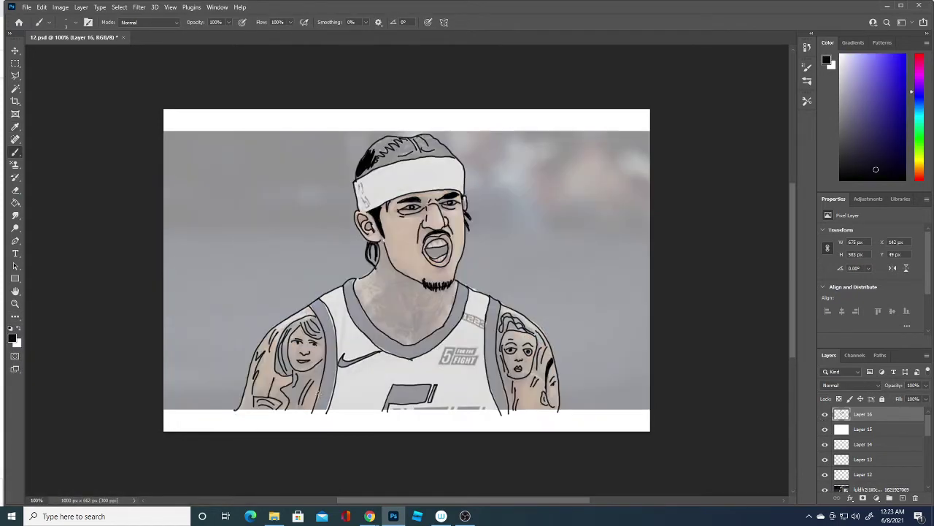
Hatch shading along the left arm's inner tattoo edge.
{"action": "mouse_move", "coordinate": [318, 395]}
{"action": "left_mouse_down"}
{"action": "mouse_move", "coordinate": [326, 407]}
{"action": "mouse_move", "coordinate": [317, 409]}
{"action": "mouse_move", "coordinate": [329, 409]}
{"action": "left_mouse_up"}
{"action": "left_click_drag", "start_coordinate": [326, 370], "coordinate": [326, 408]}
{"action": "left_click_drag", "start_coordinate": [333, 394], "coordinate": [328, 414]}
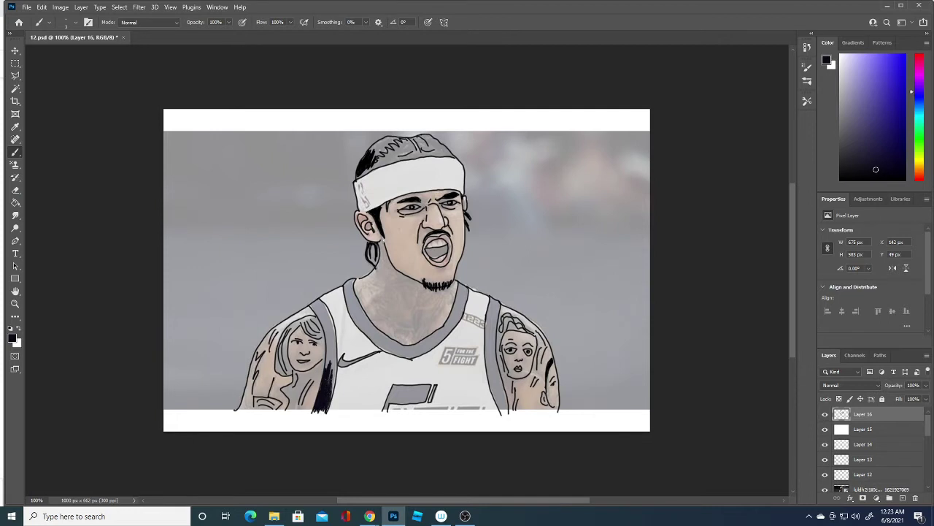
{"action": "left_click_drag", "start_coordinate": [334, 375], "coordinate": [328, 396]}
{"action": "left_click_drag", "start_coordinate": [335, 349], "coordinate": [329, 374]}
{"action": "left_click_drag", "start_coordinate": [335, 339], "coordinate": [327, 364]}
Enlarge the brush to 14 px and paint both shoulder straps solid dark.
{"action": "left_click", "coordinate": [75, 23]}
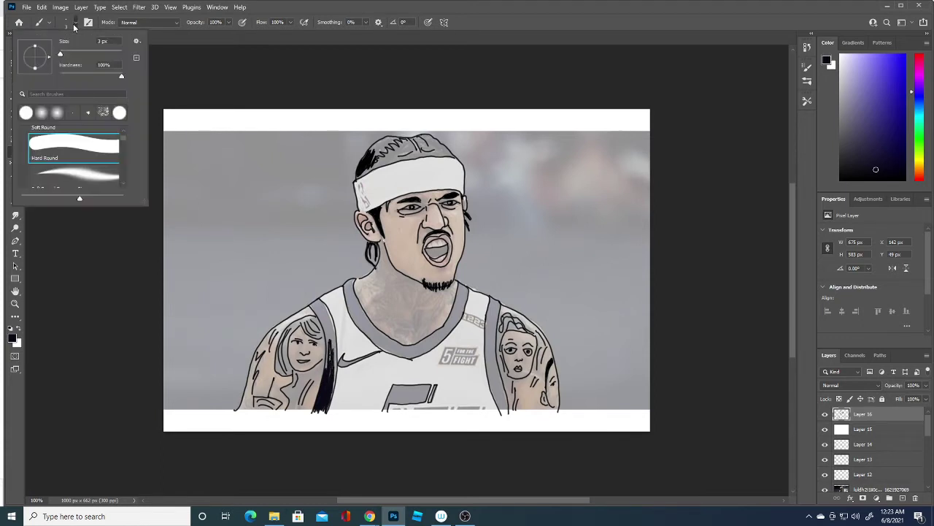
{"action": "left_click_drag", "start_coordinate": [63, 53], "coordinate": [64, 54]}
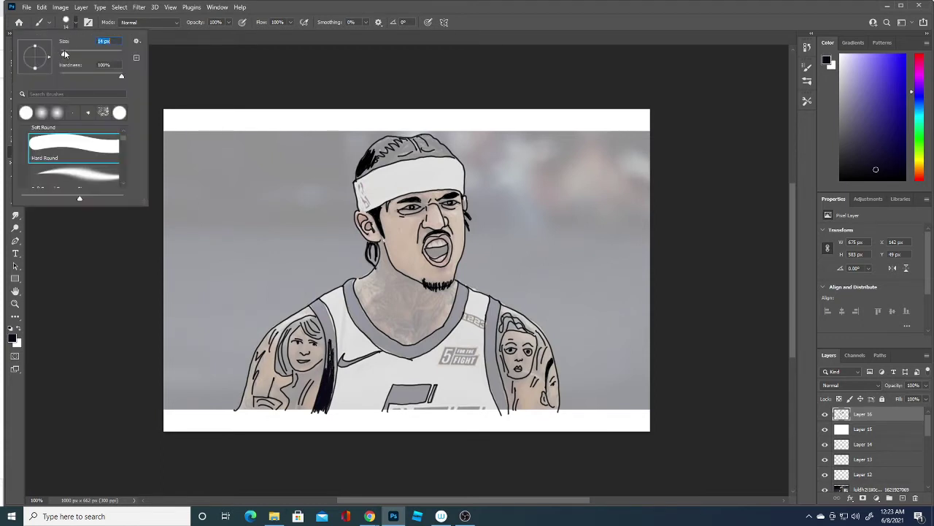
{"action": "left_click", "coordinate": [330, 361]}
{"action": "mouse_move", "coordinate": [330, 349]}
{"action": "left_mouse_down"}
{"action": "mouse_move", "coordinate": [316, 304]}
{"action": "mouse_move", "coordinate": [331, 346]}
{"action": "mouse_move", "coordinate": [325, 406]}
{"action": "mouse_move", "coordinate": [332, 353]}
{"action": "mouse_move", "coordinate": [333, 376]}
{"action": "mouse_move", "coordinate": [333, 362]}
{"action": "mouse_move", "coordinate": [319, 305]}
{"action": "mouse_move", "coordinate": [334, 343]}
{"action": "mouse_move", "coordinate": [332, 355]}
{"action": "mouse_move", "coordinate": [319, 305]}
{"action": "left_mouse_up"}
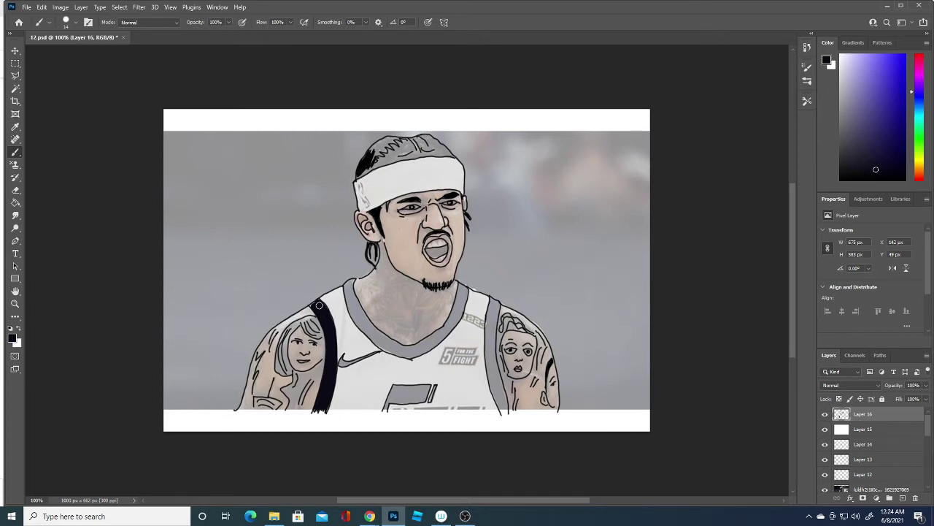
{"action": "mouse_move", "coordinate": [492, 334]}
{"action": "left_mouse_down"}
{"action": "mouse_move", "coordinate": [490, 326]}
{"action": "mouse_move", "coordinate": [504, 411]}
{"action": "mouse_move", "coordinate": [492, 314]}
{"action": "mouse_move", "coordinate": [490, 368]}
{"action": "mouse_move", "coordinate": [493, 302]}
{"action": "mouse_move", "coordinate": [504, 413]}
{"action": "left_mouse_up"}
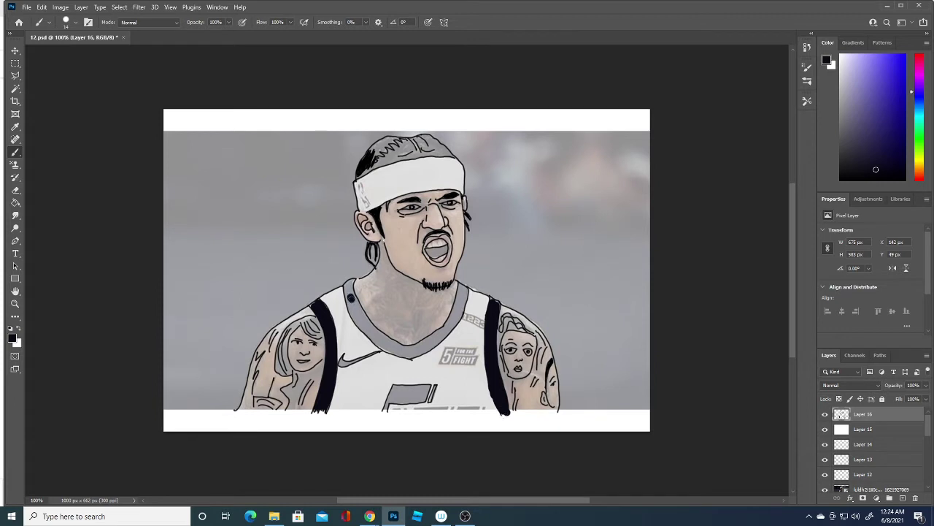
{"action": "mouse_move", "coordinate": [351, 292]}
{"action": "left_mouse_down"}
{"action": "mouse_move", "coordinate": [356, 317]}
{"action": "mouse_move", "coordinate": [369, 332]}
{"action": "mouse_move", "coordinate": [355, 301]}
{"action": "mouse_move", "coordinate": [384, 343]}
{"action": "mouse_move", "coordinate": [370, 329]}
{"action": "left_mouse_up"}
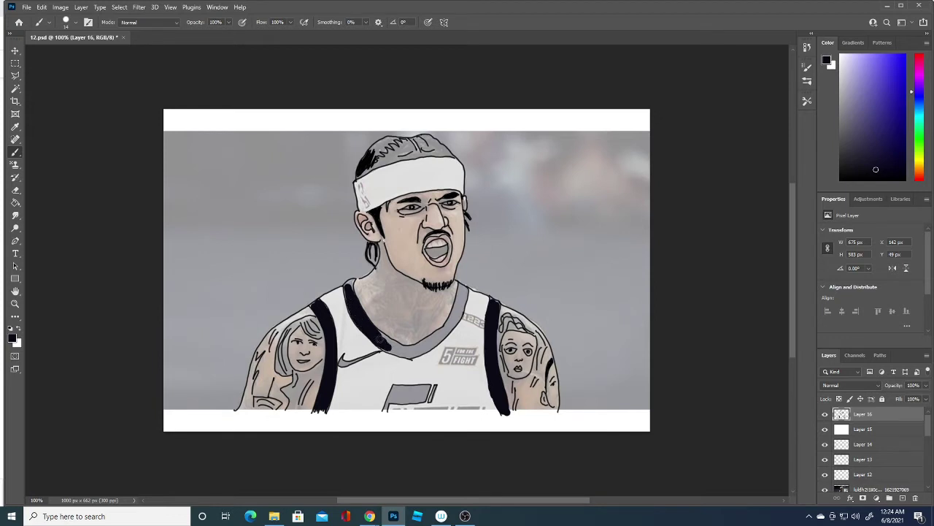
Paint the neckline collar as a thick dark band across to the right.
{"action": "left_click_drag", "start_coordinate": [375, 332], "coordinate": [402, 351]}
{"action": "left_click_drag", "start_coordinate": [410, 347], "coordinate": [438, 336]}
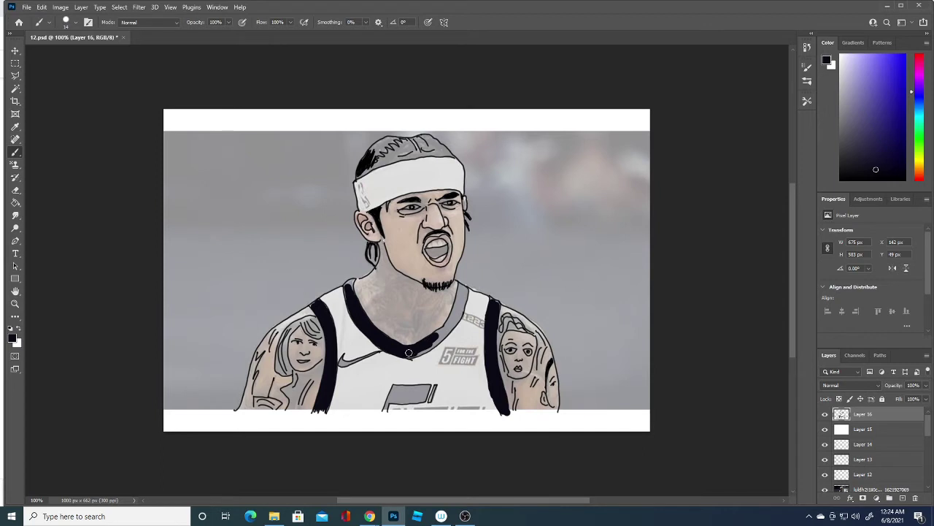
{"action": "mouse_move", "coordinate": [407, 355]}
{"action": "left_mouse_down"}
{"action": "mouse_move", "coordinate": [430, 346]}
{"action": "mouse_move", "coordinate": [457, 312]}
{"action": "left_mouse_up"}
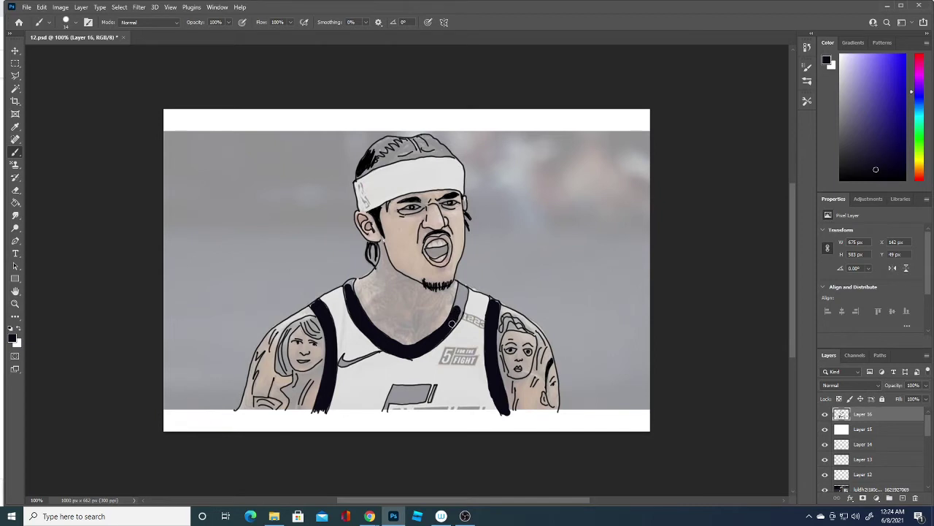
{"action": "left_click_drag", "start_coordinate": [452, 324], "coordinate": [459, 307]}
{"action": "mouse_move", "coordinate": [460, 303]}
{"action": "left_mouse_down"}
{"action": "mouse_move", "coordinate": [461, 294]}
{"action": "mouse_move", "coordinate": [457, 317]}
{"action": "left_mouse_up"}
Shrink the brush to 6 px, keep the navy colour, and paint hair above the headband.
{"action": "left_click", "coordinate": [75, 23]}
{"action": "left_click_drag", "start_coordinate": [64, 56], "coordinate": [62, 52]}
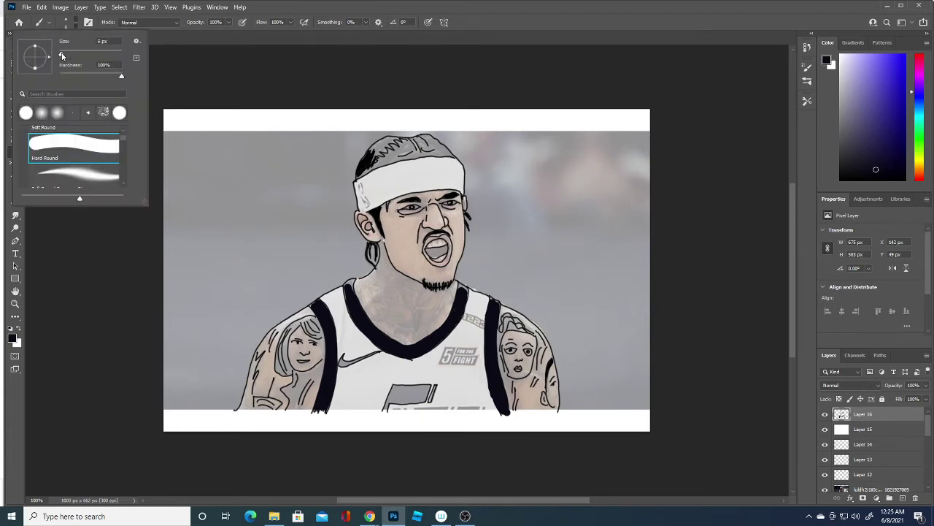
{"action": "left_click", "coordinate": [460, 296]}
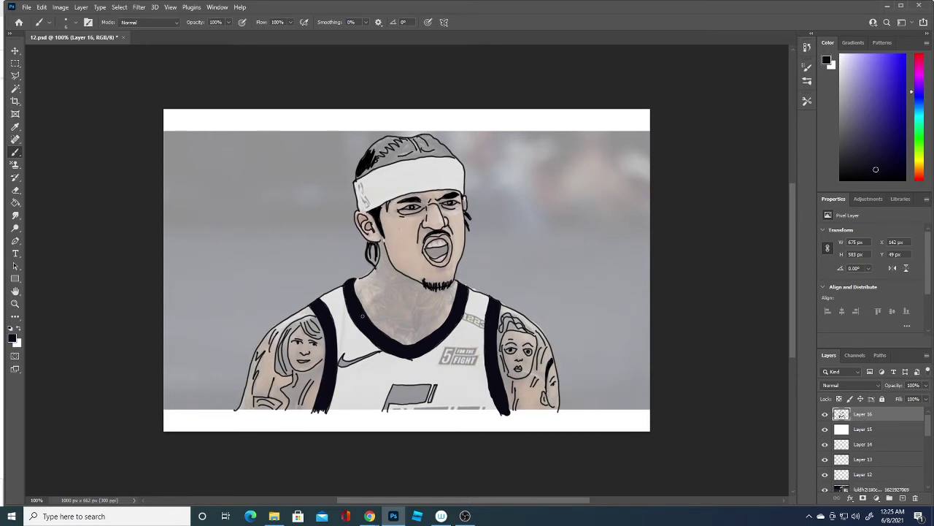
{"action": "left_click", "coordinate": [12, 338]}
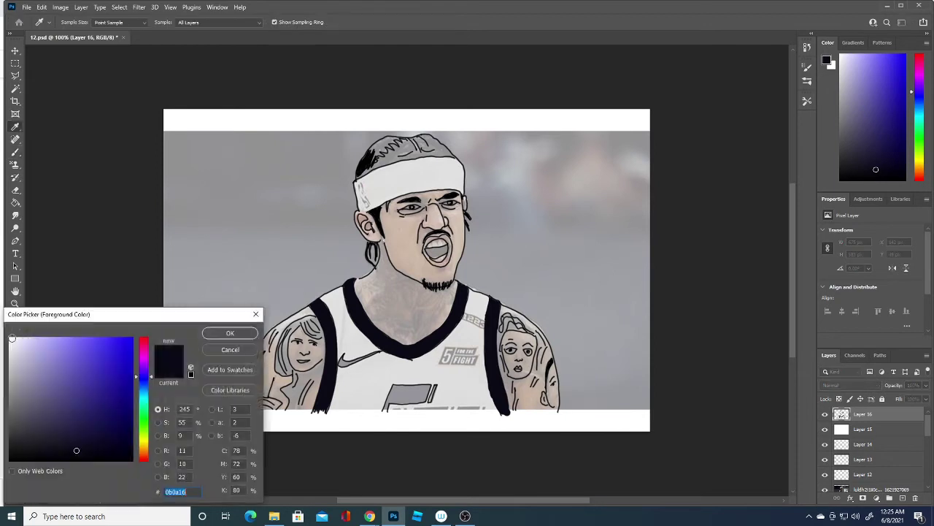
{"action": "key", "text": "Return"}
{"action": "key", "text": "b"}
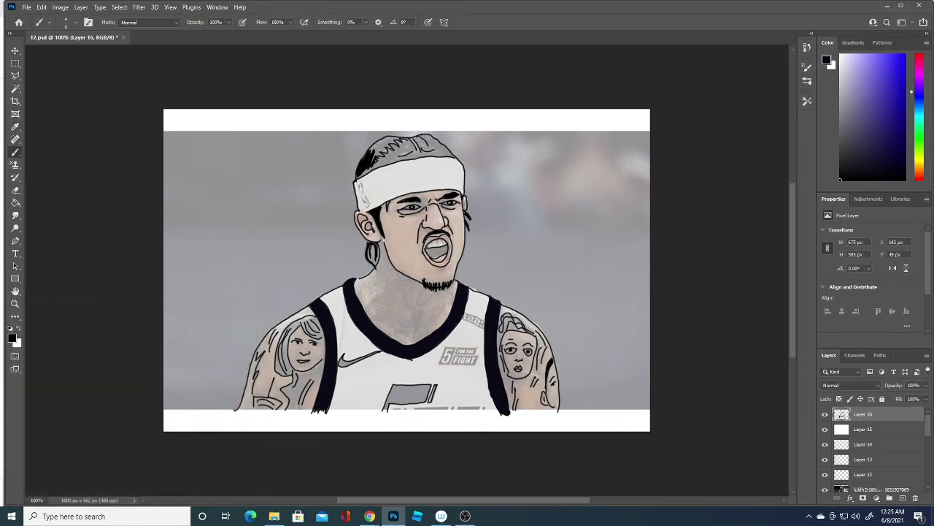
{"action": "mouse_move", "coordinate": [394, 151]}
{"action": "left_mouse_down"}
{"action": "mouse_move", "coordinate": [373, 149]}
{"action": "mouse_move", "coordinate": [389, 160]}
{"action": "left_mouse_up"}
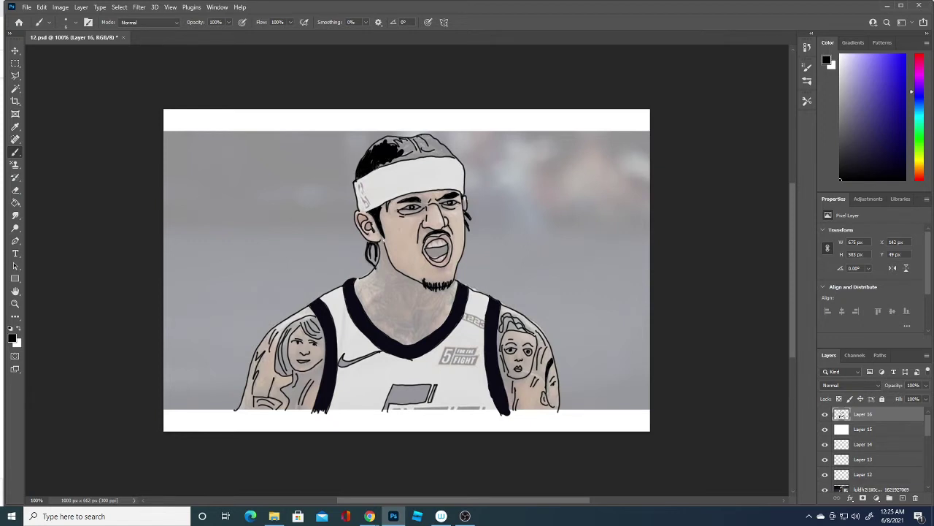
Fill more of the hair solid black with the 26 px brush.
{"action": "left_click", "coordinate": [65, 22]}
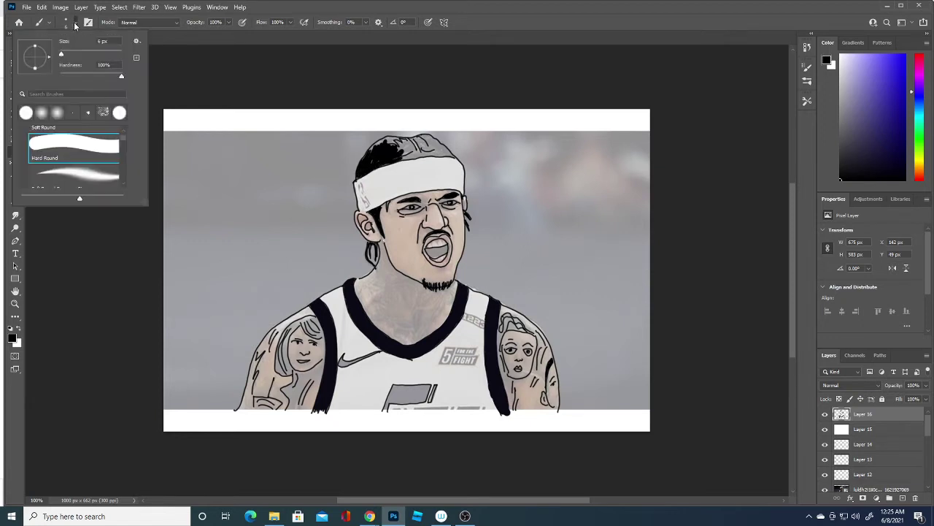
{"action": "left_click", "coordinate": [412, 151]}
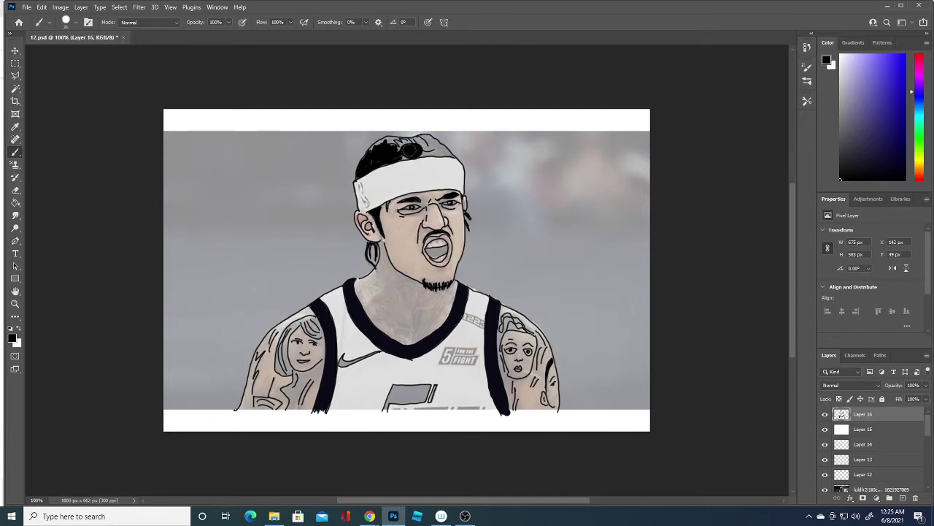
{"action": "mouse_move", "coordinate": [398, 151]}
{"action": "left_mouse_down"}
{"action": "mouse_move", "coordinate": [437, 149]}
{"action": "mouse_move", "coordinate": [385, 145]}
{"action": "mouse_move", "coordinate": [371, 159]}
{"action": "mouse_move", "coordinate": [393, 153]}
{"action": "mouse_move", "coordinate": [370, 159]}
{"action": "left_mouse_up"}
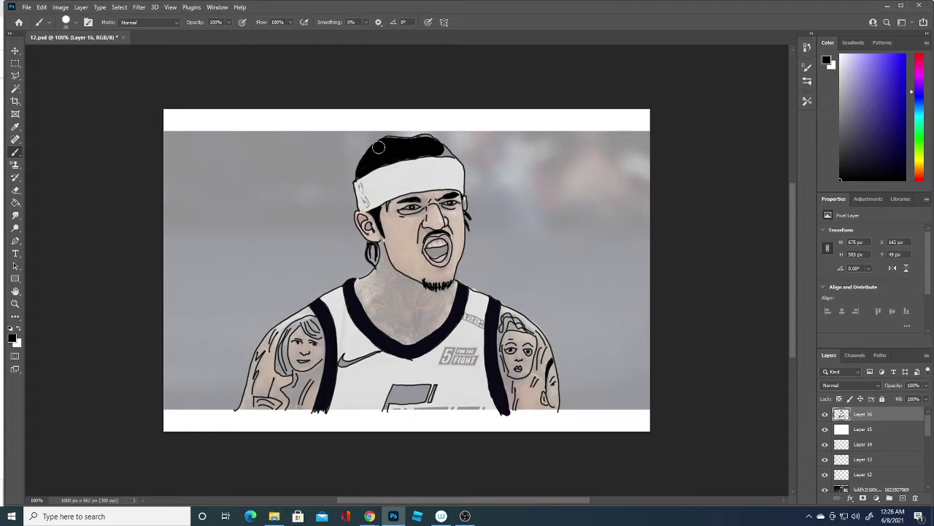
Trace a thin 1 px black line along the top of the hair.
{"action": "left_click", "coordinate": [75, 23]}
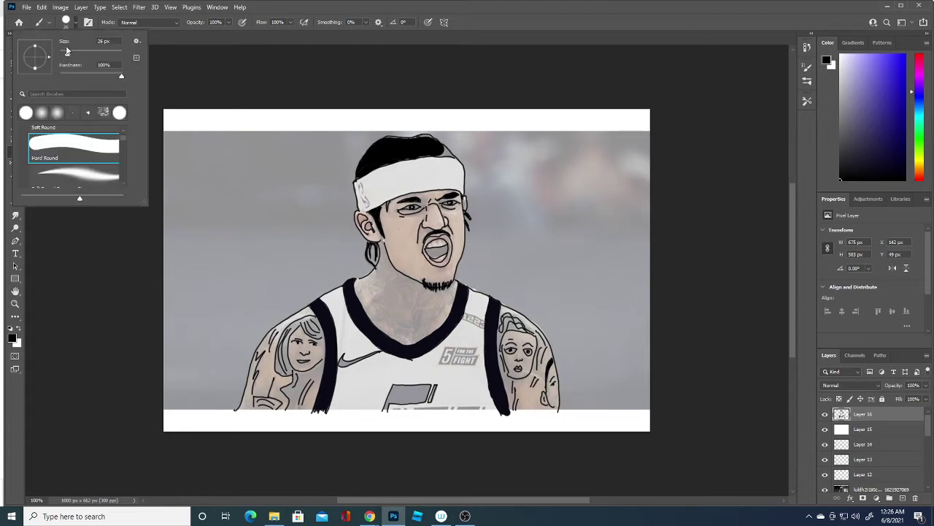
{"action": "left_click_drag", "start_coordinate": [63, 53], "coordinate": [62, 54]}
{"action": "key", "text": "Return"}
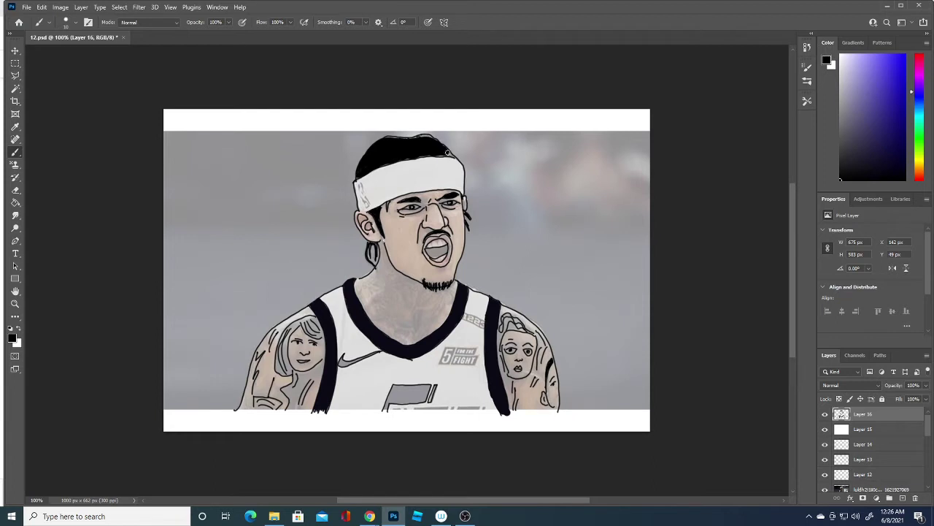
{"action": "mouse_move", "coordinate": [436, 142]}
{"action": "left_mouse_down"}
{"action": "mouse_move", "coordinate": [385, 138]}
{"action": "mouse_move", "coordinate": [413, 138]}
{"action": "mouse_move", "coordinate": [420, 154]}
{"action": "mouse_move", "coordinate": [449, 152]}
{"action": "left_mouse_up"}
Shrink the brush from 10 px to 1 px and hide Layer 15 to reveal the photo.
{"action": "left_click", "coordinate": [74, 23]}
{"action": "left_click_drag", "start_coordinate": [62, 51], "coordinate": [59, 50]}
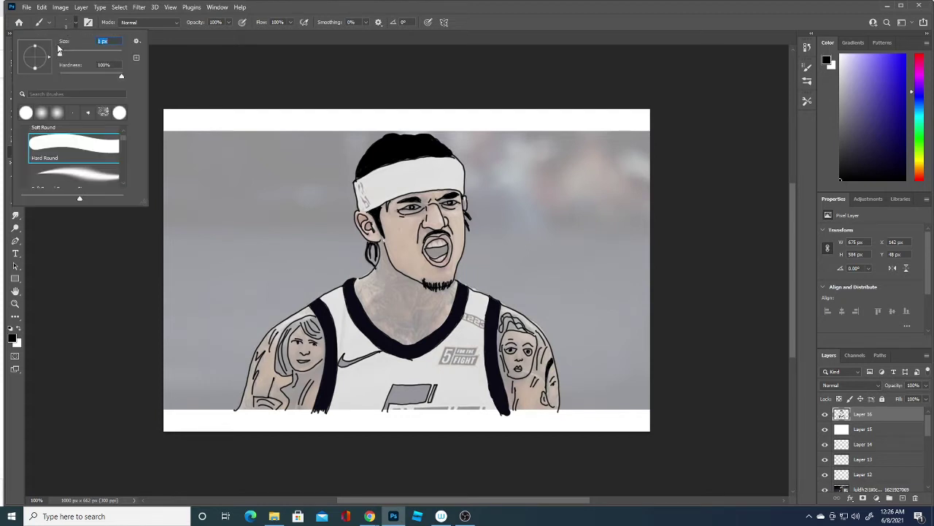
{"action": "key", "text": "Return"}
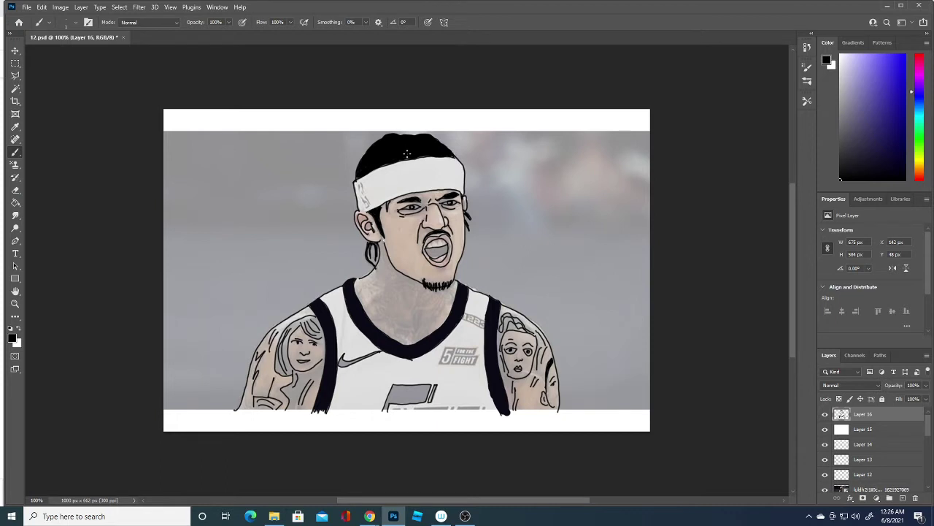
{"action": "left_click", "coordinate": [826, 429]}
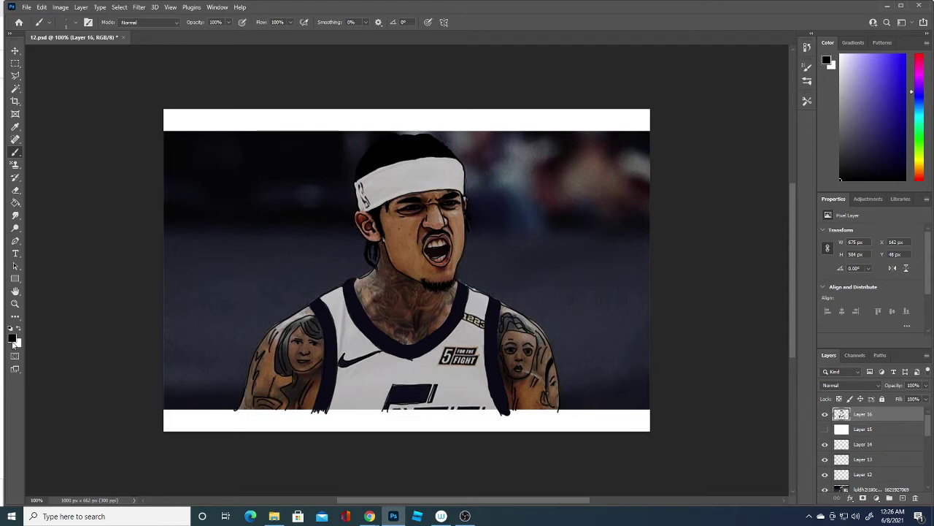
Sample a brown skin colour from the face, toggle Layer 15, and reselect Layer 16.
{"action": "left_click", "coordinate": [13, 337]}
{"action": "left_click", "coordinate": [412, 240]}
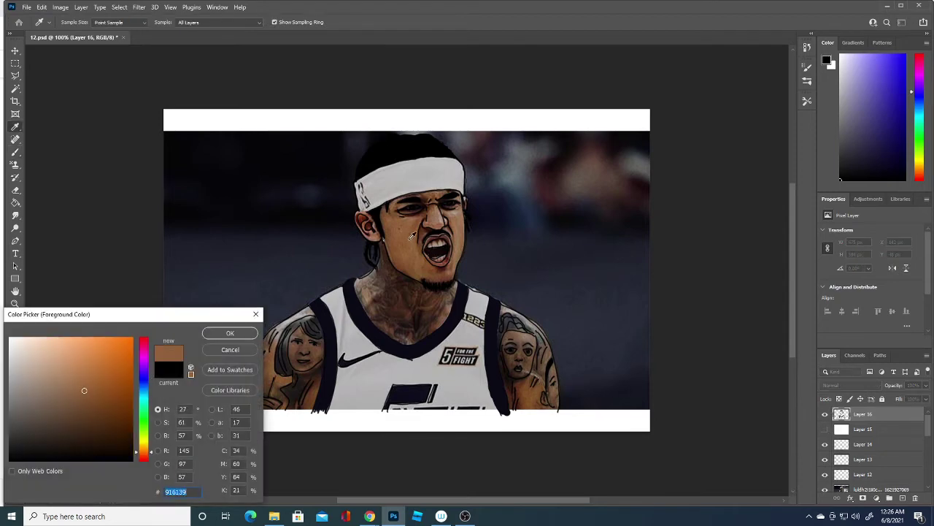
{"action": "left_click", "coordinate": [241, 332]}
{"action": "left_click", "coordinate": [826, 429]}
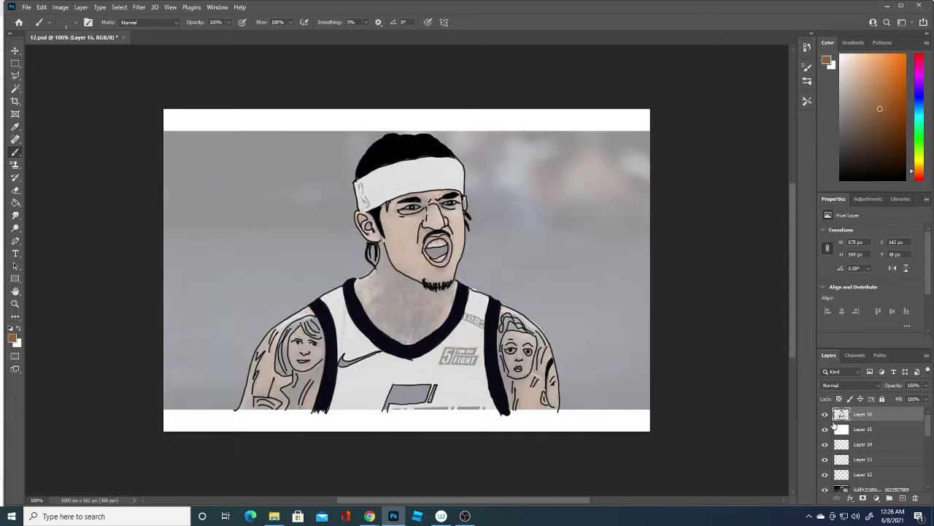
{"action": "left_click", "coordinate": [895, 429]}
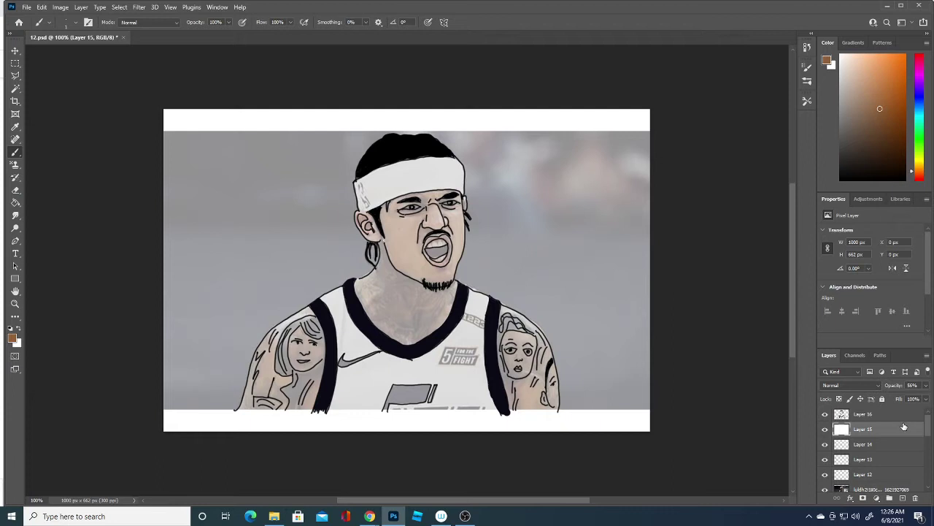
{"action": "left_click", "coordinate": [826, 429]}
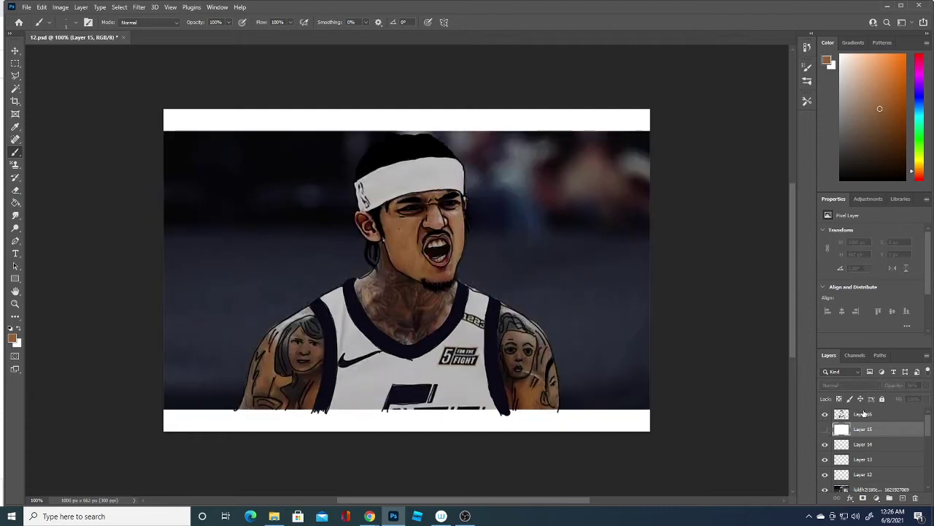
{"action": "left_click", "coordinate": [865, 414]}
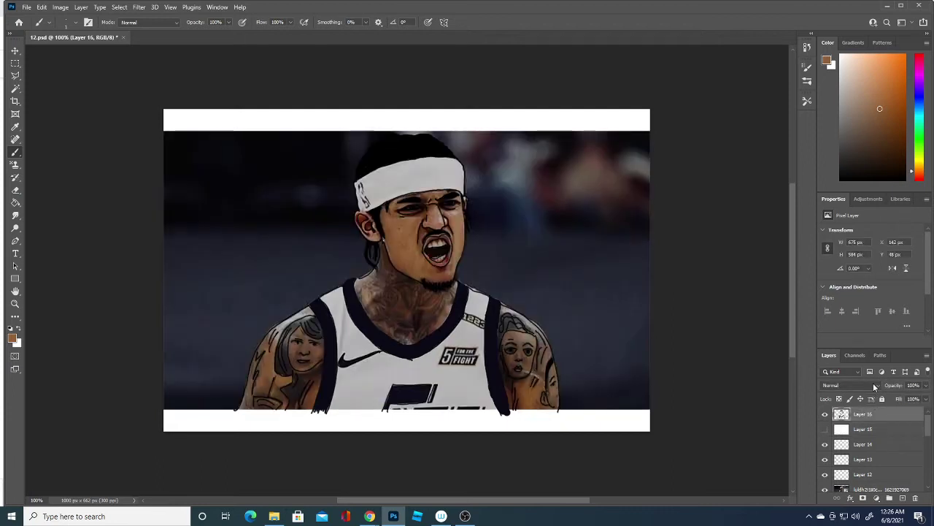
Make black the foreground colour and set the brush size to 3 px.
{"action": "left_click", "coordinate": [15, 126]}
{"action": "left_click", "coordinate": [12, 337]}
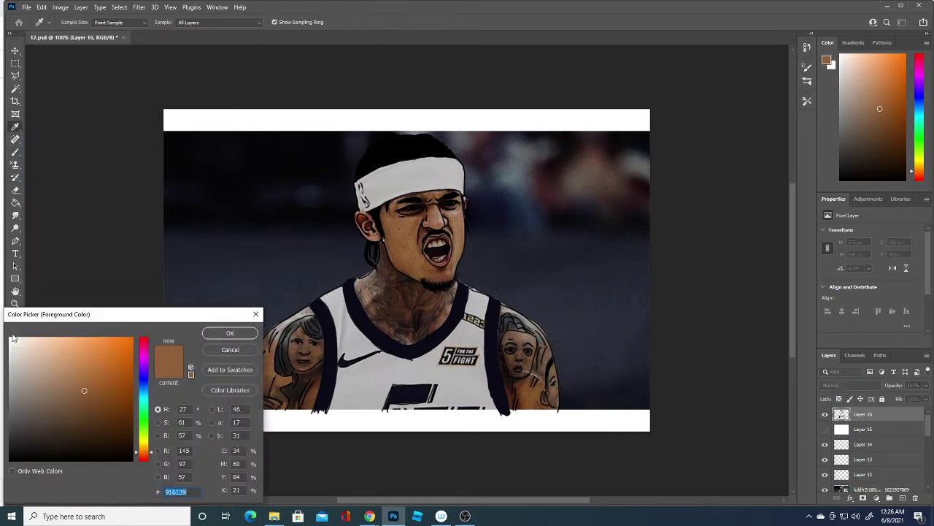
{"action": "left_click", "coordinate": [64, 452]}
{"action": "left_click", "coordinate": [229, 333]}
{"action": "key", "text": "b"}
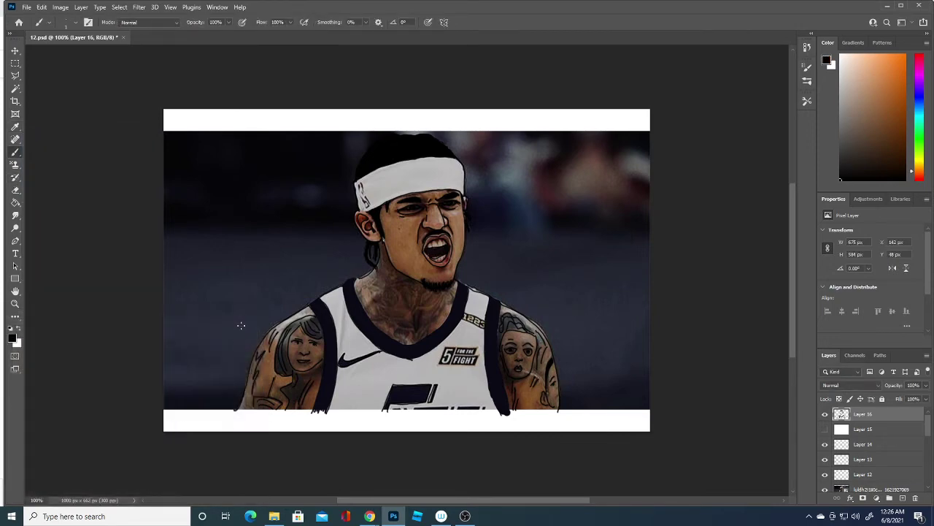
{"action": "left_click", "coordinate": [76, 27]}
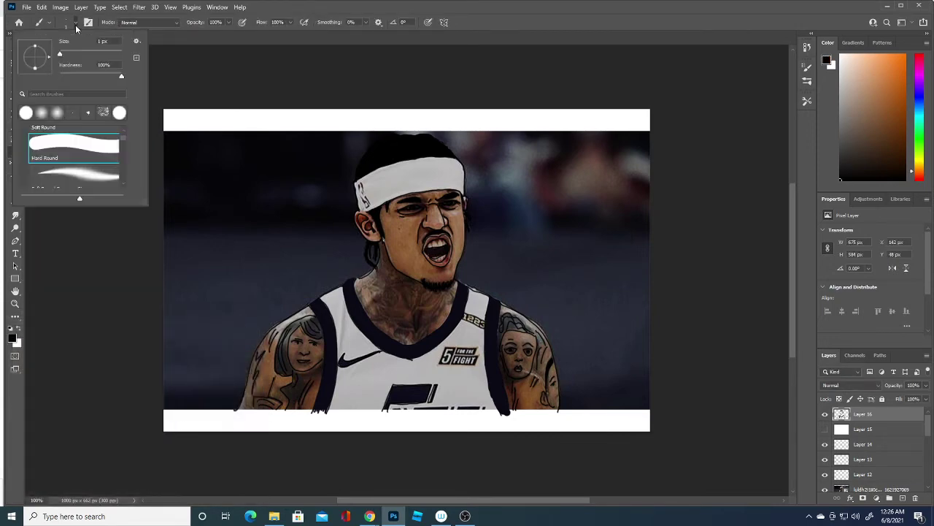
{"action": "left_click_drag", "start_coordinate": [60, 56], "coordinate": [62, 57]}
{"action": "left_click_drag", "start_coordinate": [63, 56], "coordinate": [59, 56]}
{"action": "left_click", "coordinate": [415, 316]}
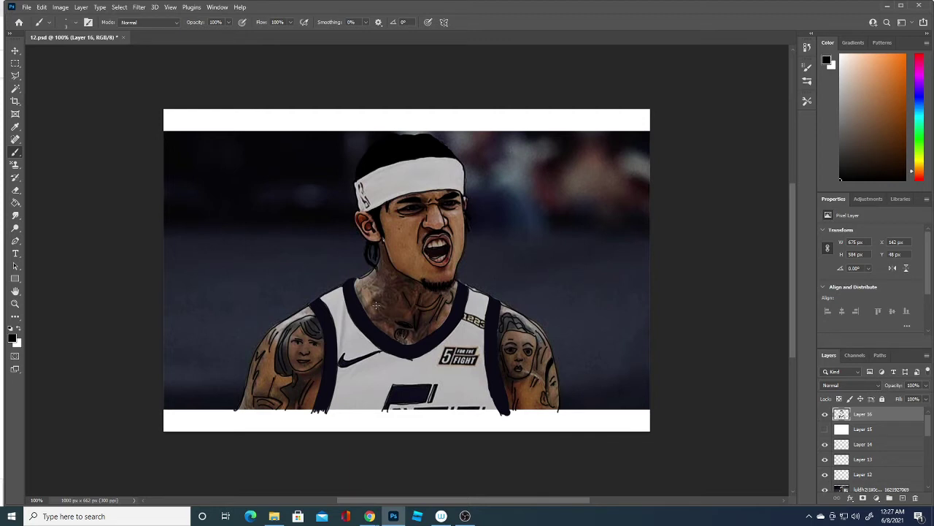
Draw the neck tattoo lines, a small loop and a mark in 3 px black on Layer 16.
{"action": "left_click_drag", "start_coordinate": [375, 305], "coordinate": [394, 299]}
{"action": "left_click_drag", "start_coordinate": [383, 297], "coordinate": [393, 302]}
{"action": "left_click_drag", "start_coordinate": [378, 297], "coordinate": [377, 291]}
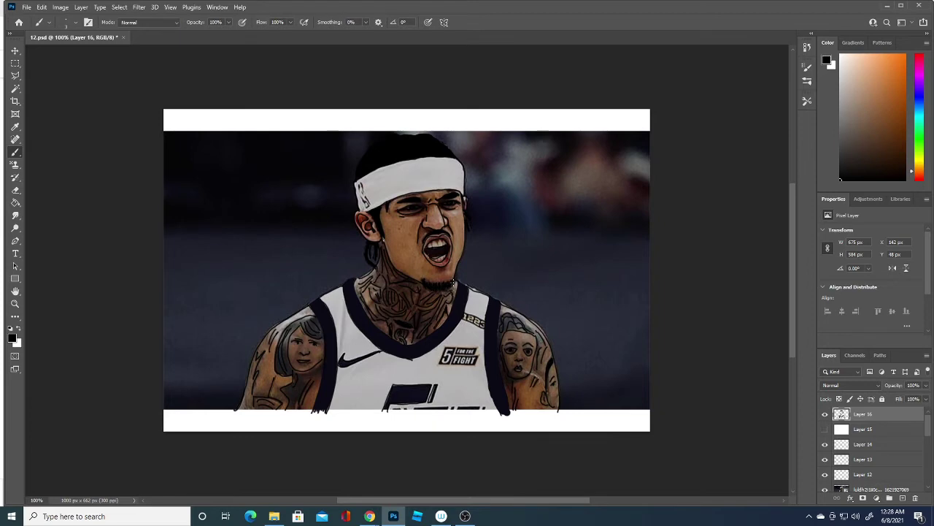
Darken the arm-tattoo face outline and hair, ink the arm's left edge, and stroke the right-arm tattoo.
{"action": "left_click", "coordinate": [825, 429]}
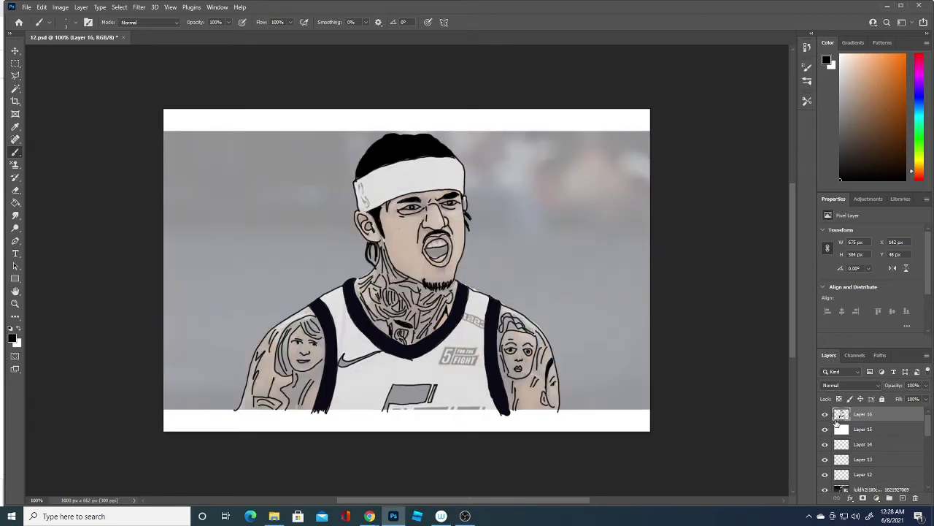
{"action": "left_click", "coordinate": [825, 429]}
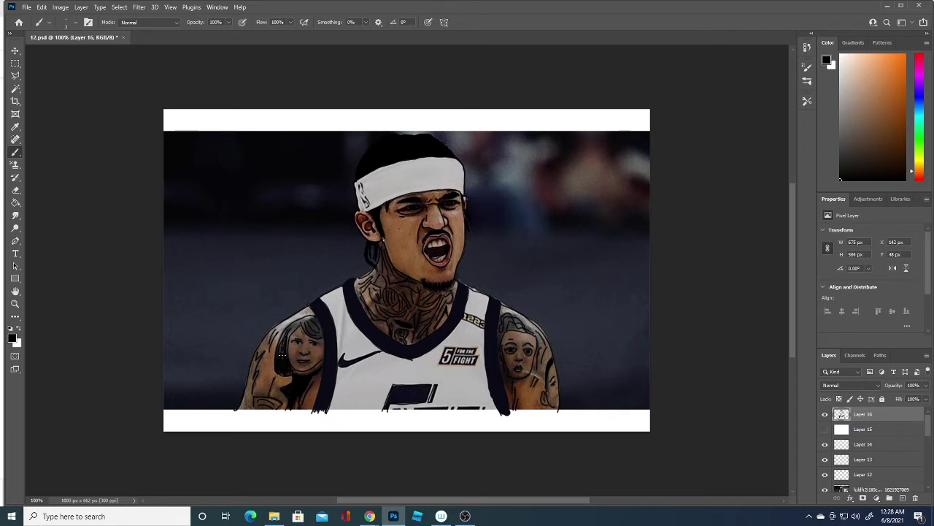
{"action": "left_click_drag", "start_coordinate": [282, 334], "coordinate": [284, 372]}
{"action": "mouse_move", "coordinate": [289, 334]}
{"action": "left_mouse_down"}
{"action": "mouse_move", "coordinate": [292, 321]}
{"action": "mouse_move", "coordinate": [311, 317]}
{"action": "mouse_move", "coordinate": [305, 331]}
{"action": "mouse_move", "coordinate": [321, 330]}
{"action": "mouse_move", "coordinate": [306, 322]}
{"action": "left_mouse_up"}
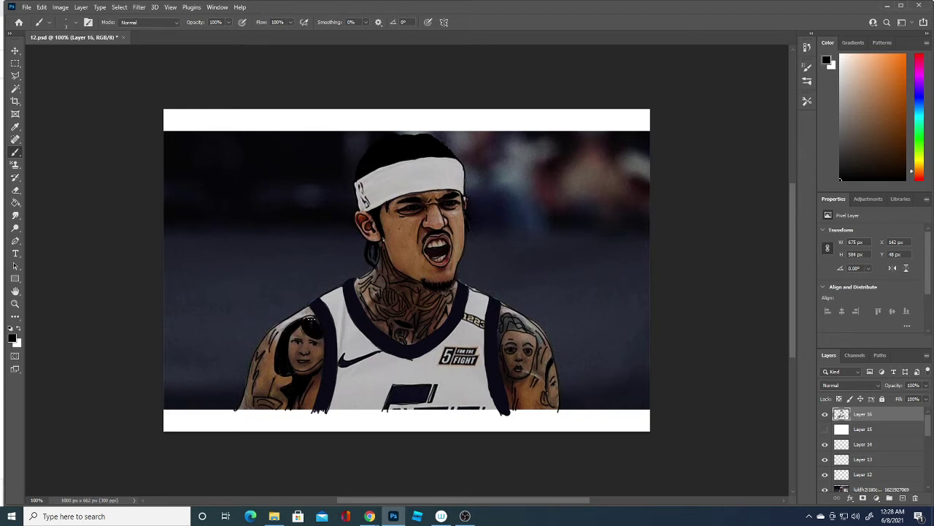
{"action": "left_click_drag", "start_coordinate": [306, 319], "coordinate": [318, 324]}
{"action": "left_click_drag", "start_coordinate": [265, 360], "coordinate": [258, 385]}
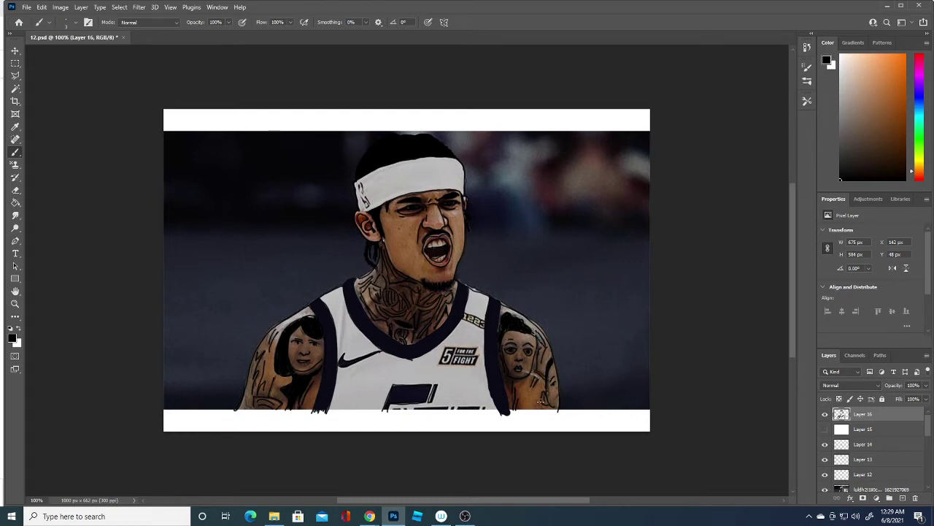
{"action": "left_click_drag", "start_coordinate": [541, 395], "coordinate": [541, 406]}
Sample dark navy from the jersey as the painting colour.
{"action": "left_click", "coordinate": [825, 429]}
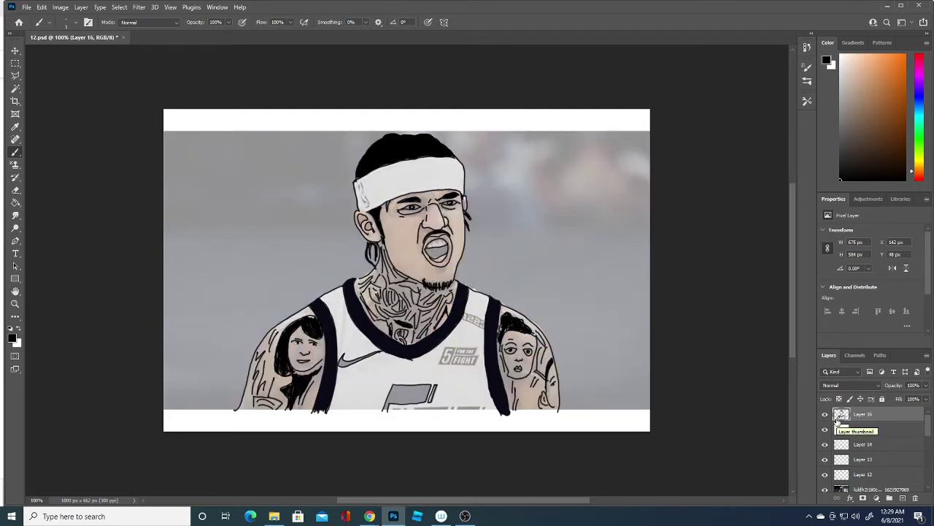
{"action": "left_click", "coordinate": [825, 429]}
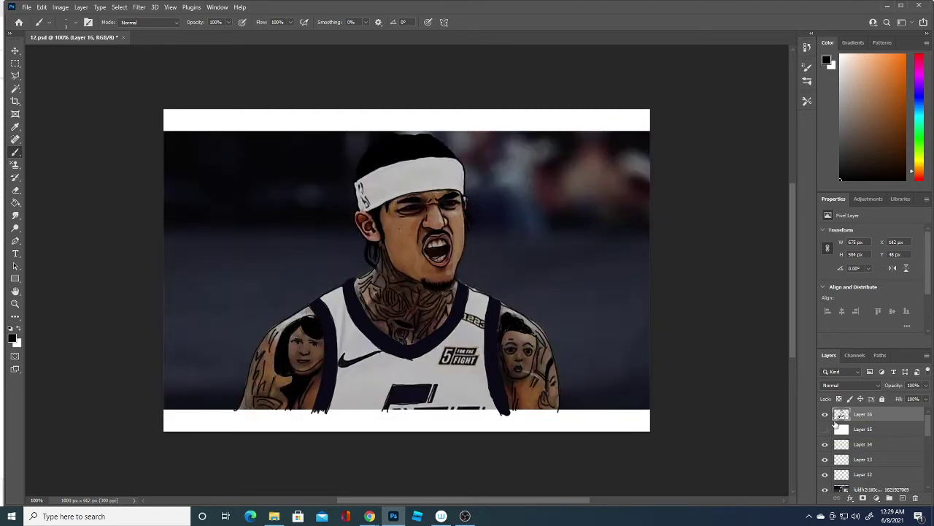
{"action": "left_click", "coordinate": [12, 337]}
{"action": "left_click", "coordinate": [421, 390]}
{"action": "left_click", "coordinate": [245, 334]}
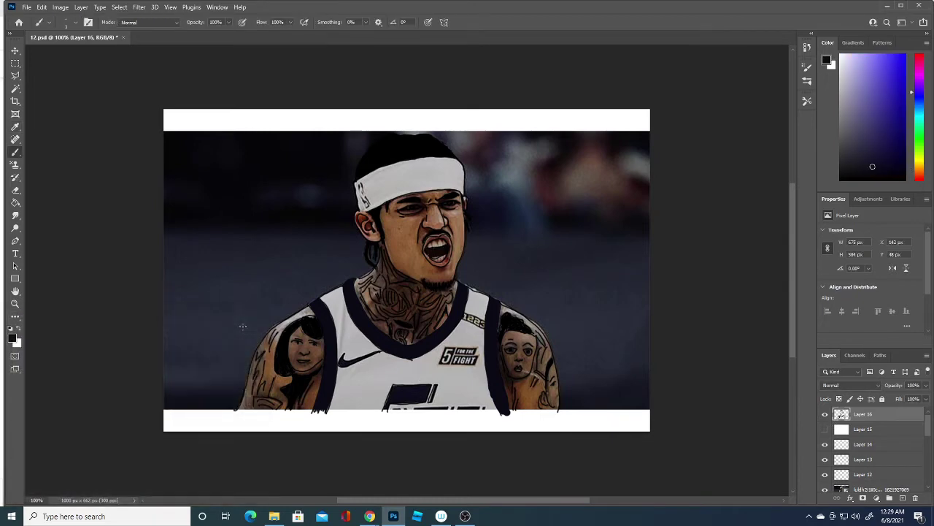
Show the white wash and fill the J logo in navy with a 14 px brush.
{"action": "left_click", "coordinate": [825, 429]}
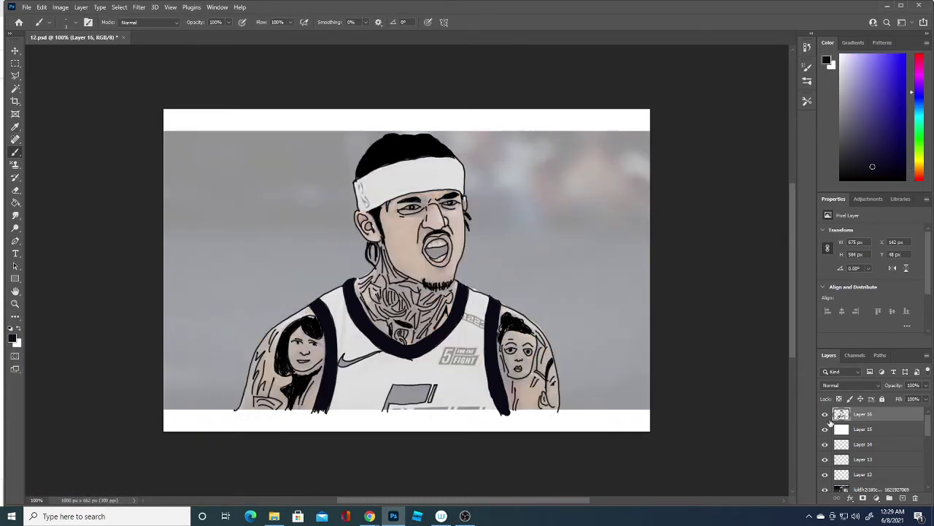
{"action": "left_click", "coordinate": [70, 21]}
{"action": "left_click", "coordinate": [64, 55]}
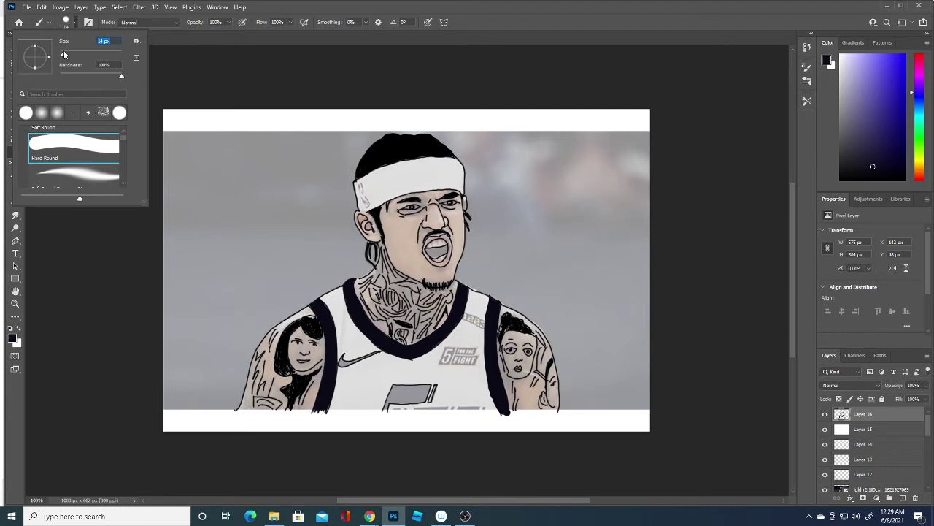
{"action": "left_click", "coordinate": [400, 391]}
{"action": "mouse_move", "coordinate": [397, 394]}
{"action": "left_mouse_down"}
{"action": "mouse_move", "coordinate": [427, 388]}
{"action": "mouse_move", "coordinate": [395, 396]}
{"action": "mouse_move", "coordinate": [394, 385]}
{"action": "left_mouse_up"}
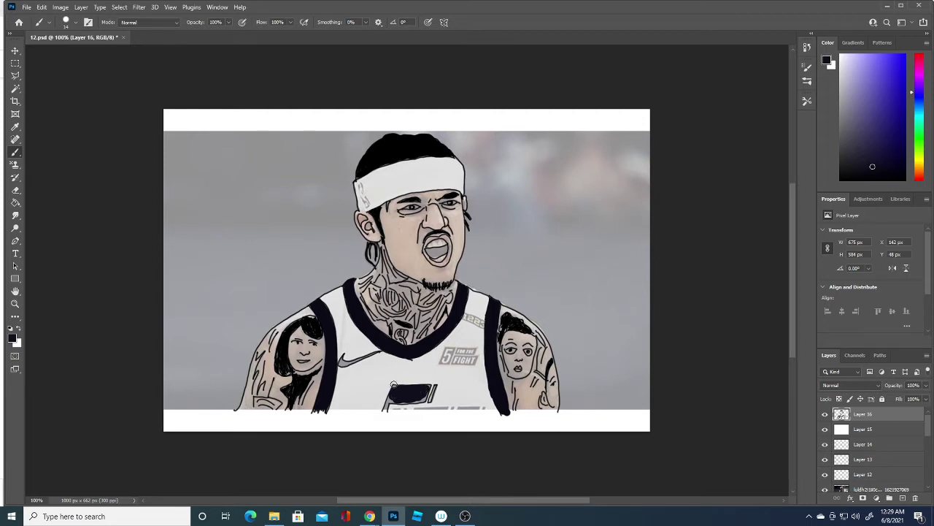
Set the brush to about 3 px and ink small details on the J logo.
{"action": "left_click", "coordinate": [75, 22]}
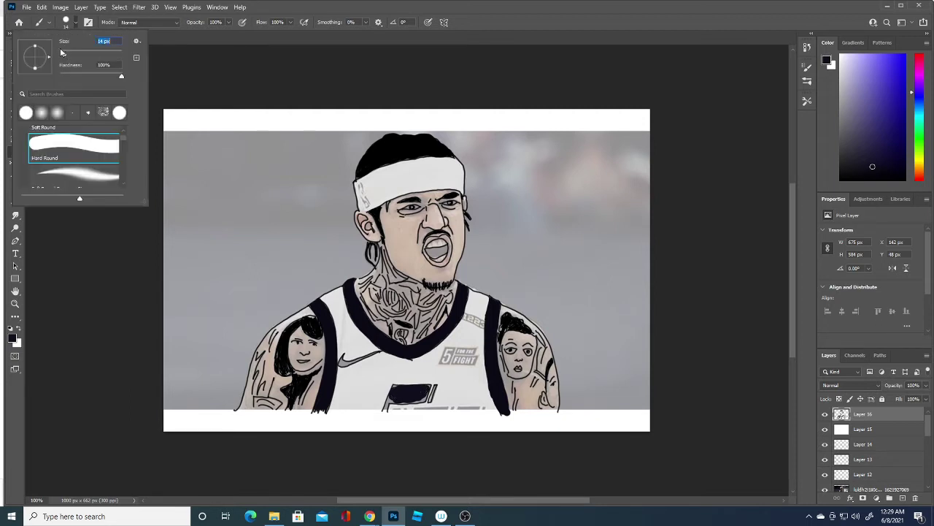
{"action": "left_click_drag", "start_coordinate": [61, 52], "coordinate": [59, 52]}
{"action": "left_click_drag", "start_coordinate": [59, 55], "coordinate": [62, 56]}
{"action": "left_click", "coordinate": [387, 400]}
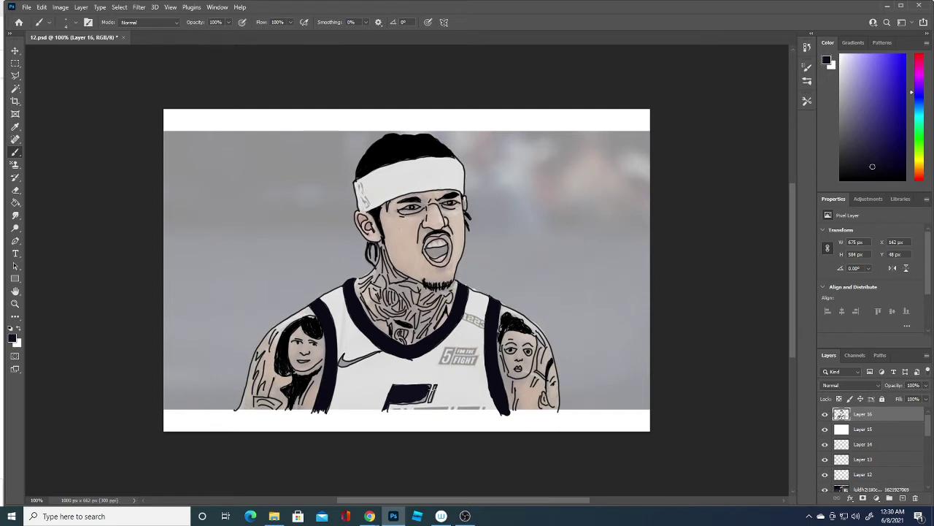
{"action": "mouse_move", "coordinate": [429, 387]}
{"action": "left_mouse_down"}
{"action": "mouse_move", "coordinate": [433, 402]}
{"action": "mouse_move", "coordinate": [436, 390]}
{"action": "mouse_move", "coordinate": [404, 406]}
{"action": "mouse_move", "coordinate": [421, 389]}
{"action": "left_mouse_up"}
Thicken the swoosh's left tip and draw a circle around the 5 logo.
{"action": "left_click", "coordinate": [825, 430]}
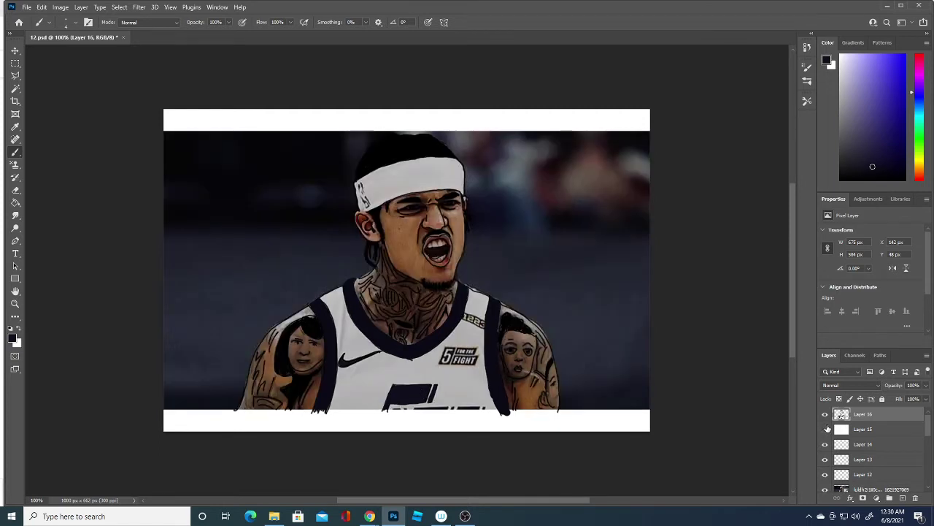
{"action": "left_click", "coordinate": [826, 429]}
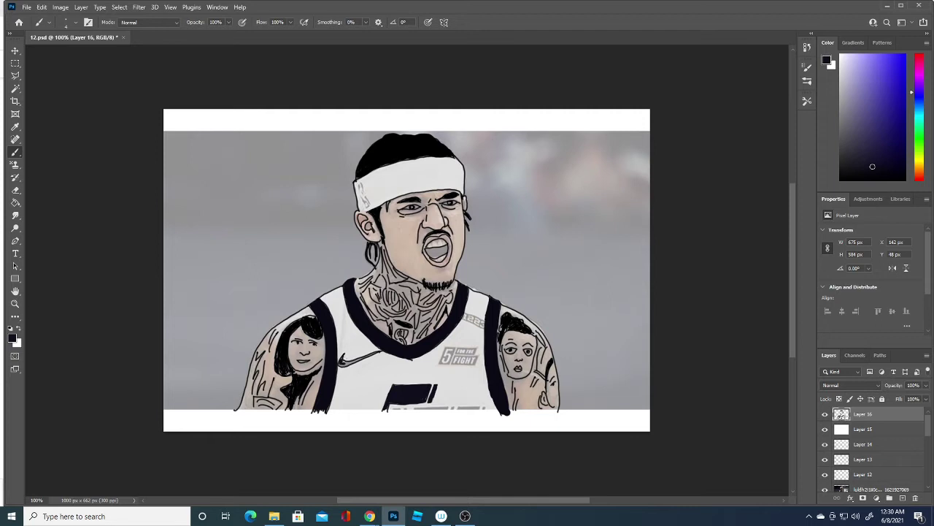
{"action": "left_click_drag", "start_coordinate": [343, 364], "coordinate": [342, 360]}
{"action": "mouse_move", "coordinate": [339, 363]}
{"action": "left_mouse_down"}
{"action": "mouse_move", "coordinate": [378, 346]}
{"action": "mouse_move", "coordinate": [342, 364]}
{"action": "left_mouse_up"}
{"action": "mouse_move", "coordinate": [452, 357]}
{"action": "left_mouse_down"}
{"action": "mouse_move", "coordinate": [470, 358]}
{"action": "mouse_move", "coordinate": [468, 336]}
{"action": "left_mouse_up"}
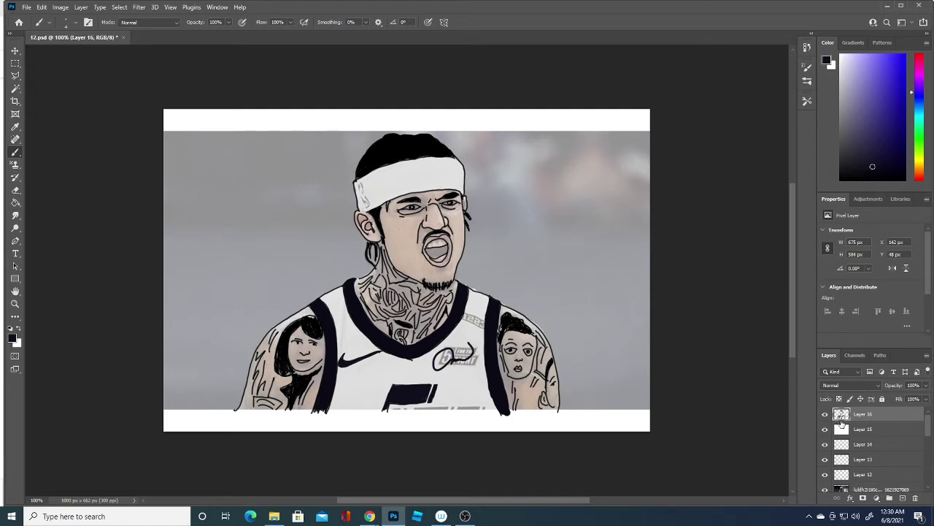
{"action": "left_click", "coordinate": [825, 429]}
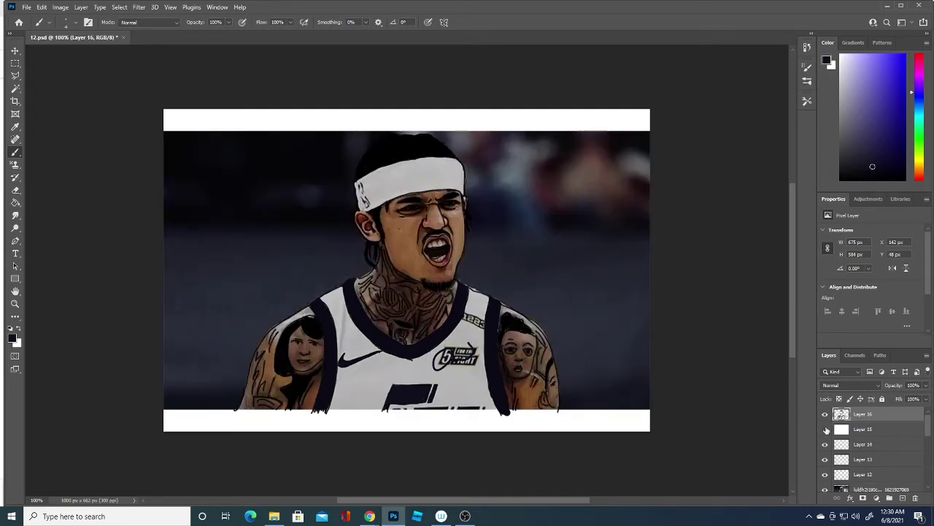
{"action": "left_click", "coordinate": [826, 430]}
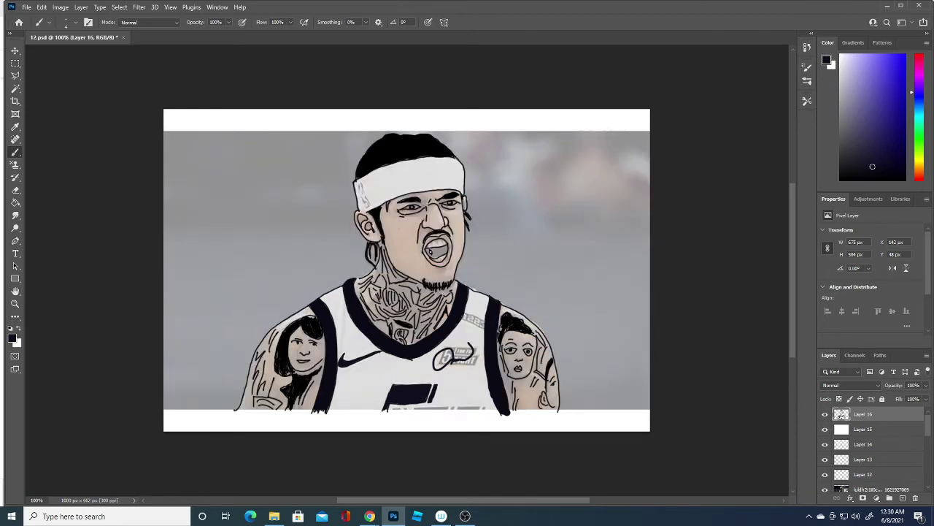
Confirm black as foreground, check the brush size, and compare the line art against the photo.
{"action": "left_click", "coordinate": [13, 339]}
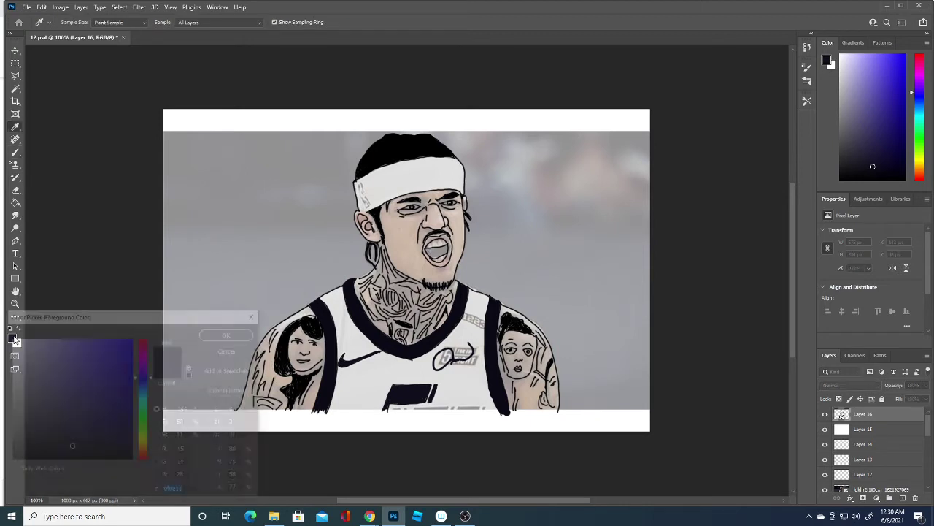
{"action": "left_click", "coordinate": [230, 333]}
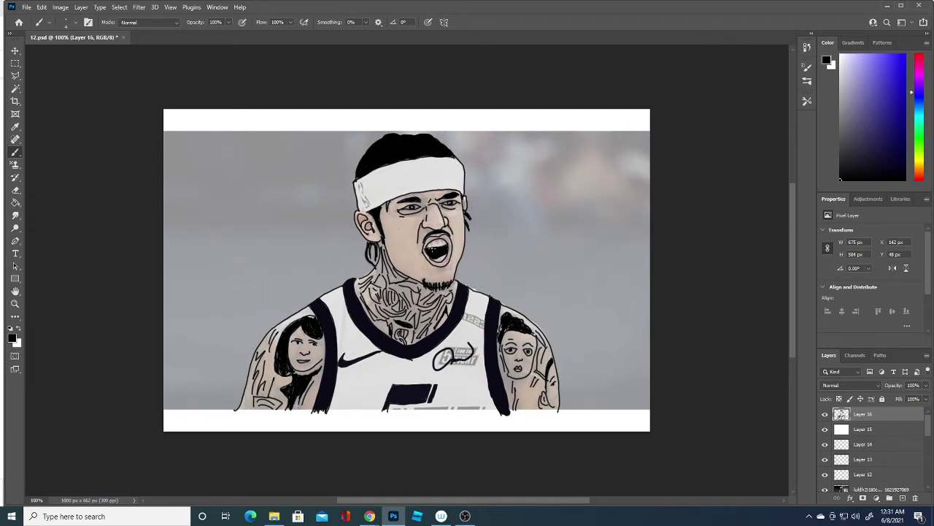
{"action": "left_click", "coordinate": [76, 22]}
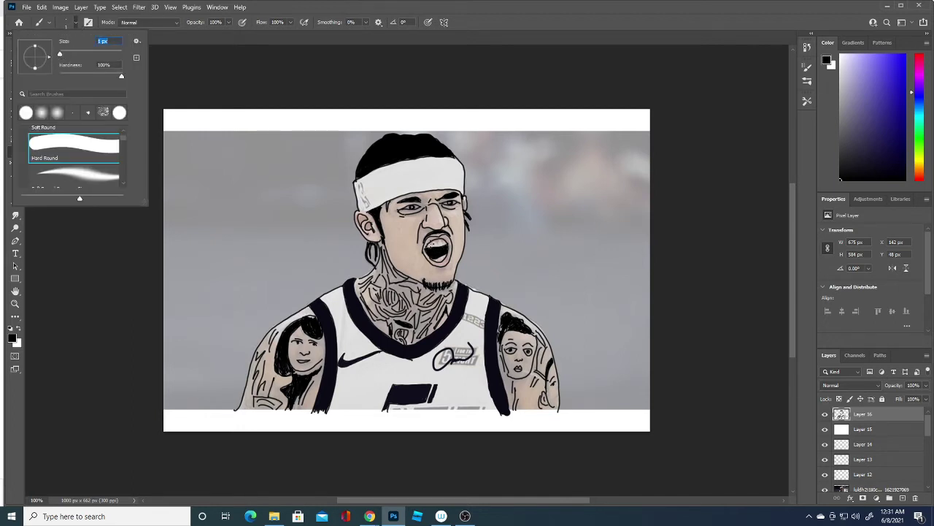
{"action": "key", "text": "Return"}
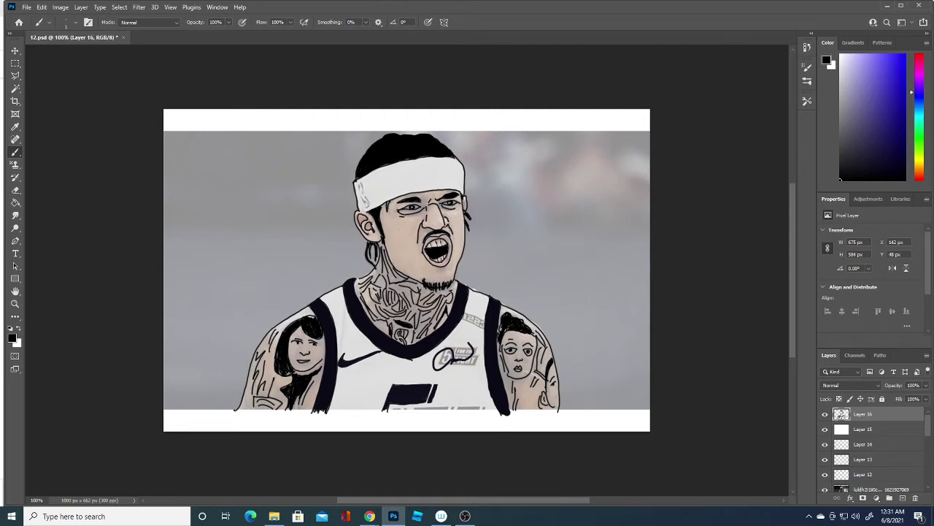
{"action": "left_click", "coordinate": [825, 430]}
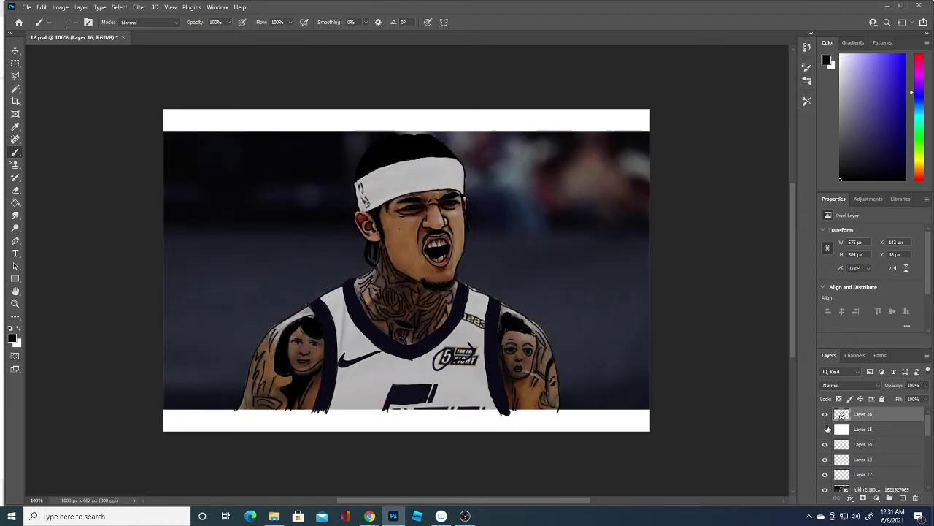
{"action": "left_click", "coordinate": [826, 429]}
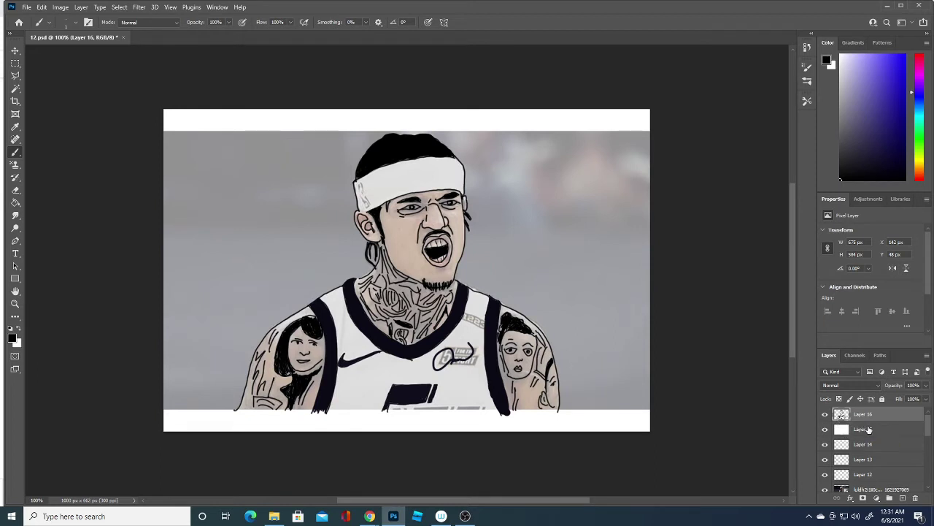
Raise Layer 15's opacity to 100 through its blending options.
{"action": "left_click", "coordinate": [869, 429]}
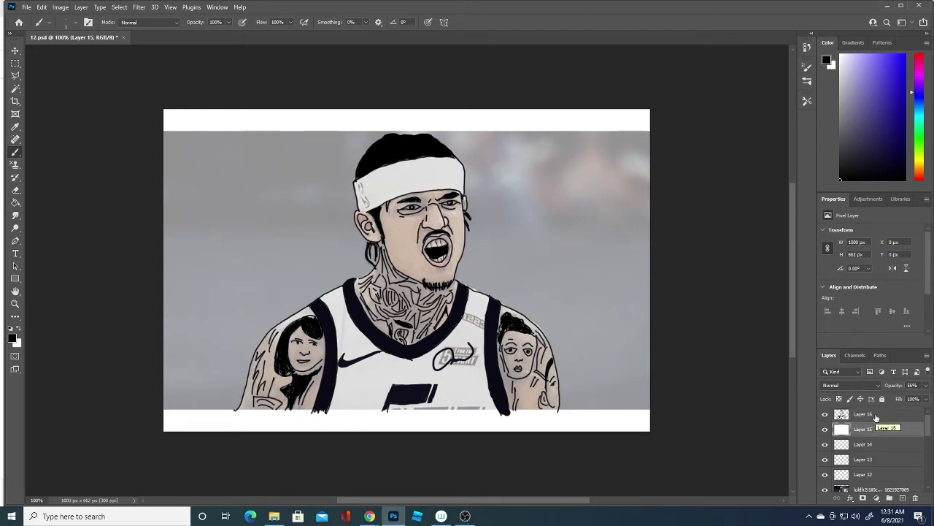
{"action": "right_click", "coordinate": [891, 431]}
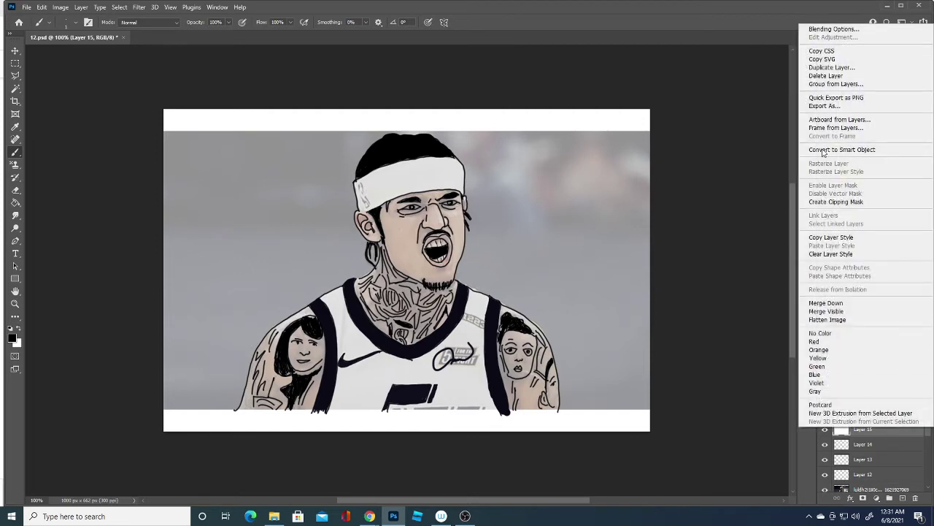
{"action": "left_click", "coordinate": [829, 30]}
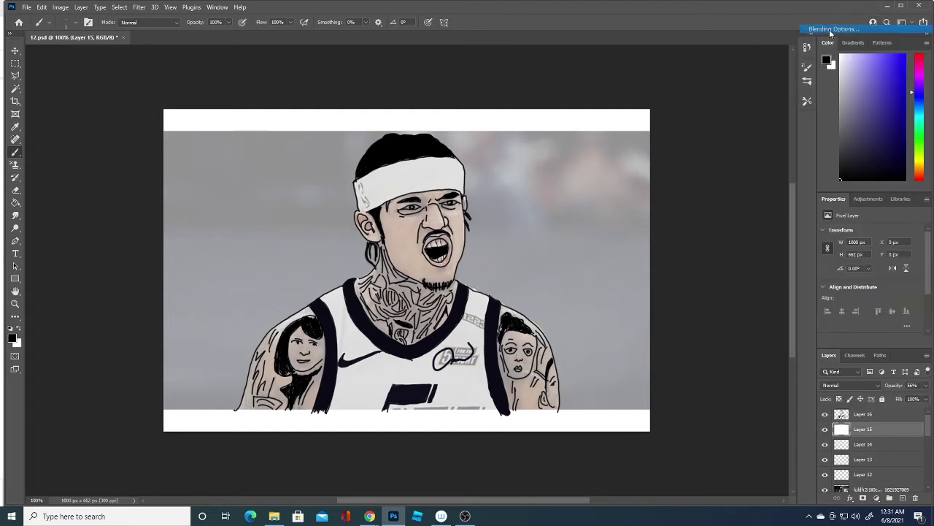
{"action": "left_click_drag", "start_coordinate": [753, 230], "coordinate": [795, 222]}
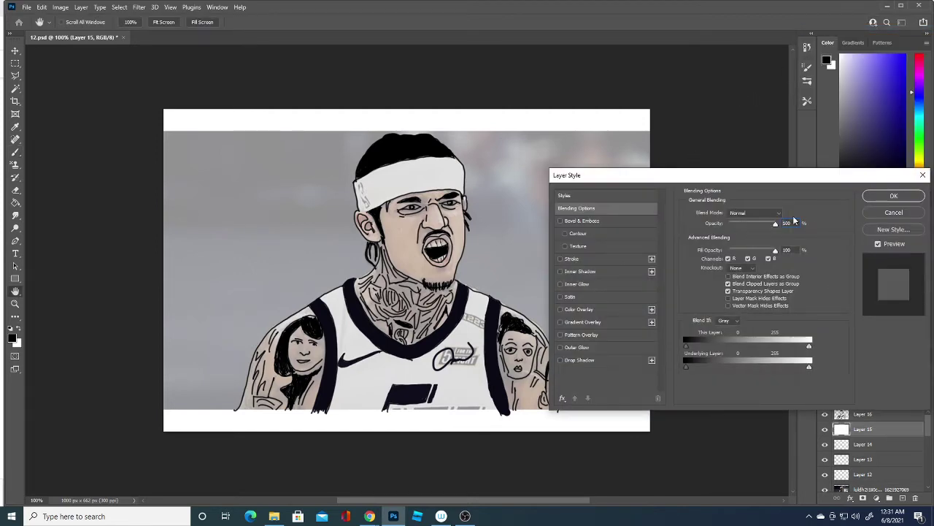
{"action": "left_click", "coordinate": [904, 195]}
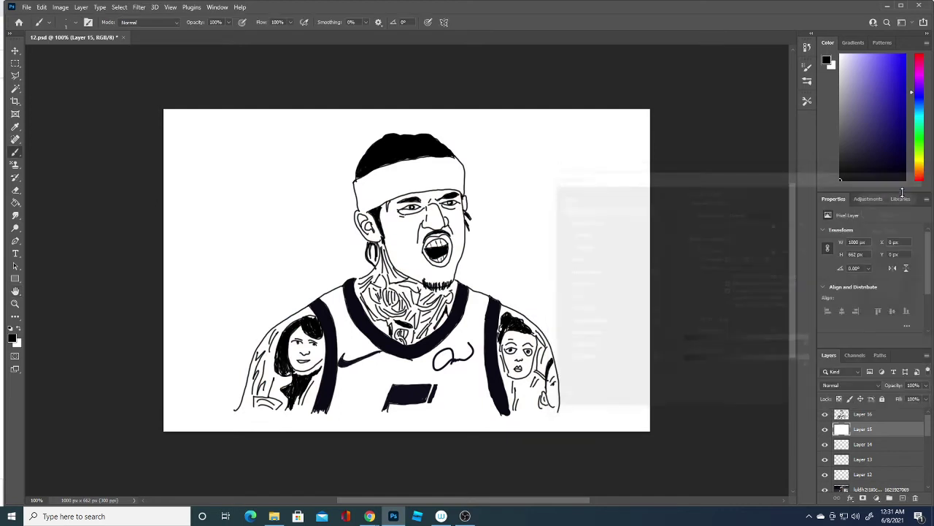
Toggle Layer 15 against the photo, select Layer 14, and leave Layer 15 hidden.
{"action": "left_click", "coordinate": [826, 431]}
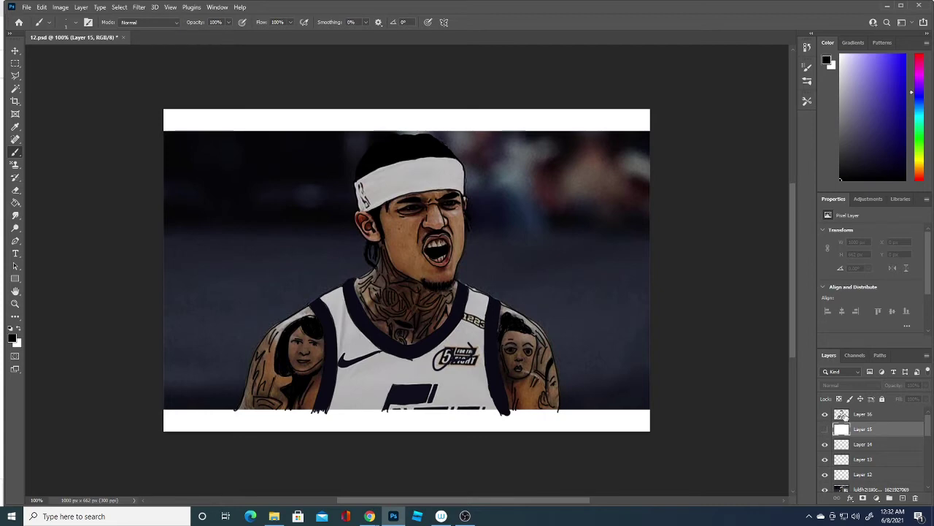
{"action": "left_click", "coordinate": [826, 430]}
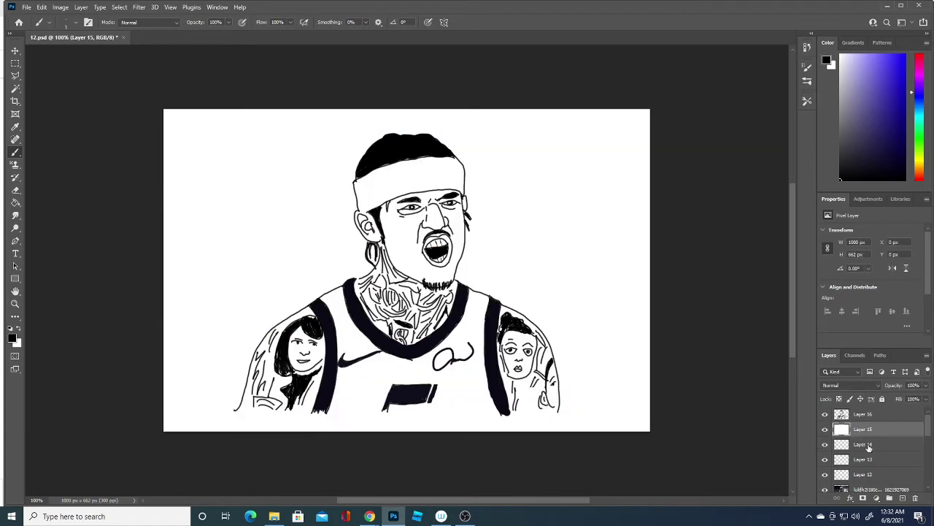
{"action": "left_click", "coordinate": [867, 446]}
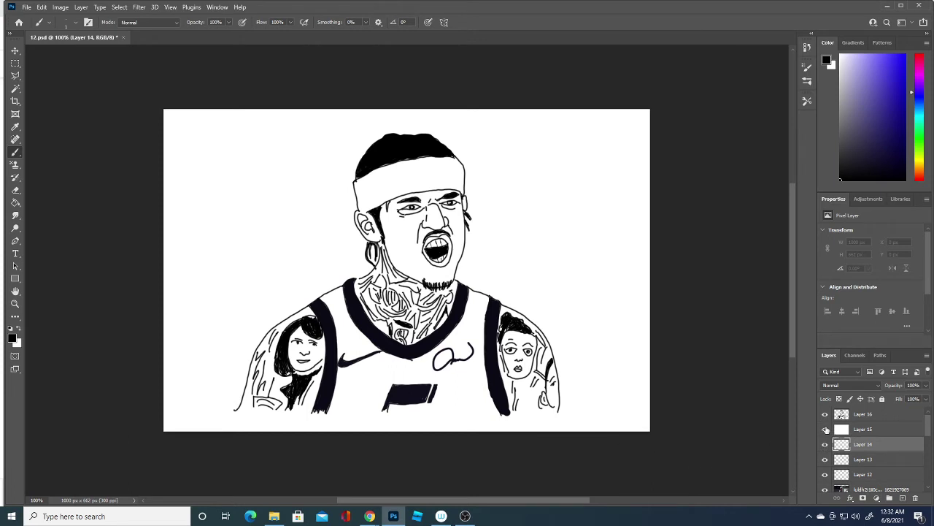
{"action": "left_click", "coordinate": [826, 430]}
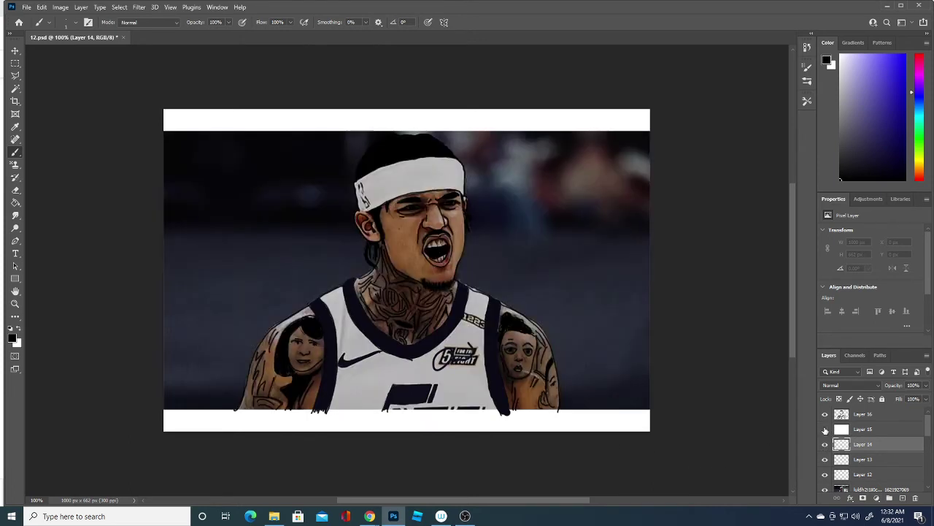
Sample the brown skin tone from the face and make the visible Layer 15 active.
{"action": "left_click", "coordinate": [13, 338]}
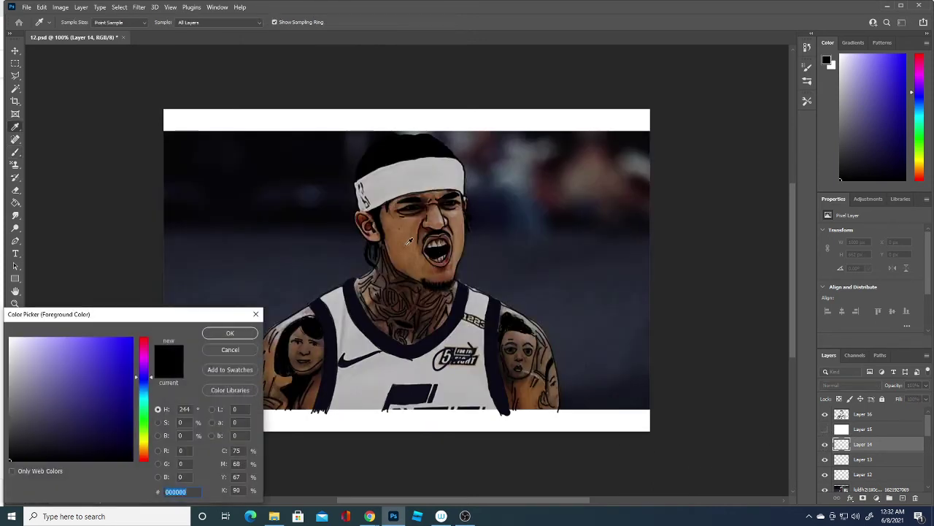
{"action": "left_click", "coordinate": [401, 243]}
{"action": "left_click", "coordinate": [242, 333]}
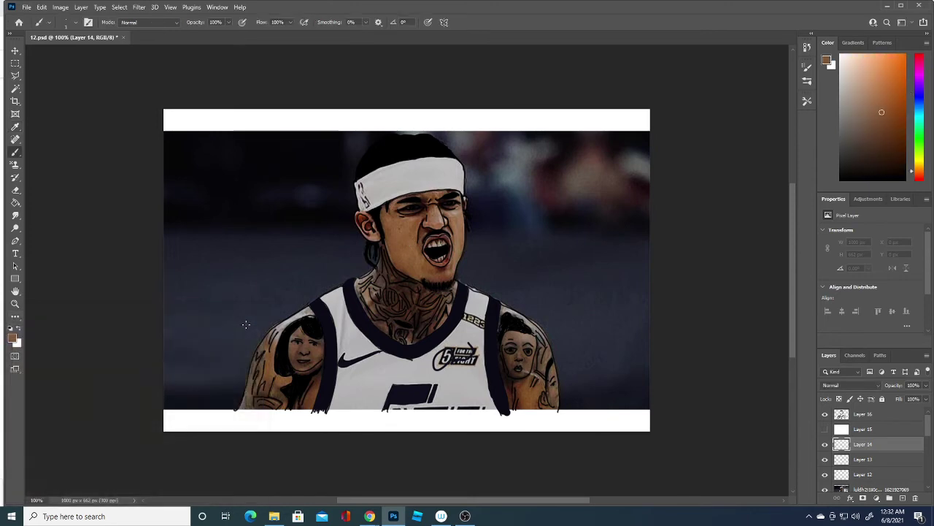
{"action": "left_click", "coordinate": [825, 430]}
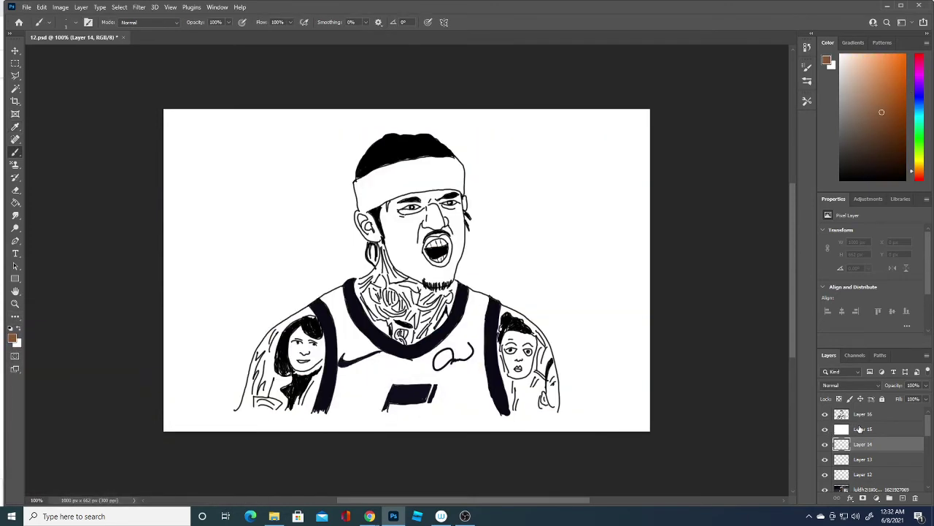
{"action": "left_click", "coordinate": [858, 430]}
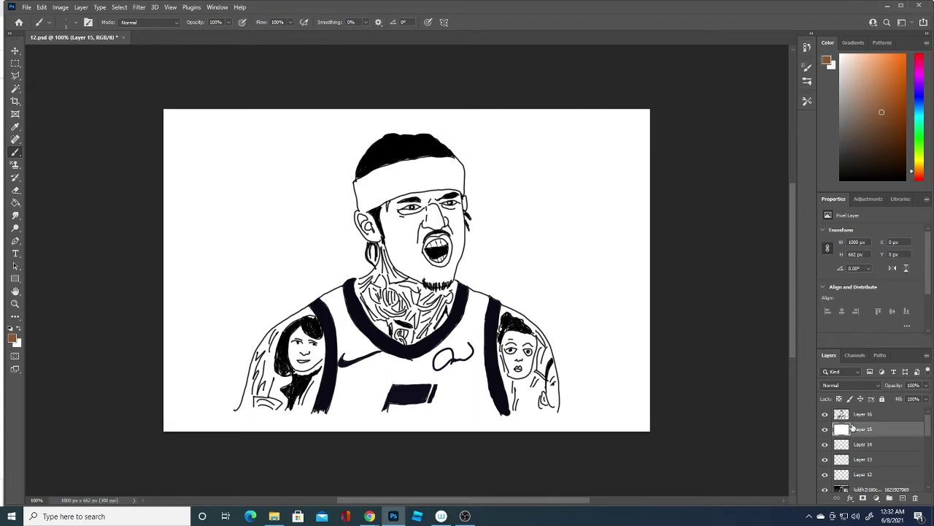
{"action": "left_click", "coordinate": [14, 202]}
Fill Layer 15 with brown and erase it across the top-left with a 152 px eraser.
{"action": "left_click", "coordinate": [260, 257]}
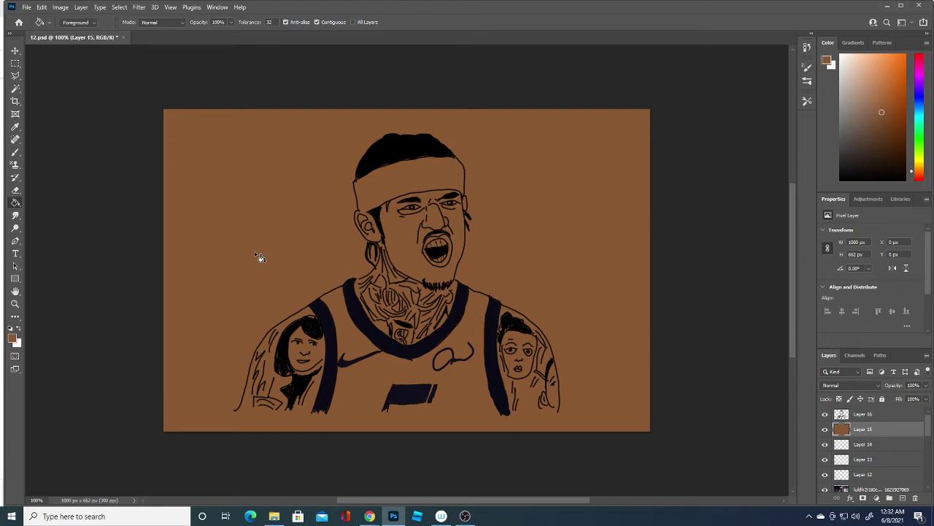
{"action": "left_click", "coordinate": [16, 190]}
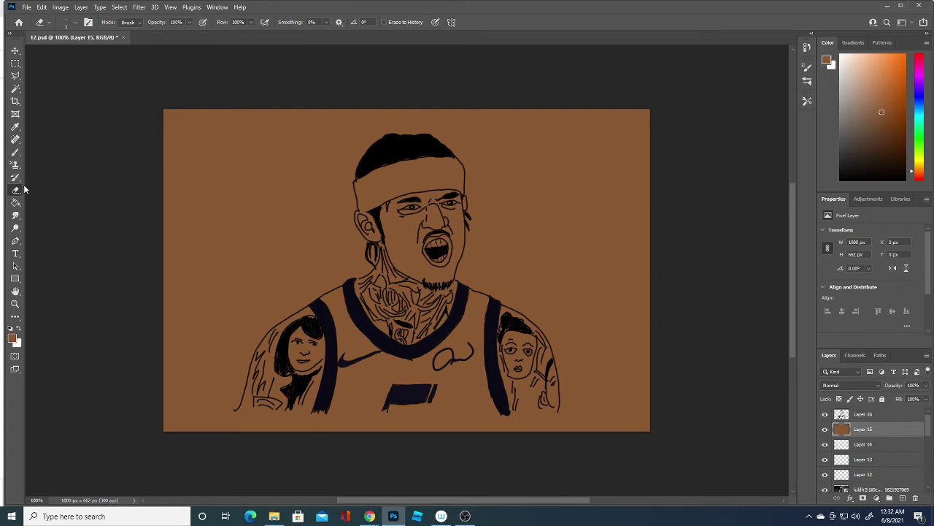
{"action": "left_click", "coordinate": [66, 22]}
{"action": "left_click_drag", "start_coordinate": [67, 49], "coordinate": [104, 48]}
{"action": "left_click", "coordinate": [256, 126]}
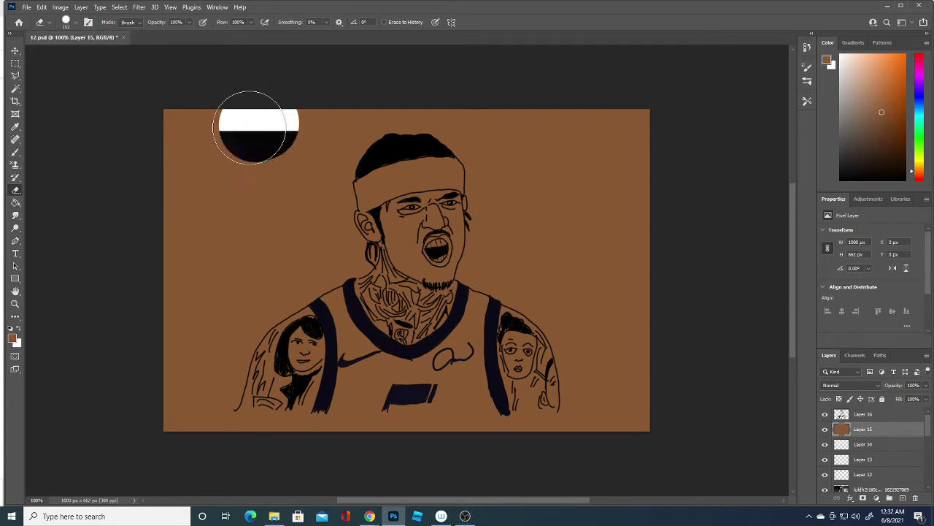
{"action": "mouse_move", "coordinate": [249, 128]}
{"action": "left_mouse_down"}
{"action": "mouse_move", "coordinate": [165, 338]}
{"action": "mouse_move", "coordinate": [678, 332]}
{"action": "mouse_move", "coordinate": [584, 83]}
{"action": "mouse_move", "coordinate": [683, 170]}
{"action": "left_mouse_up"}
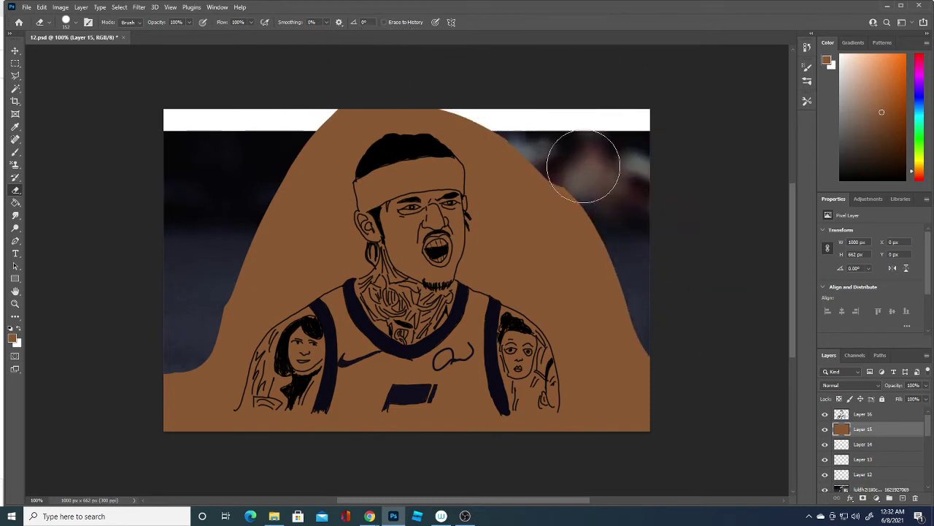
Bucket-fill Layer 14 with a deeper dark brown background colour.
{"action": "left_click", "coordinate": [873, 443]}
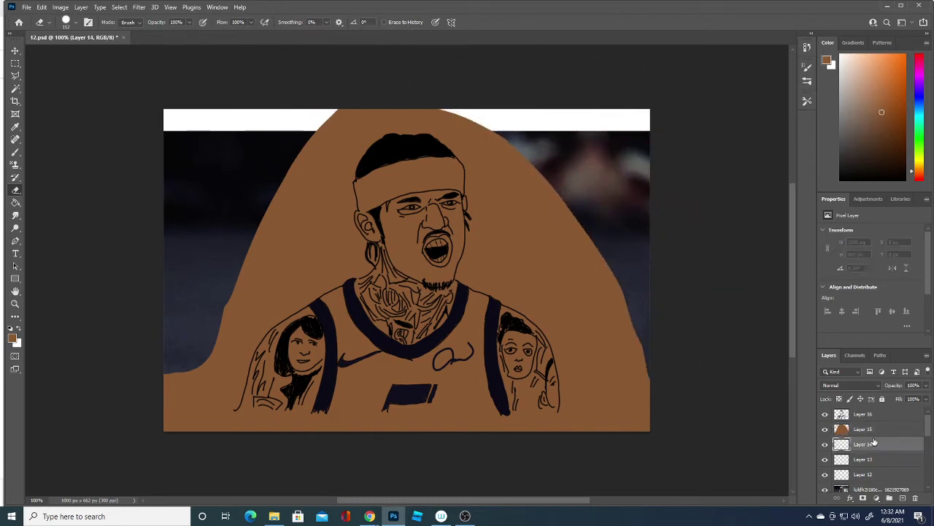
{"action": "left_click", "coordinate": [15, 125]}
{"action": "left_click", "coordinate": [12, 337]}
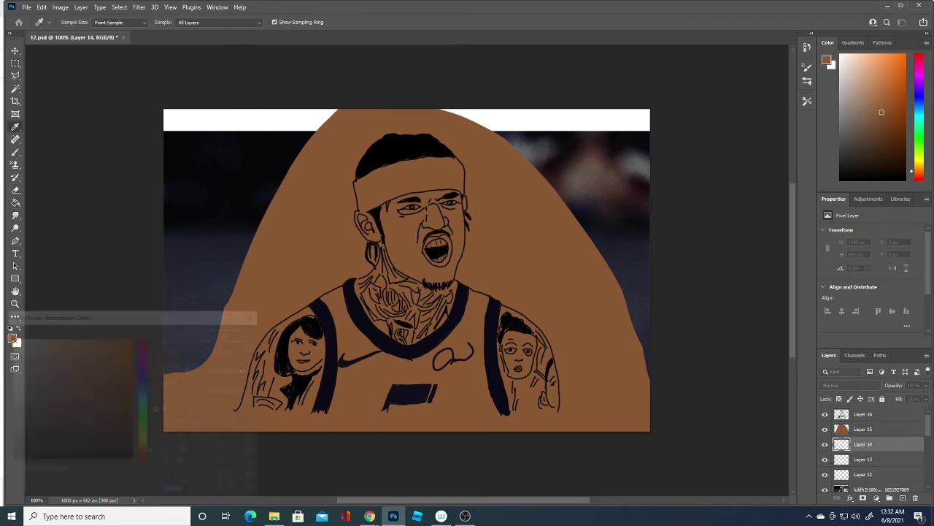
{"action": "left_click", "coordinate": [40, 436]}
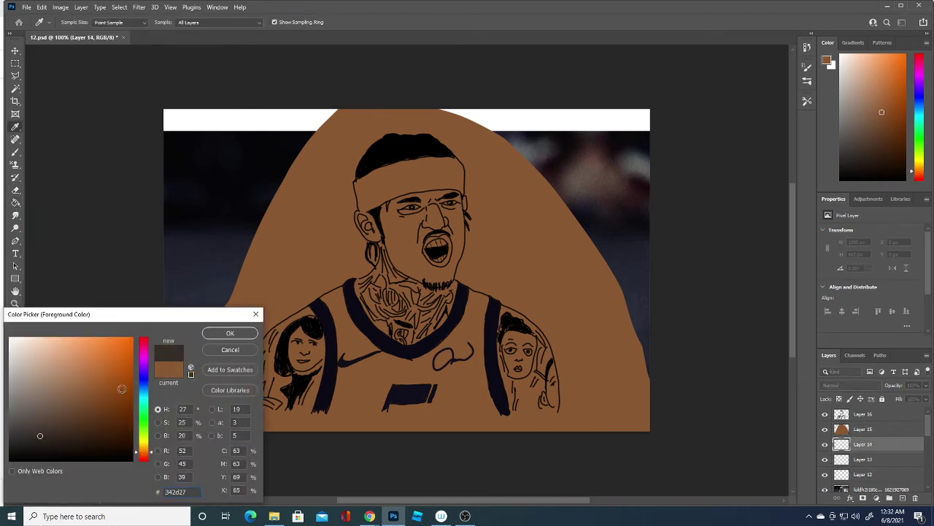
{"action": "left_click", "coordinate": [112, 403]}
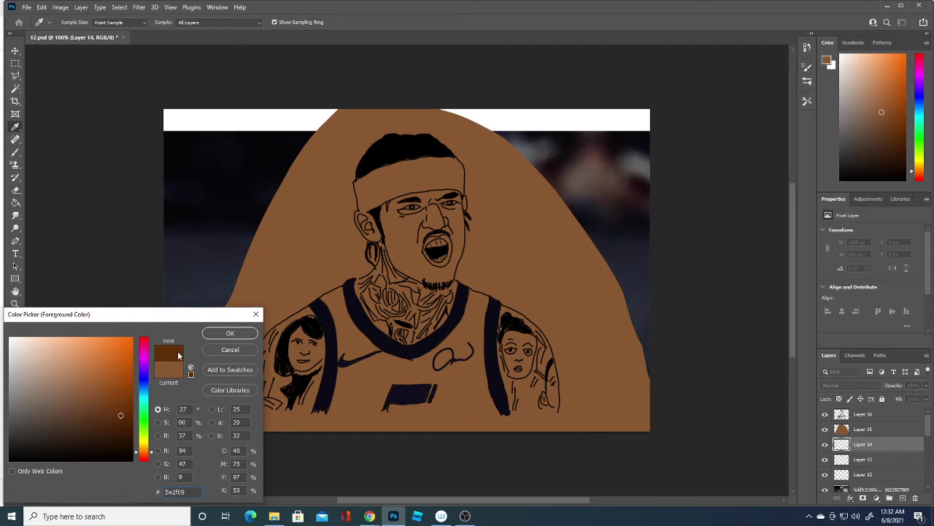
{"action": "key", "text": "g"}
{"action": "left_click", "coordinate": [229, 333]}
{"action": "left_click", "coordinate": [211, 284]}
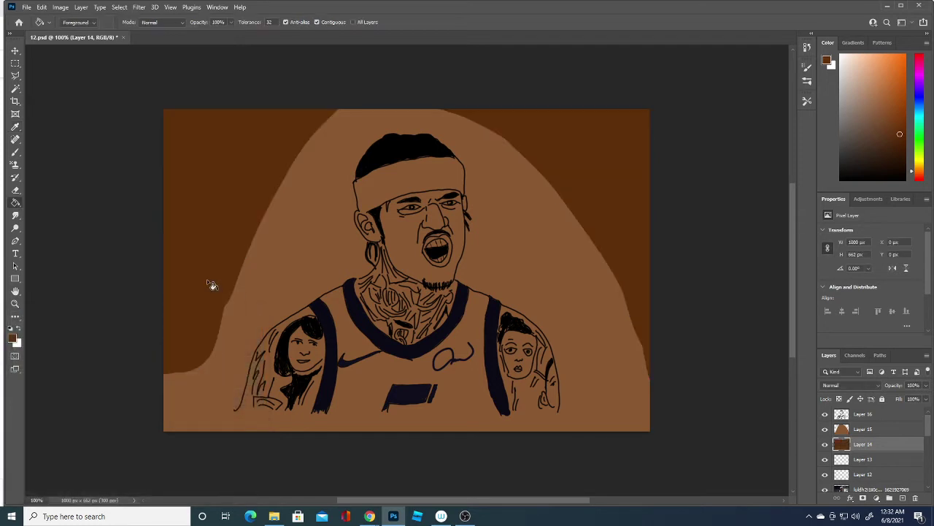
Erase Layer 15's skin fill around the head, shoulders and right edge.
{"action": "left_click", "coordinate": [876, 430]}
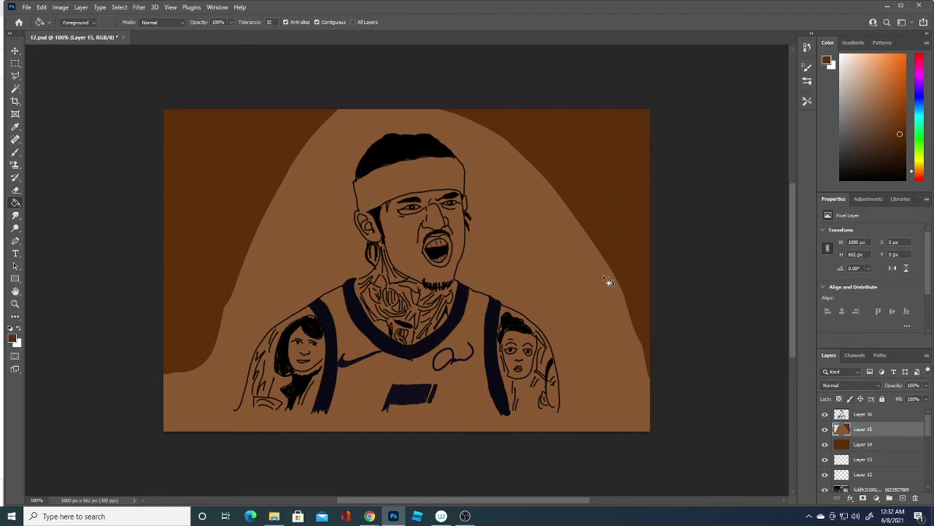
{"action": "left_click", "coordinate": [15, 190]}
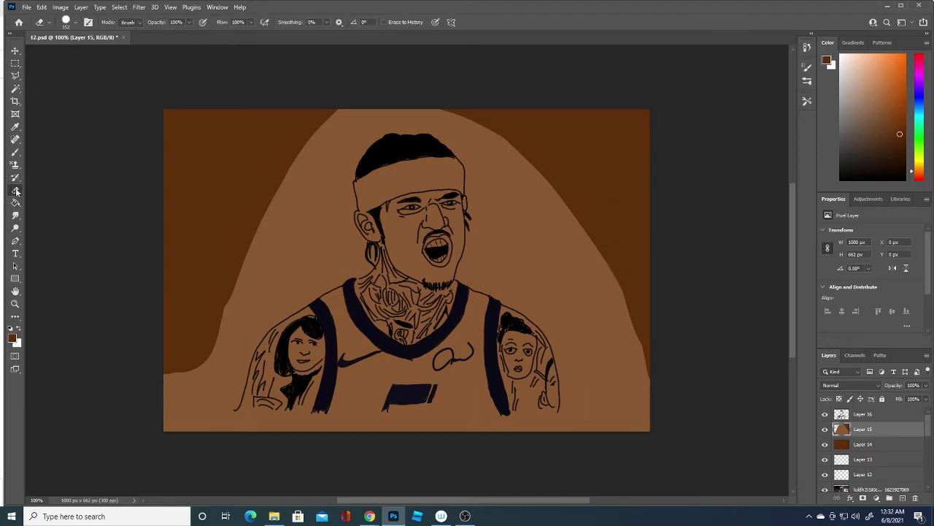
{"action": "mouse_move", "coordinate": [625, 285]}
{"action": "left_mouse_down"}
{"action": "mouse_move", "coordinate": [642, 396]}
{"action": "mouse_move", "coordinate": [536, 156]}
{"action": "mouse_move", "coordinate": [601, 367]}
{"action": "mouse_move", "coordinate": [613, 451]}
{"action": "left_mouse_up"}
{"action": "mouse_move", "coordinate": [153, 441]}
{"action": "left_mouse_down"}
{"action": "mouse_move", "coordinate": [202, 326]}
{"action": "mouse_move", "coordinate": [137, 447]}
{"action": "mouse_move", "coordinate": [236, 273]}
{"action": "mouse_move", "coordinate": [271, 236]}
{"action": "mouse_move", "coordinate": [318, 119]}
{"action": "left_mouse_up"}
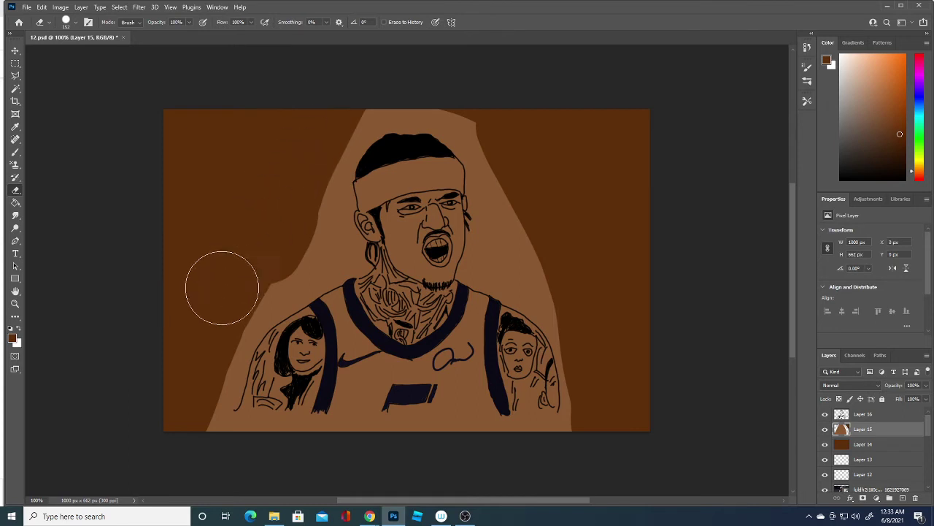
{"action": "mouse_move", "coordinate": [357, 84]}
{"action": "left_mouse_down"}
{"action": "mouse_move", "coordinate": [480, 109]}
{"action": "mouse_move", "coordinate": [534, 175]}
{"action": "mouse_move", "coordinate": [457, 96]}
{"action": "mouse_move", "coordinate": [396, 98]}
{"action": "mouse_move", "coordinate": [349, 119]}
{"action": "mouse_move", "coordinate": [324, 145]}
{"action": "left_mouse_up"}
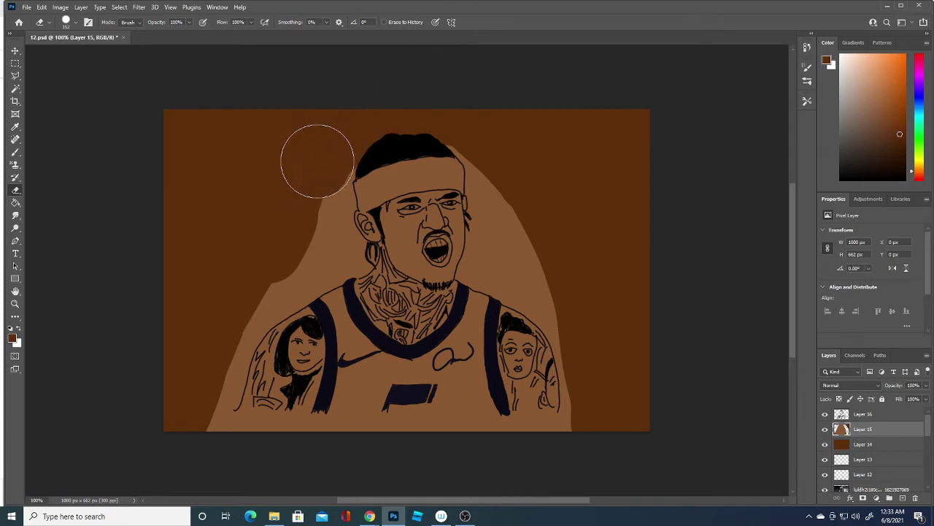
{"action": "mouse_move", "coordinate": [512, 135]}
{"action": "left_mouse_down"}
{"action": "mouse_move", "coordinate": [453, 105]}
{"action": "mouse_move", "coordinate": [453, 129]}
{"action": "mouse_move", "coordinate": [472, 119]}
{"action": "left_mouse_up"}
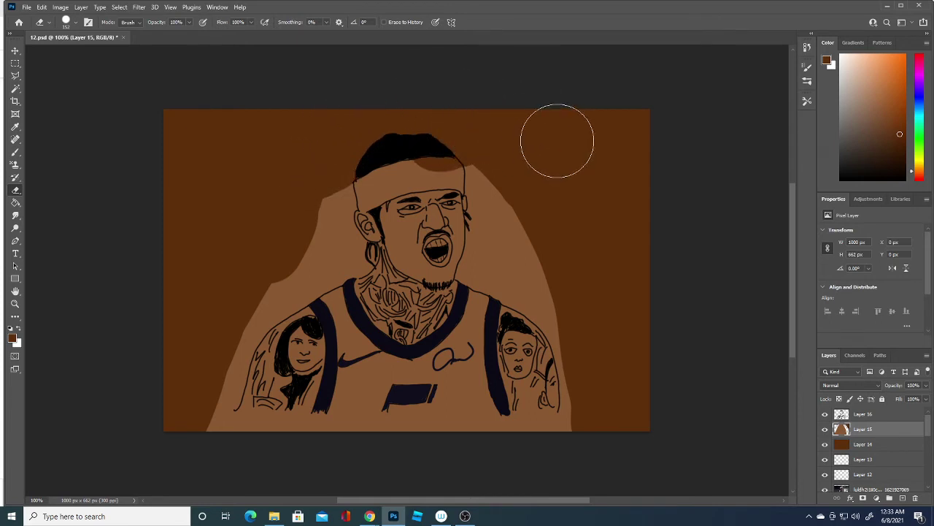
{"action": "key", "text": "ctrl+z"}
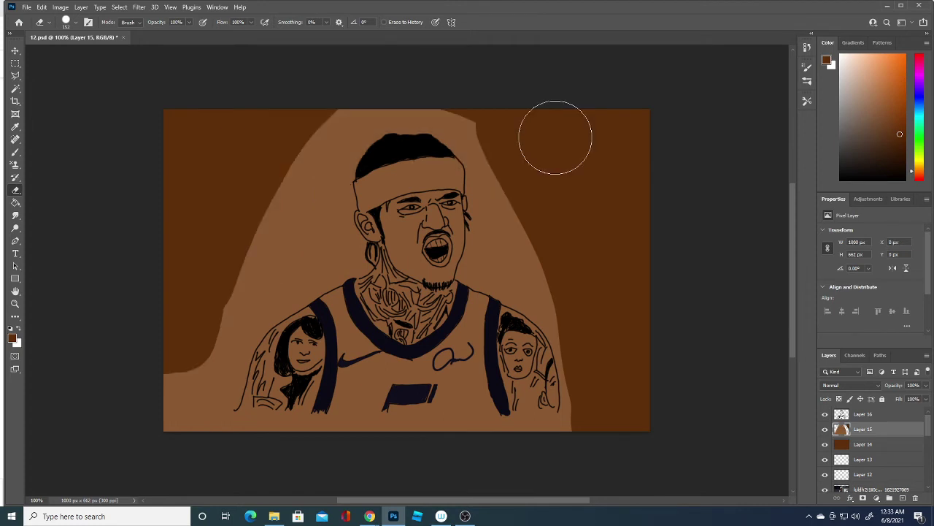
{"action": "mouse_move", "coordinate": [511, 103]}
{"action": "left_mouse_down"}
{"action": "mouse_move", "coordinate": [402, 104]}
{"action": "mouse_move", "coordinate": [257, 205]}
{"action": "mouse_move", "coordinate": [184, 366]}
{"action": "mouse_move", "coordinate": [163, 448]}
{"action": "mouse_move", "coordinate": [173, 451]}
{"action": "mouse_move", "coordinate": [289, 198]}
{"action": "mouse_move", "coordinate": [275, 185]}
{"action": "left_mouse_up"}
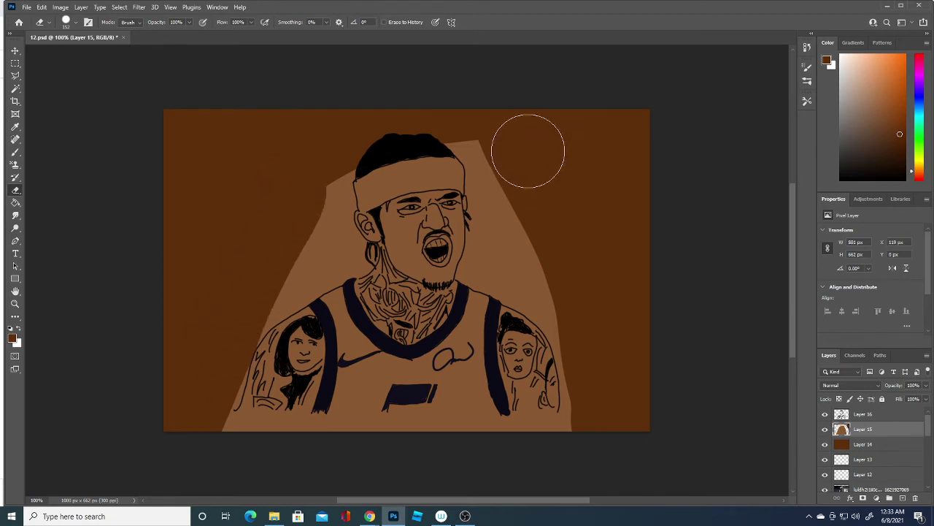
{"action": "mouse_move", "coordinate": [528, 146]}
{"action": "left_mouse_down"}
{"action": "mouse_move", "coordinate": [534, 213]}
{"action": "mouse_move", "coordinate": [555, 265]}
{"action": "mouse_move", "coordinate": [517, 170]}
{"action": "mouse_move", "coordinate": [477, 117]}
{"action": "mouse_move", "coordinate": [506, 156]}
{"action": "mouse_move", "coordinate": [530, 260]}
{"action": "mouse_move", "coordinate": [573, 284]}
{"action": "mouse_move", "coordinate": [570, 294]}
{"action": "mouse_move", "coordinate": [528, 246]}
{"action": "mouse_move", "coordinate": [534, 170]}
{"action": "left_mouse_up"}
{"action": "mouse_move", "coordinate": [263, 255]}
{"action": "left_mouse_down"}
{"action": "mouse_move", "coordinate": [305, 240]}
{"action": "mouse_move", "coordinate": [309, 177]}
{"action": "left_mouse_up"}
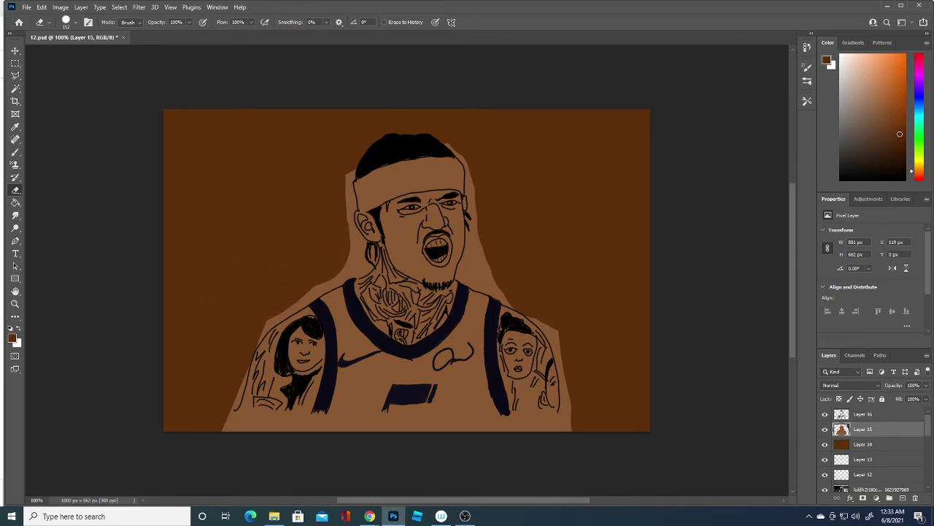
Erase excess skin fill right of the face, along the right shoulder, lower-left arm and ear.
{"action": "left_click", "coordinate": [75, 23]}
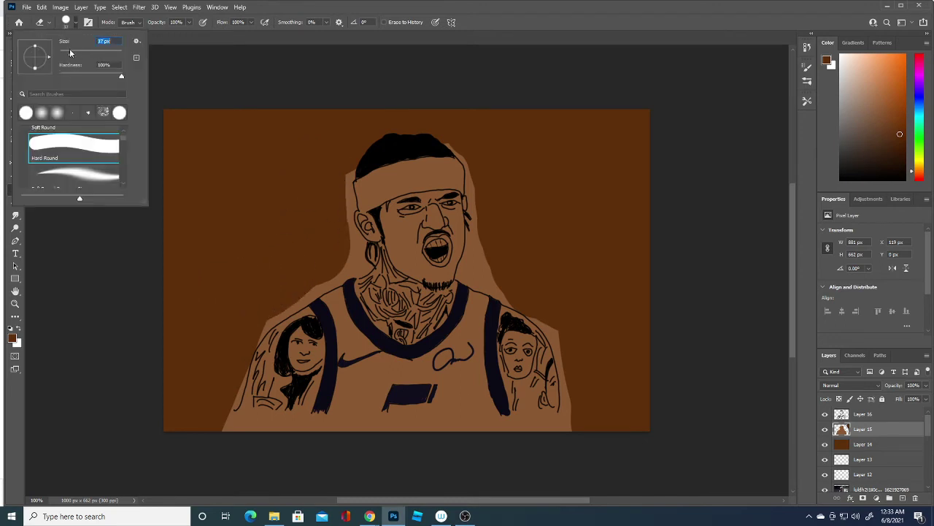
{"action": "mouse_move", "coordinate": [470, 261]}
{"action": "left_mouse_down"}
{"action": "mouse_move", "coordinate": [480, 259]}
{"action": "mouse_move", "coordinate": [477, 156]}
{"action": "mouse_move", "coordinate": [448, 136]}
{"action": "mouse_move", "coordinate": [470, 158]}
{"action": "mouse_move", "coordinate": [455, 148]}
{"action": "mouse_move", "coordinate": [471, 161]}
{"action": "mouse_move", "coordinate": [489, 215]}
{"action": "mouse_move", "coordinate": [471, 246]}
{"action": "mouse_move", "coordinate": [491, 276]}
{"action": "mouse_move", "coordinate": [468, 265]}
{"action": "mouse_move", "coordinate": [466, 276]}
{"action": "mouse_move", "coordinate": [510, 297]}
{"action": "left_mouse_up"}
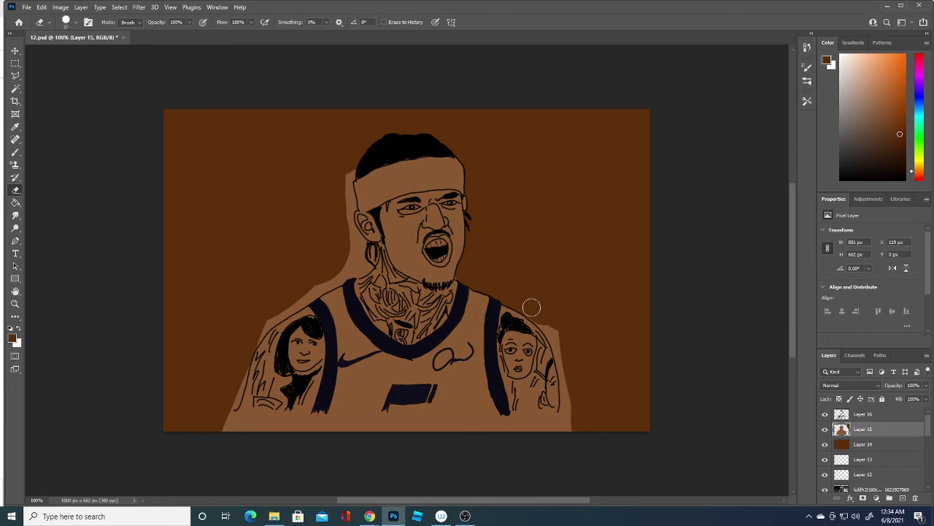
{"action": "mouse_move", "coordinate": [540, 319]}
{"action": "left_mouse_down"}
{"action": "mouse_move", "coordinate": [563, 359]}
{"action": "mouse_move", "coordinate": [565, 439]}
{"action": "left_mouse_up"}
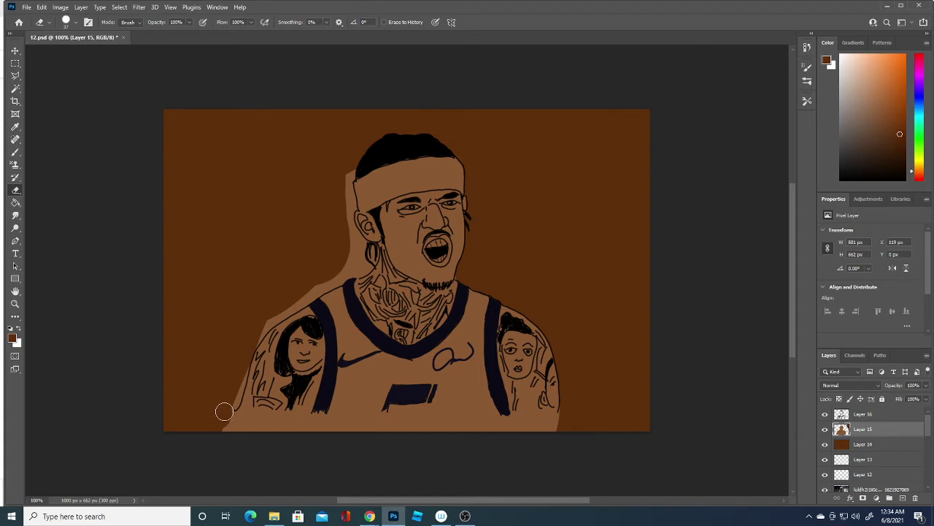
{"action": "mouse_move", "coordinate": [225, 411]}
{"action": "left_mouse_down"}
{"action": "mouse_move", "coordinate": [244, 346]}
{"action": "mouse_move", "coordinate": [272, 312]}
{"action": "mouse_move", "coordinate": [255, 323]}
{"action": "mouse_move", "coordinate": [280, 307]}
{"action": "mouse_move", "coordinate": [246, 344]}
{"action": "mouse_move", "coordinate": [308, 283]}
{"action": "mouse_move", "coordinate": [257, 317]}
{"action": "mouse_move", "coordinate": [318, 266]}
{"action": "mouse_move", "coordinate": [330, 172]}
{"action": "mouse_move", "coordinate": [340, 186]}
{"action": "mouse_move", "coordinate": [343, 171]}
{"action": "left_mouse_up"}
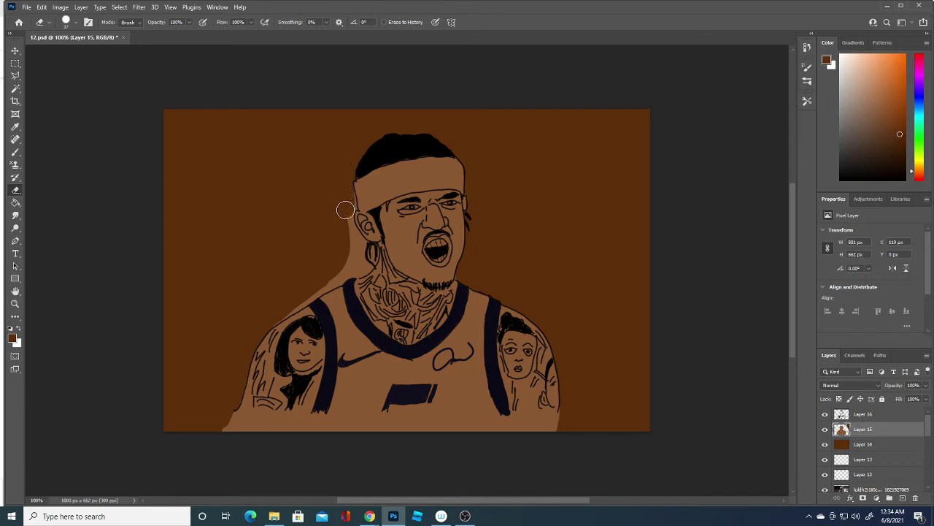
{"action": "left_click_drag", "start_coordinate": [343, 202], "coordinate": [349, 248]}
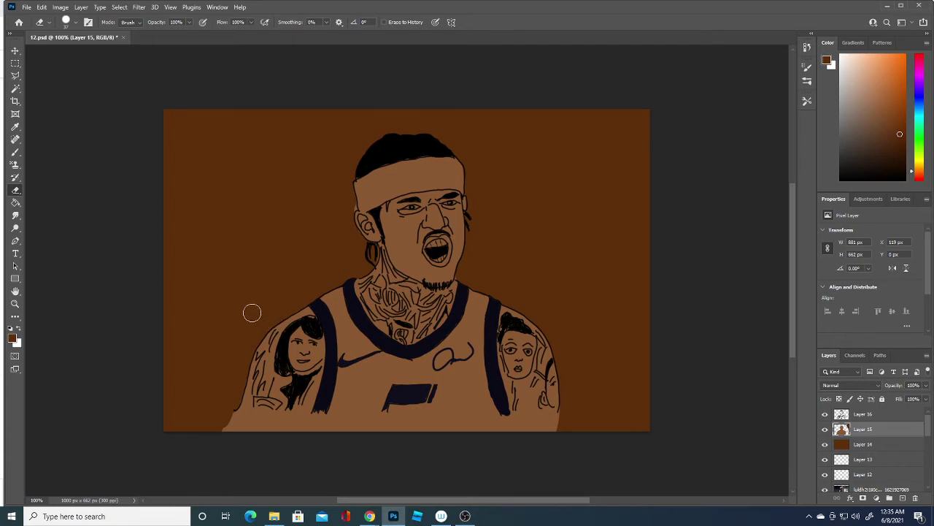
Shrink the eraser to 4 px.
{"action": "left_click", "coordinate": [74, 26]}
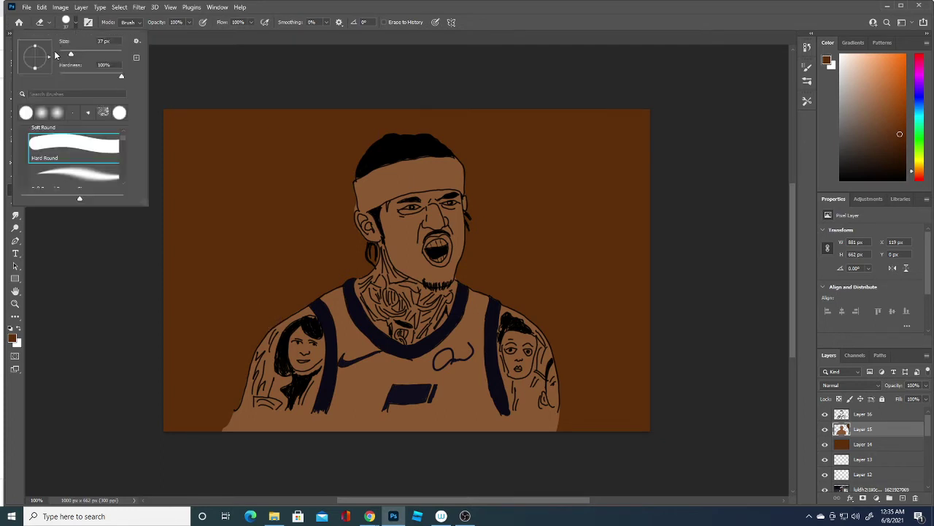
{"action": "left_click_drag", "start_coordinate": [64, 54], "coordinate": [60, 49]}
{"action": "left_click", "coordinate": [349, 202]}
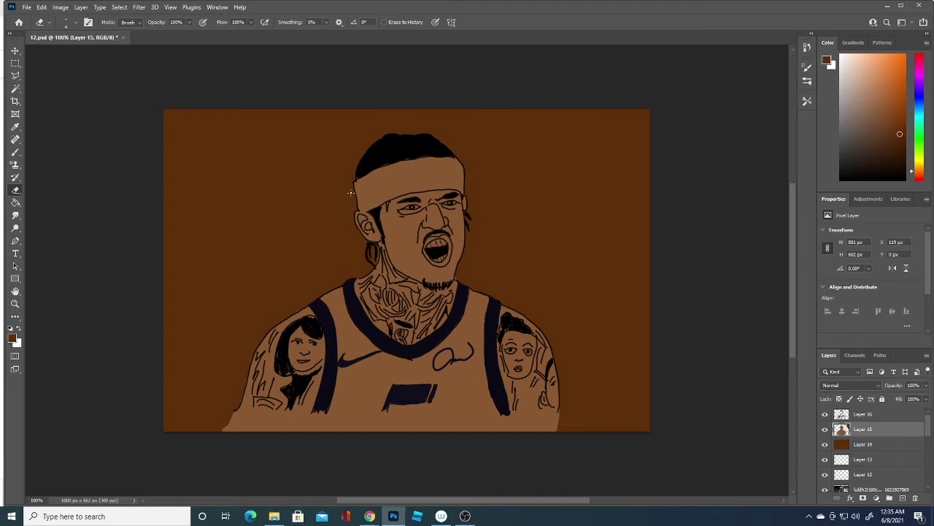
Toggle Layers 14 and 15 against the photo, then add a new layer above Layer 16.
{"action": "left_click", "coordinate": [825, 445]}
{"action": "left_click", "coordinate": [826, 445]}
{"action": "left_click", "coordinate": [825, 445]}
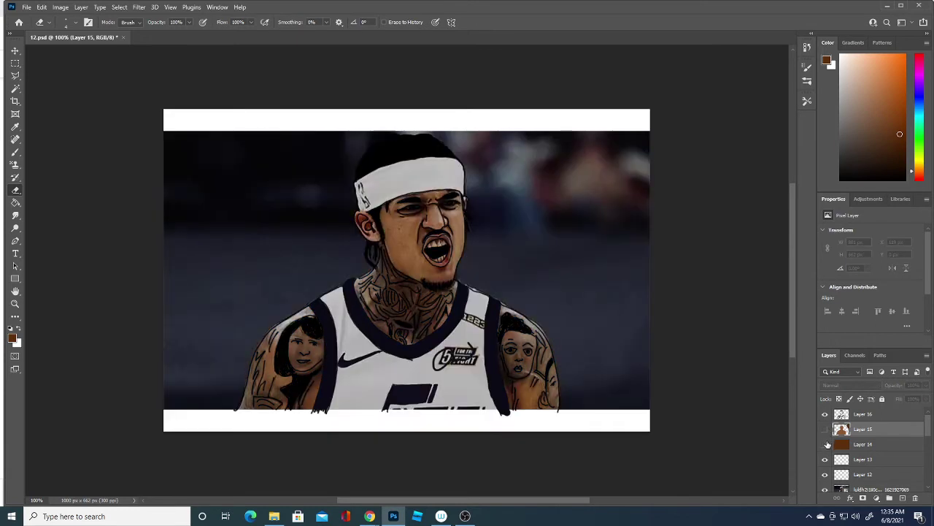
{"action": "left_click", "coordinate": [826, 445]}
{"action": "left_click", "coordinate": [826, 430]}
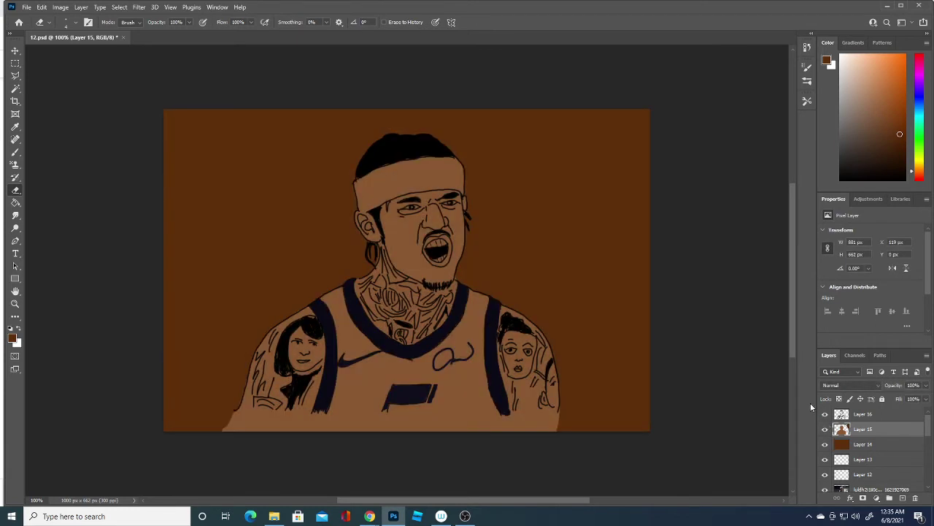
{"action": "left_click", "coordinate": [869, 414]}
{"action": "left_click", "coordinate": [904, 498]}
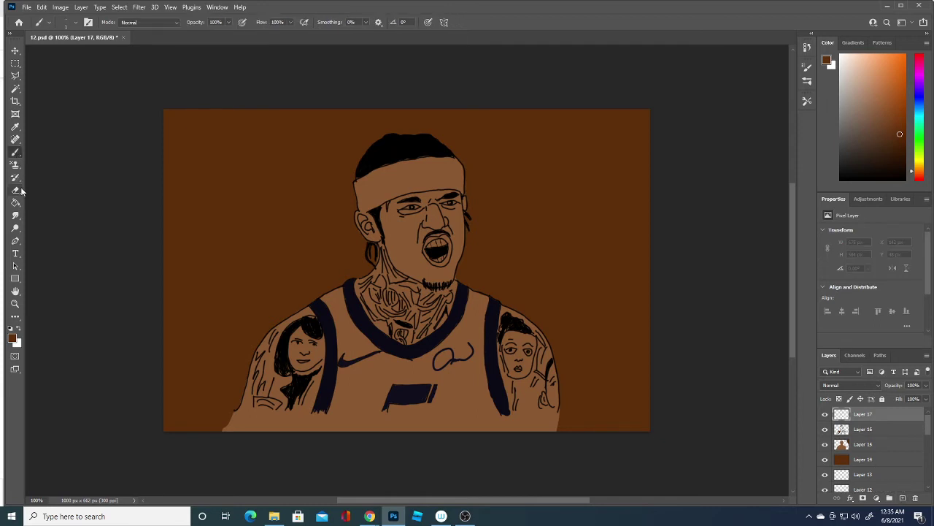
Set the foreground colour to white and brush it over the headband.
{"action": "left_click", "coordinate": [12, 338]}
{"action": "left_click_drag", "start_coordinate": [58, 411], "coordinate": [2, 307]}
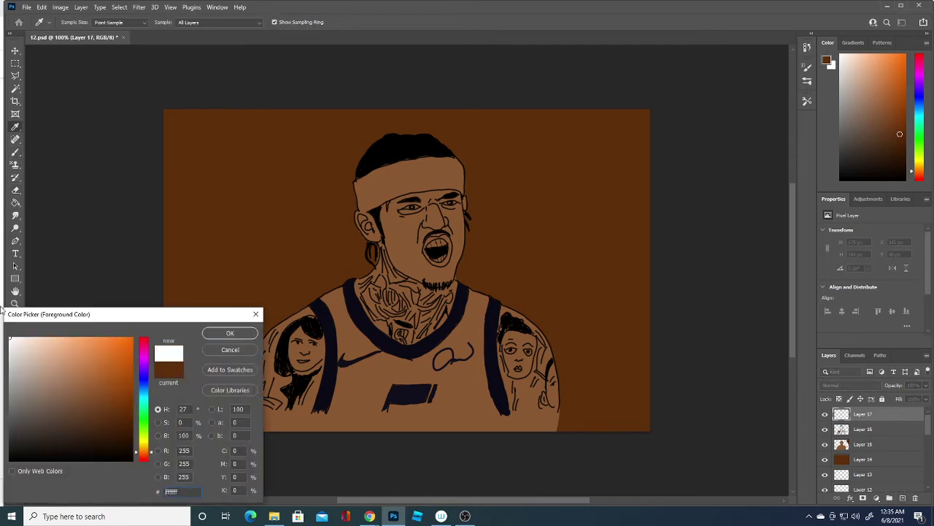
{"action": "left_click", "coordinate": [230, 334]}
{"action": "key", "text": "b"}
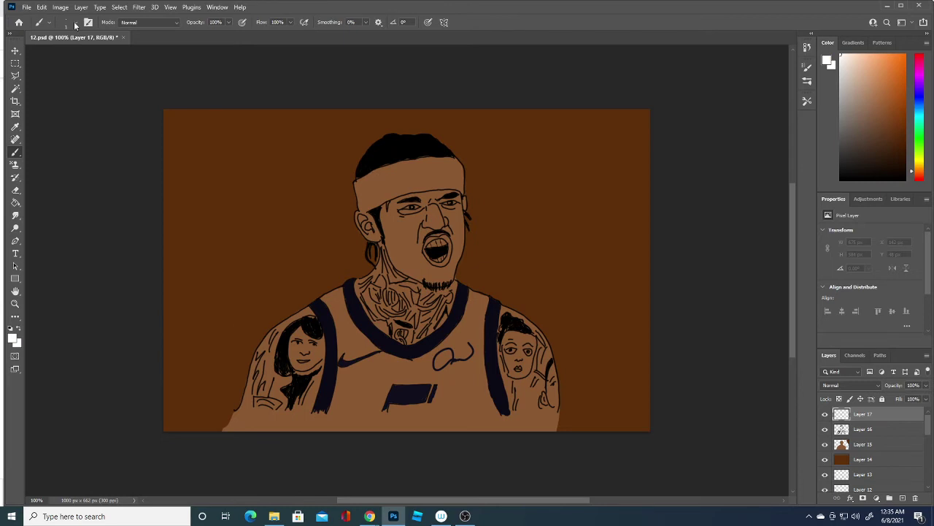
{"action": "left_click", "coordinate": [74, 24]}
{"action": "mouse_move", "coordinate": [398, 188]}
{"action": "left_mouse_down"}
{"action": "mouse_move", "coordinate": [383, 181]}
{"action": "mouse_move", "coordinate": [425, 177]}
{"action": "mouse_move", "coordinate": [370, 186]}
{"action": "mouse_move", "coordinate": [446, 179]}
{"action": "left_mouse_up"}
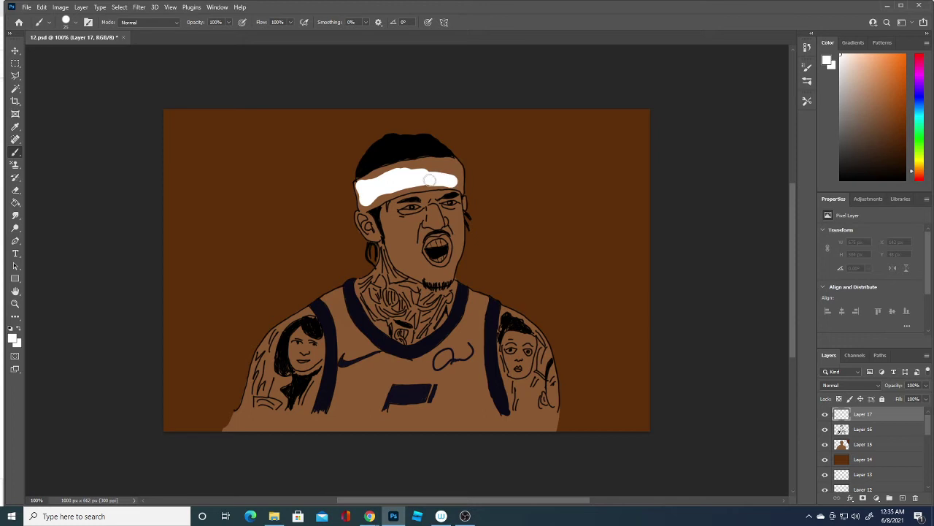
{"action": "left_click_drag", "start_coordinate": [375, 192], "coordinate": [415, 179]}
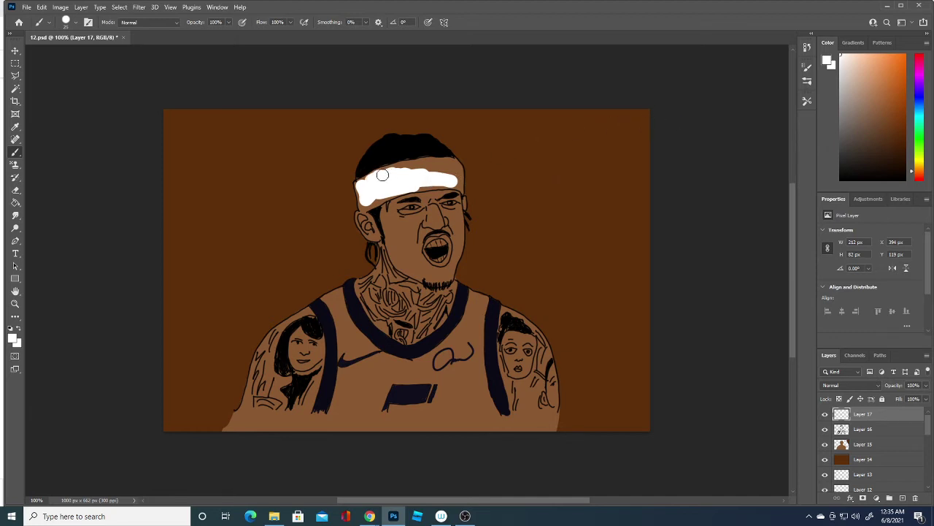
{"action": "mouse_move", "coordinate": [383, 175]}
{"action": "left_mouse_down"}
{"action": "mouse_move", "coordinate": [413, 168]}
{"action": "mouse_move", "coordinate": [372, 182]}
{"action": "left_mouse_up"}
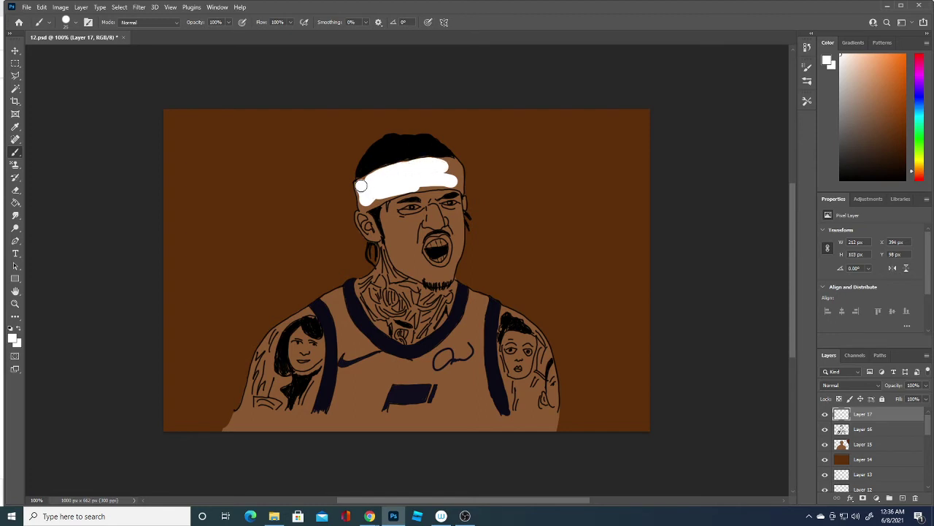
{"action": "mouse_move", "coordinate": [390, 170]}
{"action": "left_mouse_down"}
{"action": "mouse_move", "coordinate": [432, 163]}
{"action": "mouse_move", "coordinate": [458, 173]}
{"action": "mouse_move", "coordinate": [372, 182]}
{"action": "left_mouse_up"}
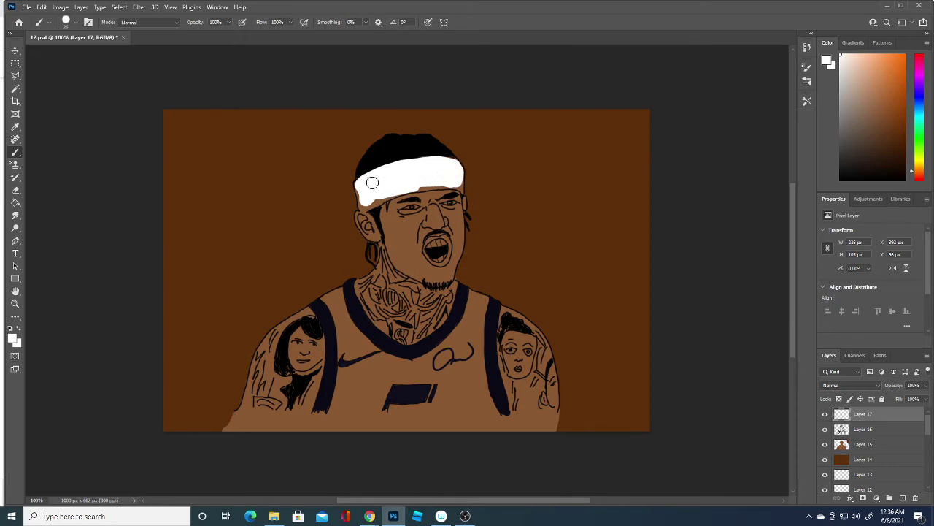
Shrink the brush to 14 px and touch up the headband's lower-left and right edges.
{"action": "left_click", "coordinate": [76, 22]}
{"action": "left_click_drag", "start_coordinate": [72, 54], "coordinate": [68, 54]}
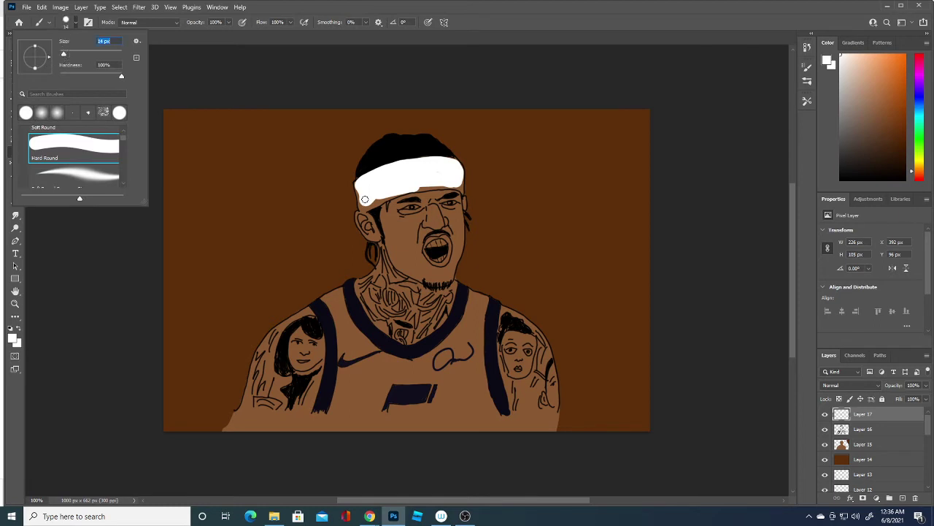
{"action": "left_click", "coordinate": [362, 192]}
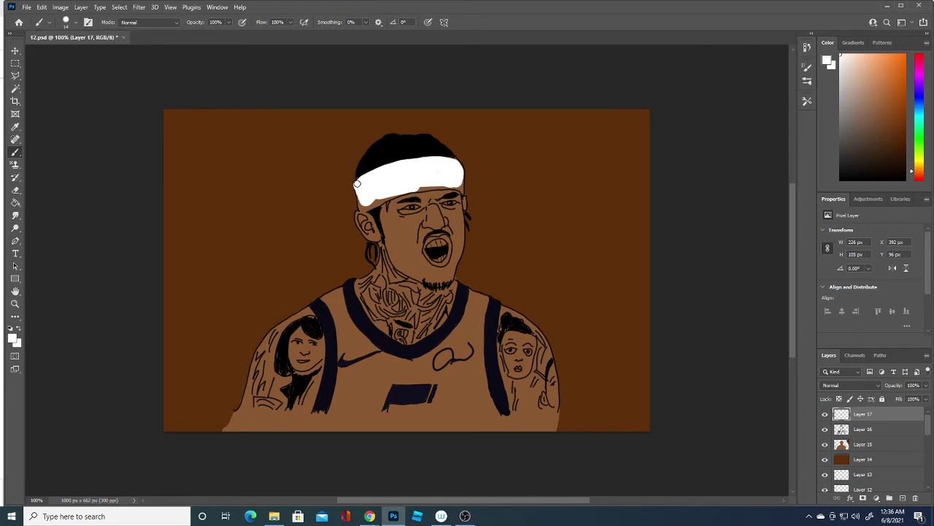
{"action": "left_click_drag", "start_coordinate": [361, 197], "coordinate": [363, 205]}
{"action": "left_click_drag", "start_coordinate": [463, 185], "coordinate": [464, 176]}
Toggle Layer 15 and Layer 14 visibility to compare against the photo, leaving Layer 14 hidden.
{"action": "left_click", "coordinate": [825, 444]}
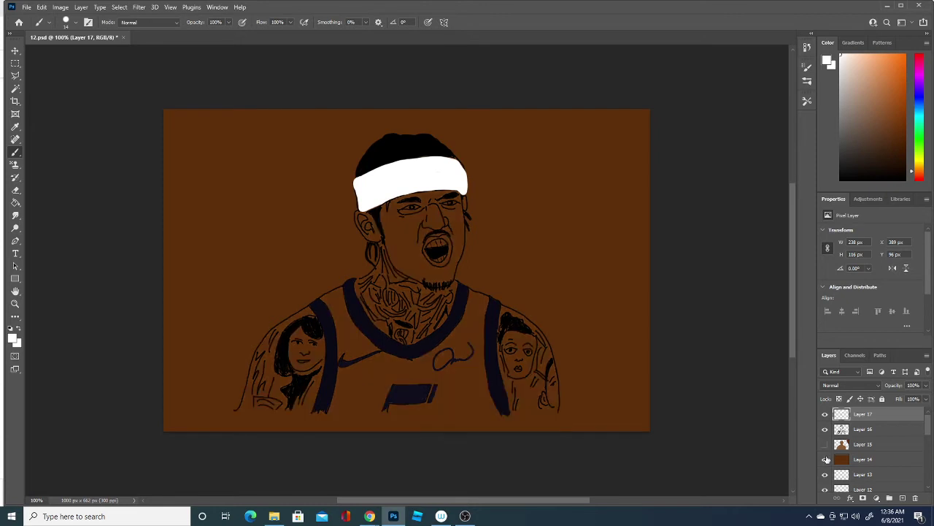
{"action": "left_click", "coordinate": [825, 458]}
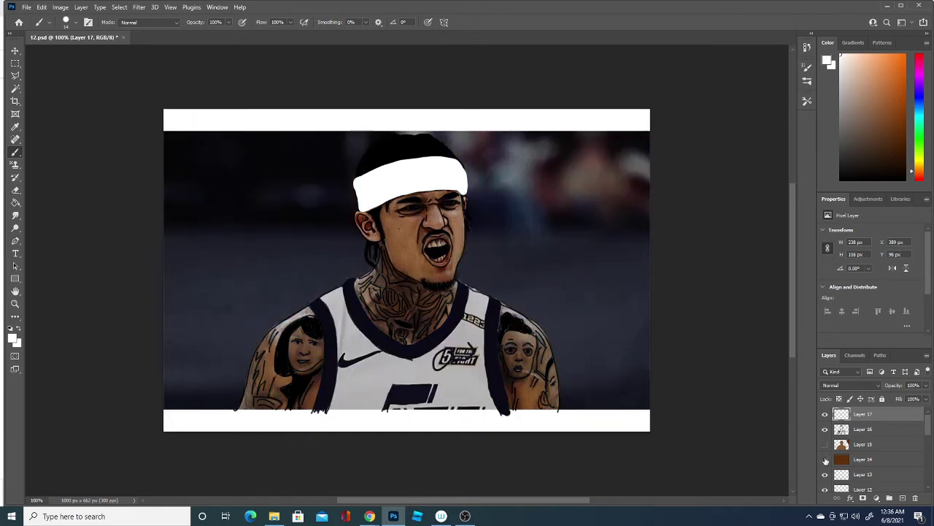
{"action": "left_click", "coordinate": [825, 444]}
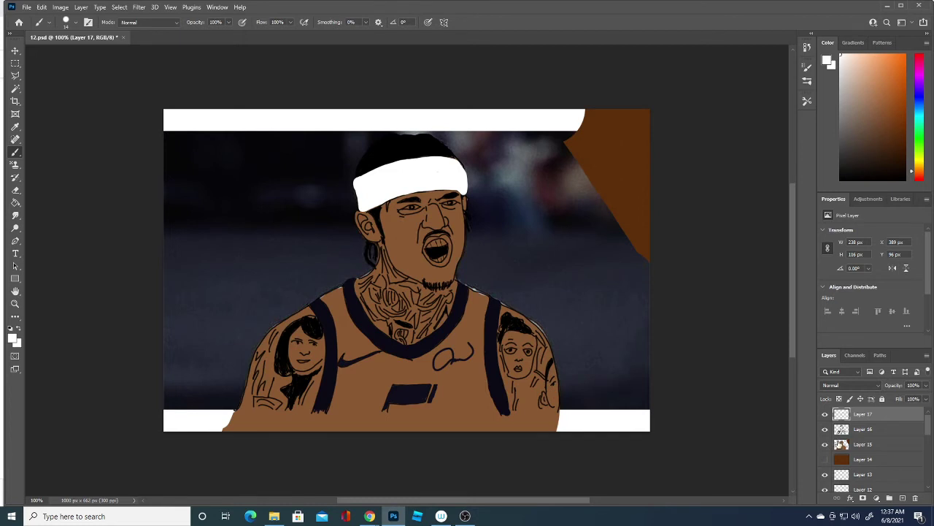
{"action": "left_click", "coordinate": [825, 445]}
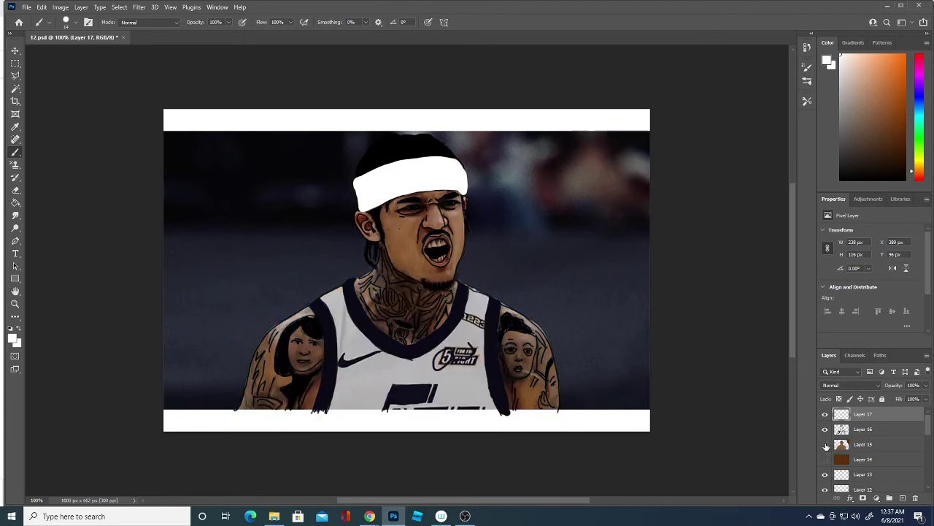
{"action": "left_click", "coordinate": [825, 444]}
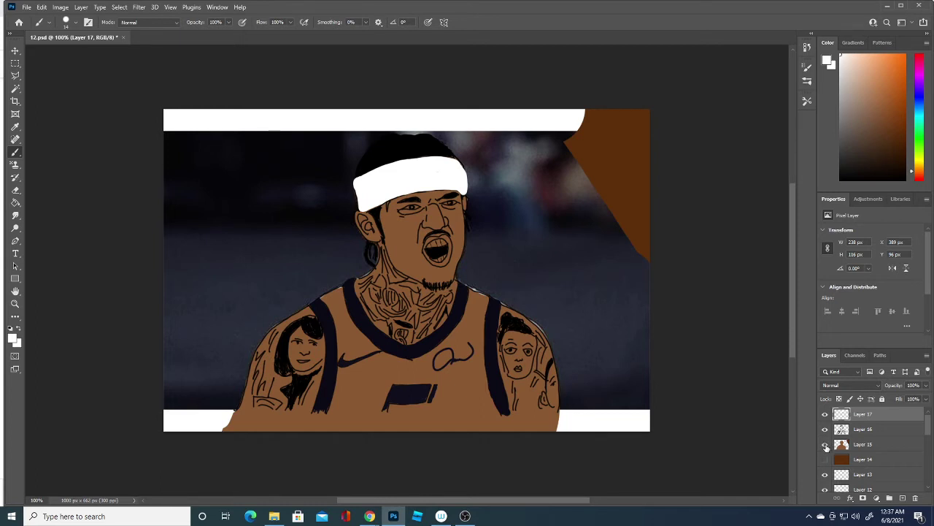
{"action": "left_click", "coordinate": [826, 444]}
On Layer 15, paint the jersey front and left shoulder white.
{"action": "left_click", "coordinate": [861, 444]}
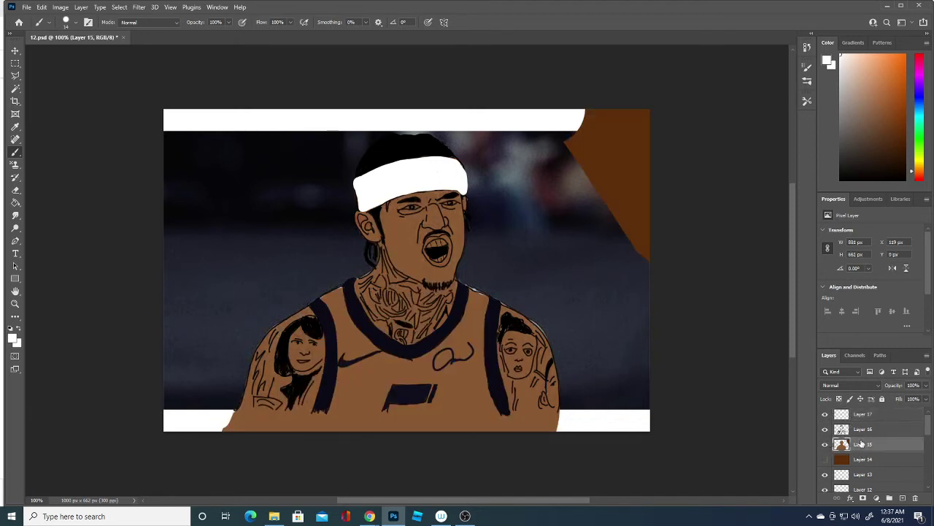
{"action": "left_click_drag", "start_coordinate": [362, 389], "coordinate": [358, 413]}
{"action": "left_click", "coordinate": [13, 336]}
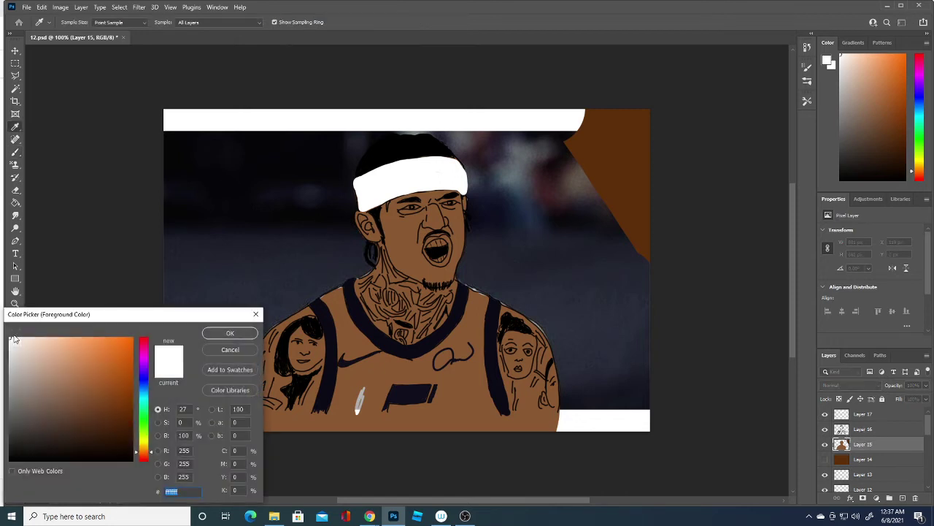
{"action": "left_click", "coordinate": [239, 333]}
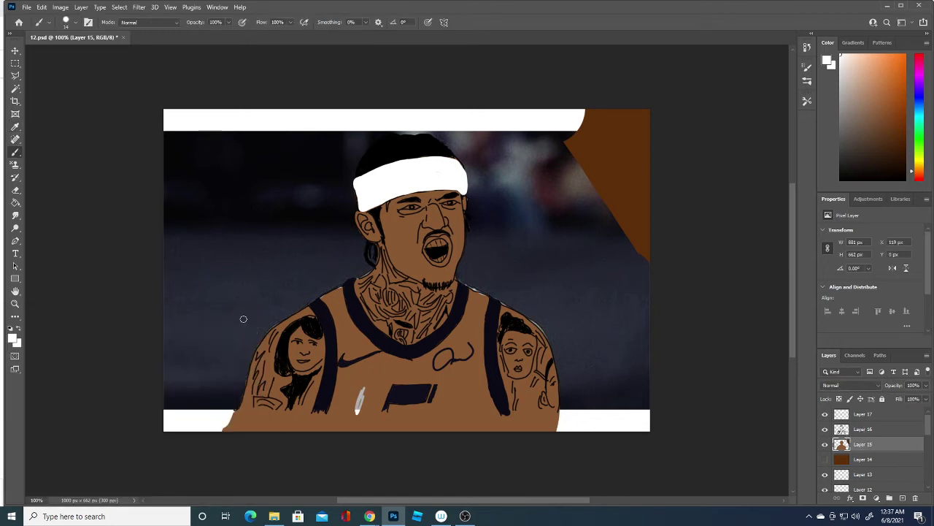
{"action": "mouse_move", "coordinate": [346, 337]}
{"action": "left_mouse_down"}
{"action": "mouse_move", "coordinate": [337, 295]}
{"action": "mouse_move", "coordinate": [355, 338]}
{"action": "mouse_move", "coordinate": [340, 296]}
{"action": "mouse_move", "coordinate": [330, 297]}
{"action": "left_mouse_up"}
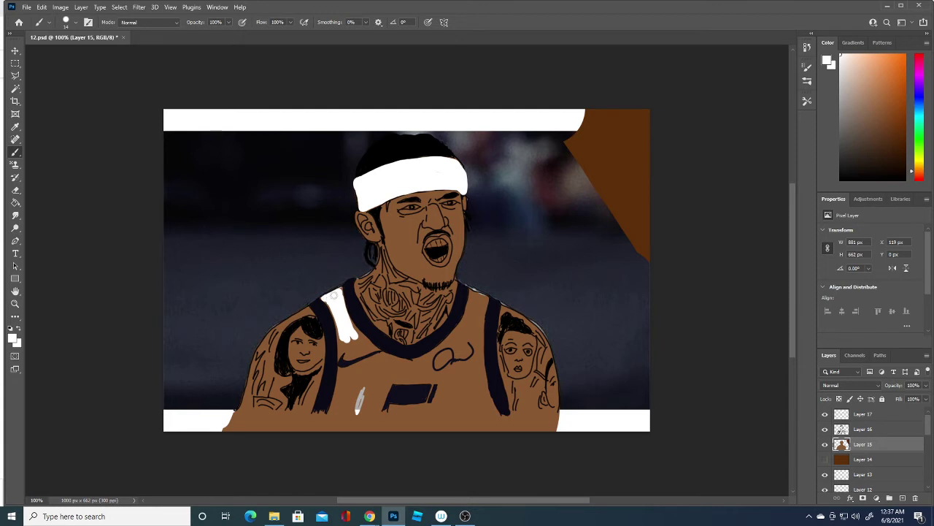
{"action": "mouse_move", "coordinate": [339, 292]}
{"action": "left_mouse_down"}
{"action": "mouse_move", "coordinate": [354, 342]}
{"action": "mouse_move", "coordinate": [346, 317]}
{"action": "mouse_move", "coordinate": [373, 348]}
{"action": "left_mouse_up"}
{"action": "left_click_drag", "start_coordinate": [350, 343], "coordinate": [337, 327]}
{"action": "left_click_drag", "start_coordinate": [323, 299], "coordinate": [337, 293]}
Redo a bad shoulder stroke, then whiten the chest, bottom edge, strap and right collar.
{"action": "key", "text": "ctrl+z"}
{"action": "key", "text": "ctrl+z"}
{"action": "mouse_move", "coordinate": [343, 330]}
{"action": "left_mouse_down"}
{"action": "mouse_move", "coordinate": [341, 398]}
{"action": "mouse_move", "coordinate": [354, 415]}
{"action": "mouse_move", "coordinate": [370, 411]}
{"action": "mouse_move", "coordinate": [372, 391]}
{"action": "mouse_move", "coordinate": [398, 410]}
{"action": "mouse_move", "coordinate": [359, 352]}
{"action": "mouse_move", "coordinate": [358, 364]}
{"action": "mouse_move", "coordinate": [343, 321]}
{"action": "mouse_move", "coordinate": [349, 361]}
{"action": "mouse_move", "coordinate": [347, 317]}
{"action": "mouse_move", "coordinate": [374, 368]}
{"action": "mouse_move", "coordinate": [371, 340]}
{"action": "left_mouse_up"}
{"action": "left_click_drag", "start_coordinate": [403, 384], "coordinate": [458, 332]}
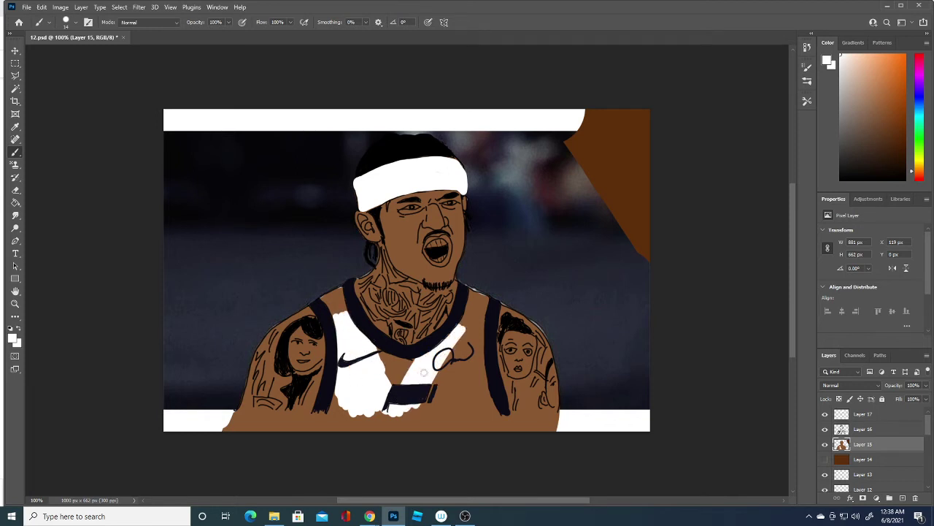
{"action": "mouse_move", "coordinate": [424, 359]}
{"action": "left_mouse_down"}
{"action": "mouse_move", "coordinate": [400, 372]}
{"action": "mouse_move", "coordinate": [378, 351]}
{"action": "left_mouse_up"}
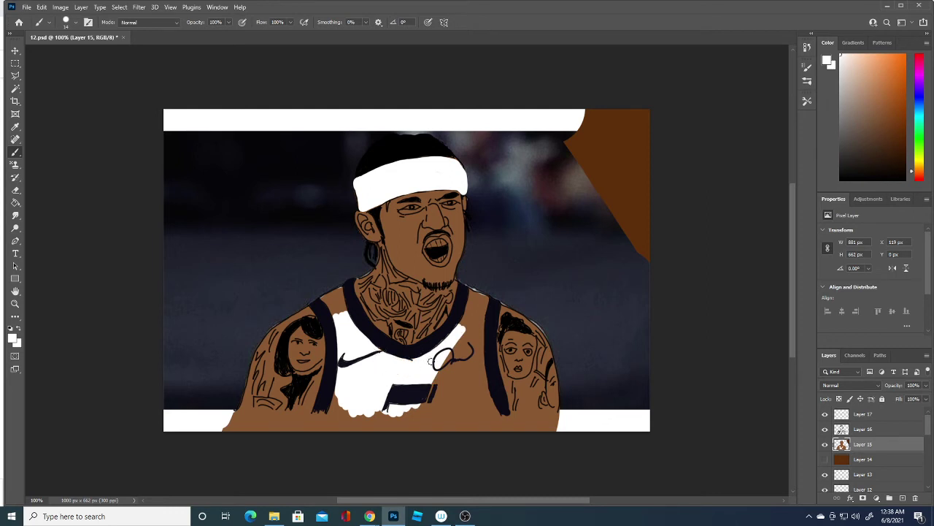
{"action": "mouse_move", "coordinate": [446, 348]}
{"action": "left_mouse_down"}
{"action": "mouse_move", "coordinate": [463, 325]}
{"action": "mouse_move", "coordinate": [429, 394]}
{"action": "mouse_move", "coordinate": [453, 391]}
{"action": "mouse_move", "coordinate": [430, 401]}
{"action": "mouse_move", "coordinate": [471, 390]}
{"action": "mouse_move", "coordinate": [487, 401]}
{"action": "mouse_move", "coordinate": [464, 318]}
{"action": "mouse_move", "coordinate": [473, 301]}
{"action": "mouse_move", "coordinate": [485, 378]}
{"action": "mouse_move", "coordinate": [475, 370]}
{"action": "mouse_move", "coordinate": [492, 406]}
{"action": "mouse_move", "coordinate": [476, 374]}
{"action": "left_mouse_up"}
{"action": "mouse_move", "coordinate": [377, 411]}
{"action": "left_mouse_down"}
{"action": "mouse_move", "coordinate": [444, 418]}
{"action": "mouse_move", "coordinate": [340, 427]}
{"action": "mouse_move", "coordinate": [333, 398]}
{"action": "mouse_move", "coordinate": [325, 431]}
{"action": "mouse_move", "coordinate": [426, 426]}
{"action": "mouse_move", "coordinate": [386, 410]}
{"action": "mouse_move", "coordinate": [412, 427]}
{"action": "mouse_move", "coordinate": [444, 415]}
{"action": "mouse_move", "coordinate": [489, 431]}
{"action": "mouse_move", "coordinate": [437, 431]}
{"action": "mouse_move", "coordinate": [497, 418]}
{"action": "left_mouse_up"}
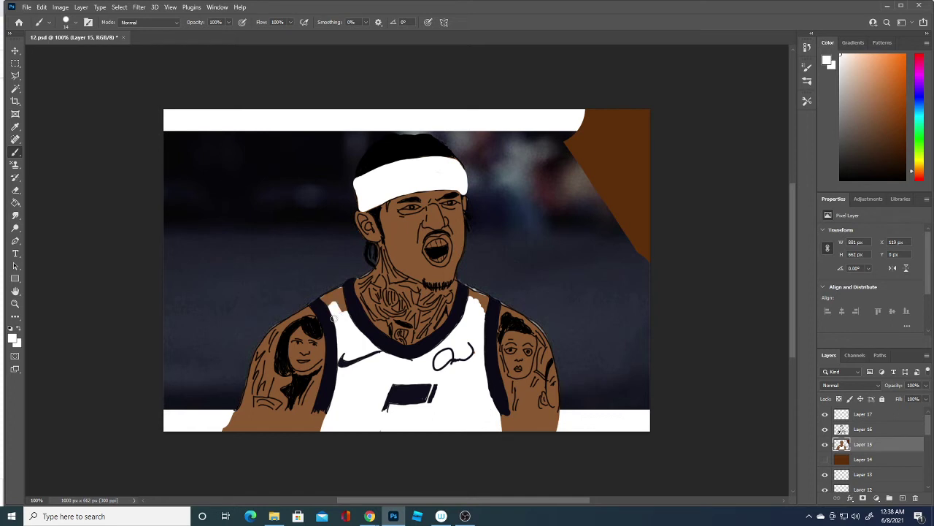
{"action": "mouse_move", "coordinate": [326, 293]}
{"action": "left_mouse_down"}
{"action": "mouse_move", "coordinate": [328, 303]}
{"action": "mouse_move", "coordinate": [340, 292]}
{"action": "mouse_move", "coordinate": [343, 314]}
{"action": "left_mouse_up"}
{"action": "mouse_move", "coordinate": [474, 295]}
{"action": "left_mouse_down"}
{"action": "mouse_move", "coordinate": [487, 301]}
{"action": "mouse_move", "coordinate": [484, 318]}
{"action": "left_mouse_up"}
Sample dark brown from the photo's mouth and shrink the brush to 3 px.
{"action": "left_click", "coordinate": [825, 444]}
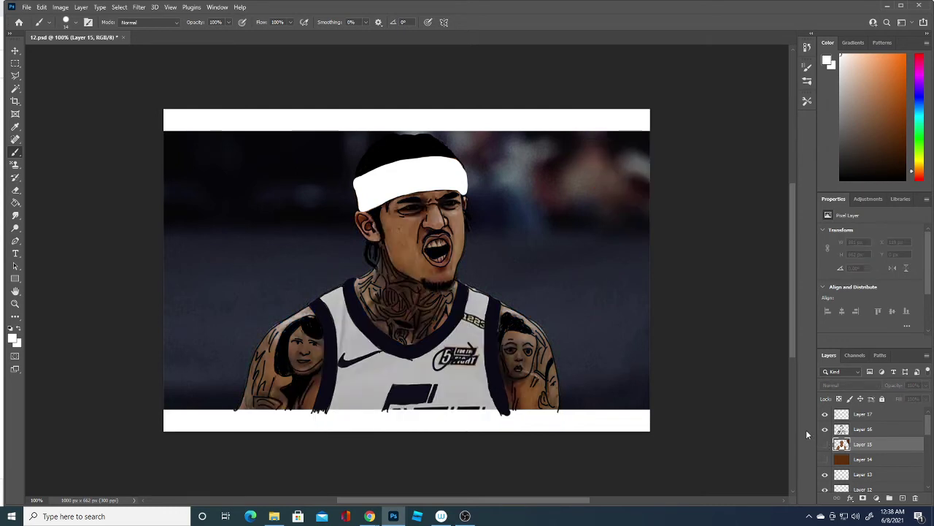
{"action": "left_click", "coordinate": [13, 337]}
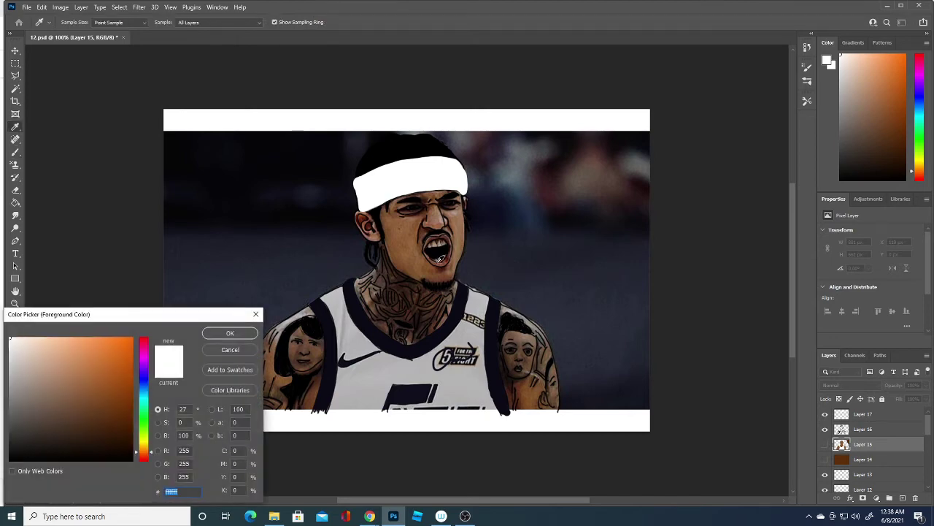
{"action": "left_click", "coordinate": [435, 253]}
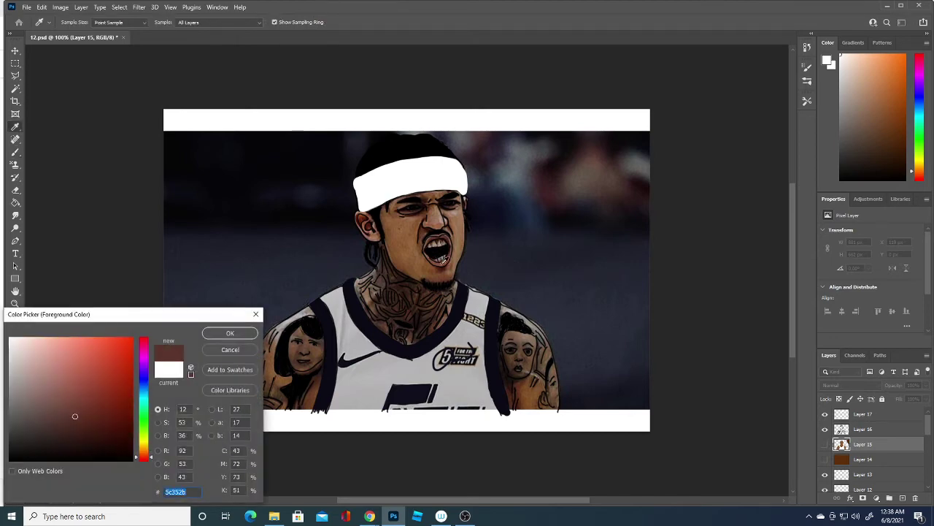
{"action": "left_click", "coordinate": [250, 334]}
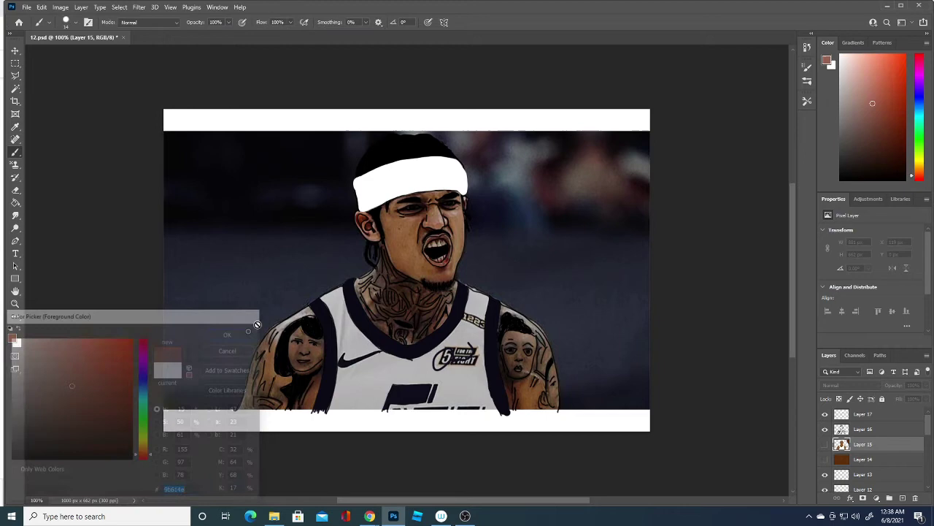
{"action": "left_click", "coordinate": [824, 443]}
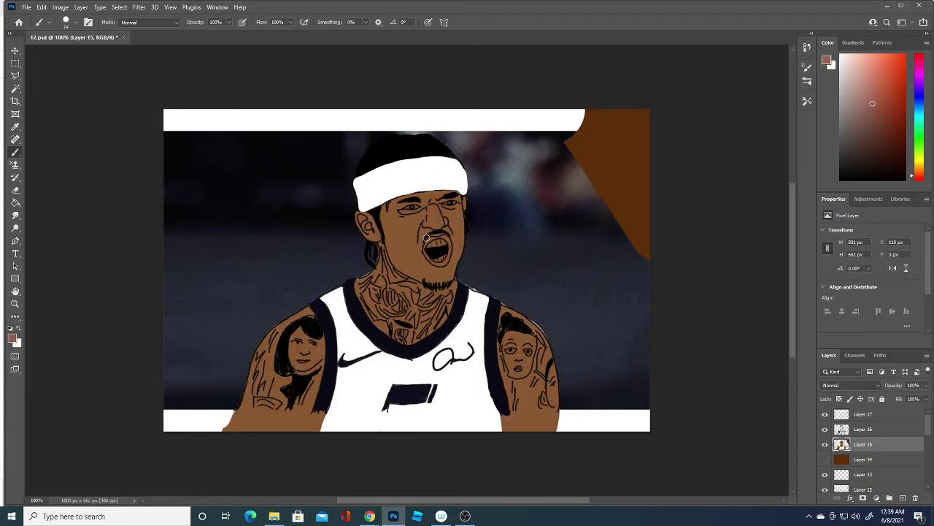
{"action": "left_click", "coordinate": [75, 23]}
{"action": "left_click", "coordinate": [62, 53]}
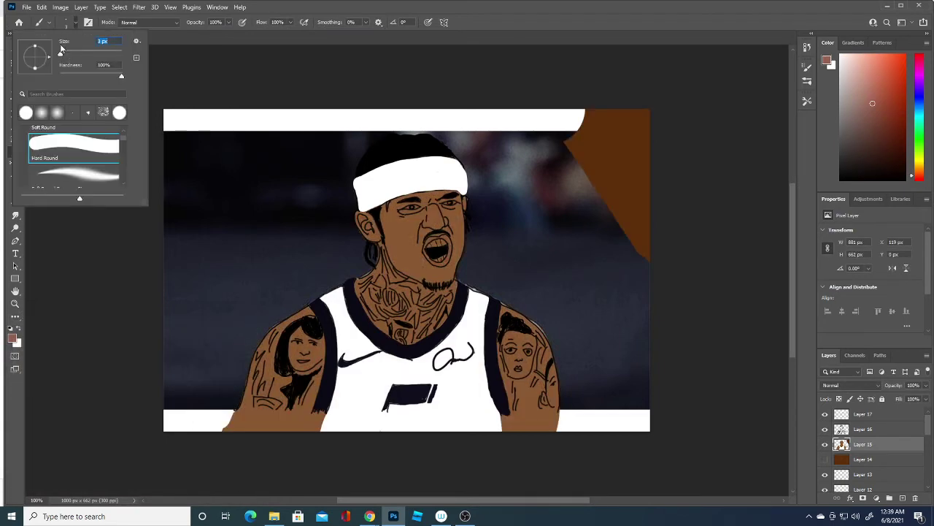
{"action": "left_click", "coordinate": [424, 246]}
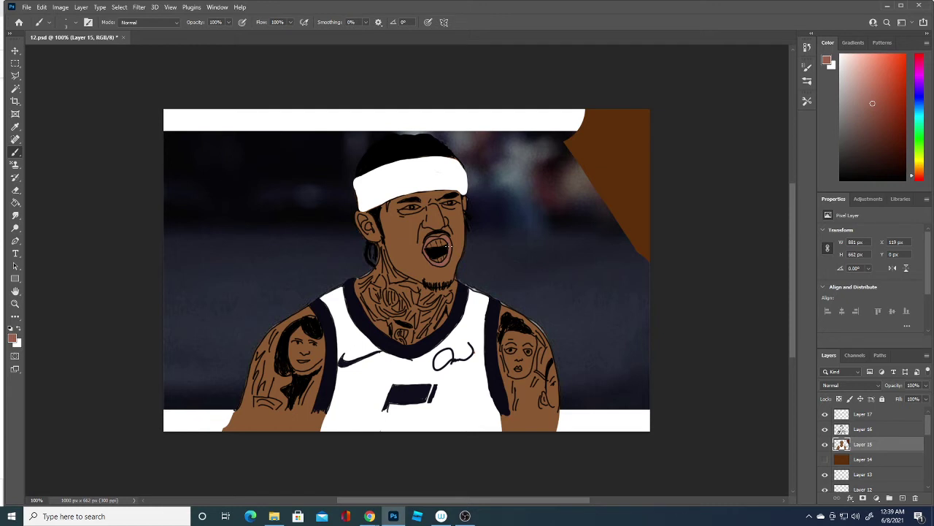
Set the foreground colour to #ffffff.
{"action": "left_click", "coordinate": [13, 337]}
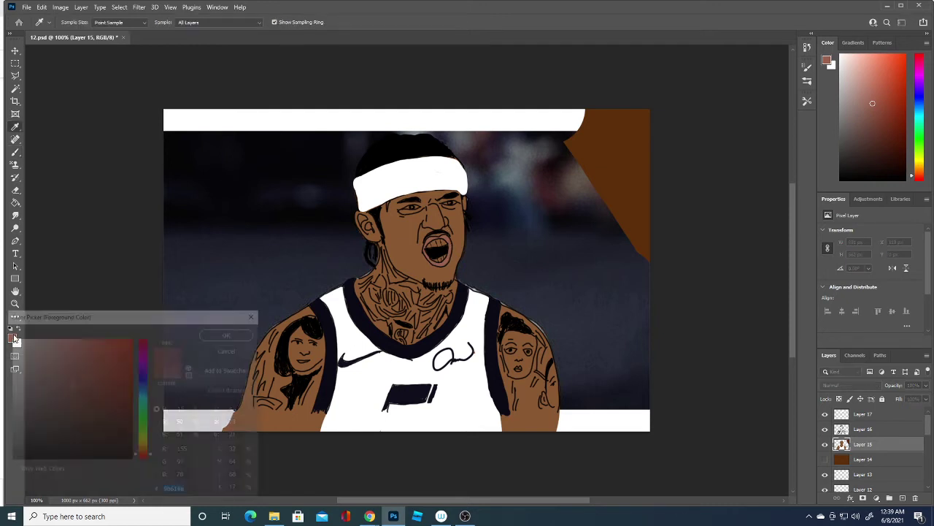
{"action": "left_click", "coordinate": [828, 447]}
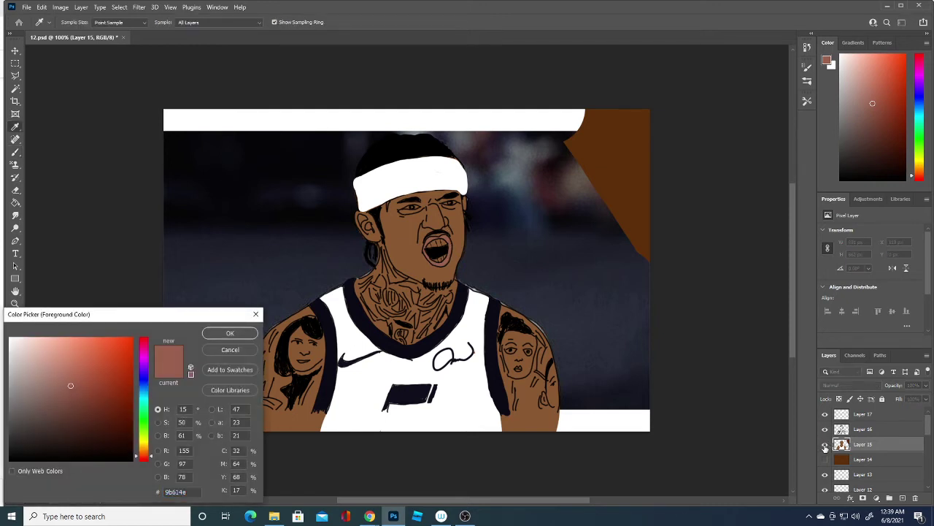
{"action": "type", "text": "ffffff"}
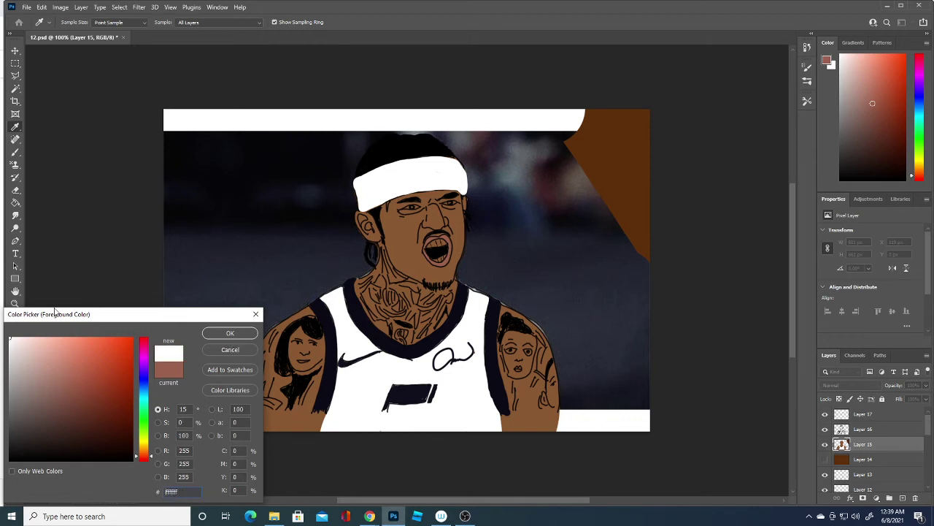
{"action": "left_click", "coordinate": [245, 333]}
{"action": "left_click", "coordinate": [826, 444]}
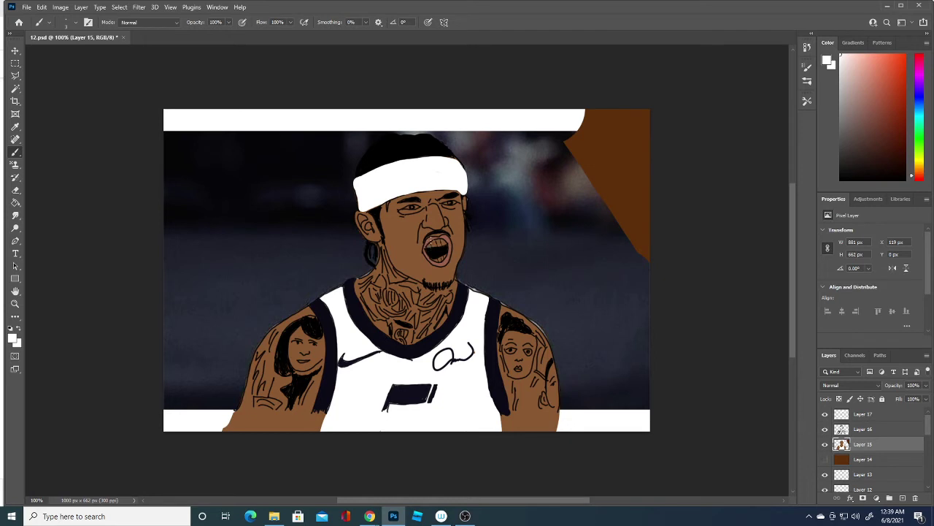
Sample the teeth colour from the photo and add a new empty Layer 18.
{"action": "left_click", "coordinate": [826, 444]}
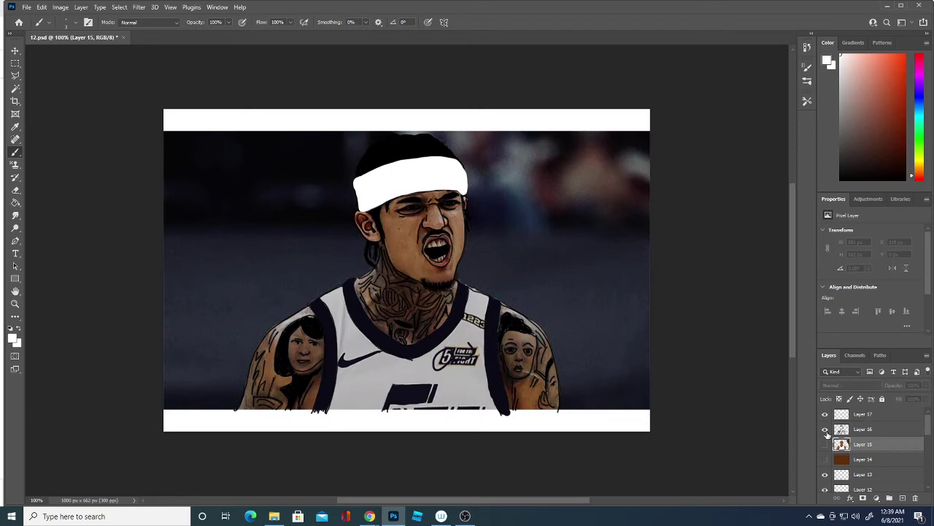
{"action": "left_click", "coordinate": [15, 338]}
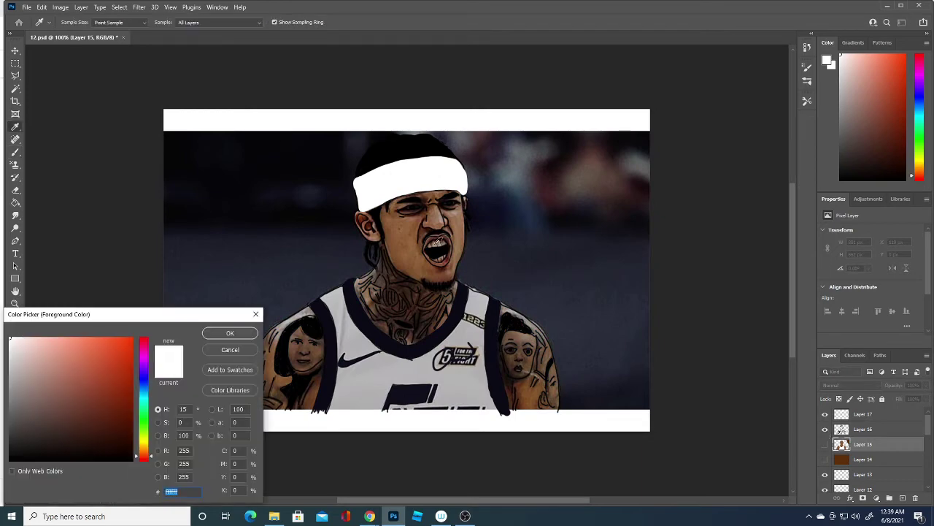
{"action": "left_click", "coordinate": [436, 242]}
{"action": "left_click", "coordinate": [230, 332]}
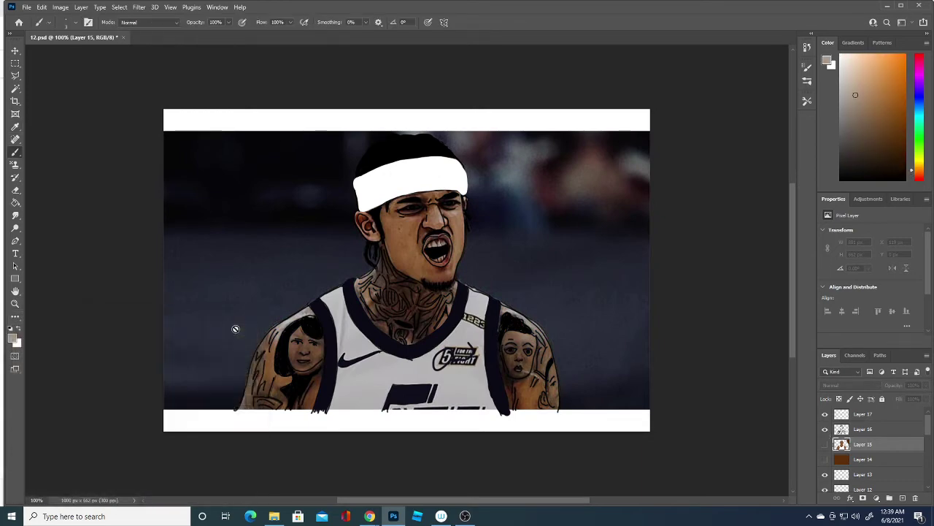
{"action": "left_click", "coordinate": [825, 444]}
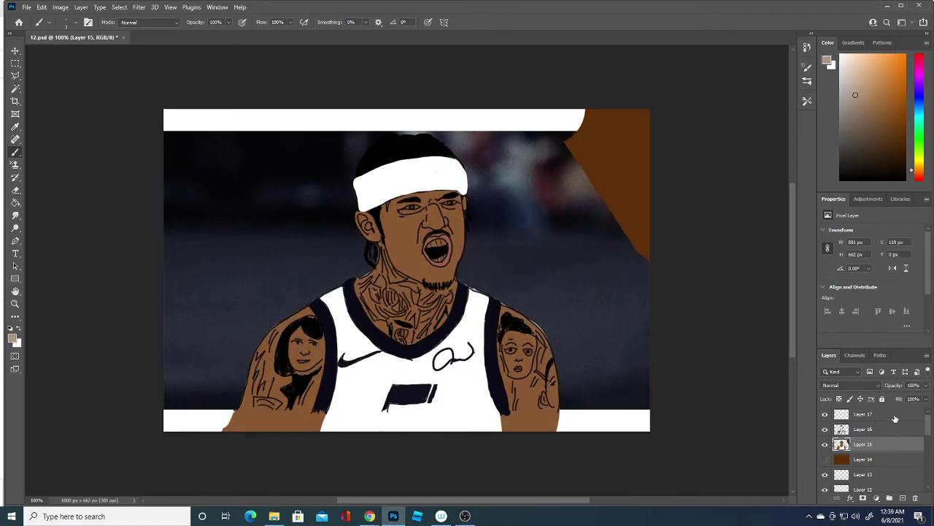
{"action": "left_click", "coordinate": [902, 498]}
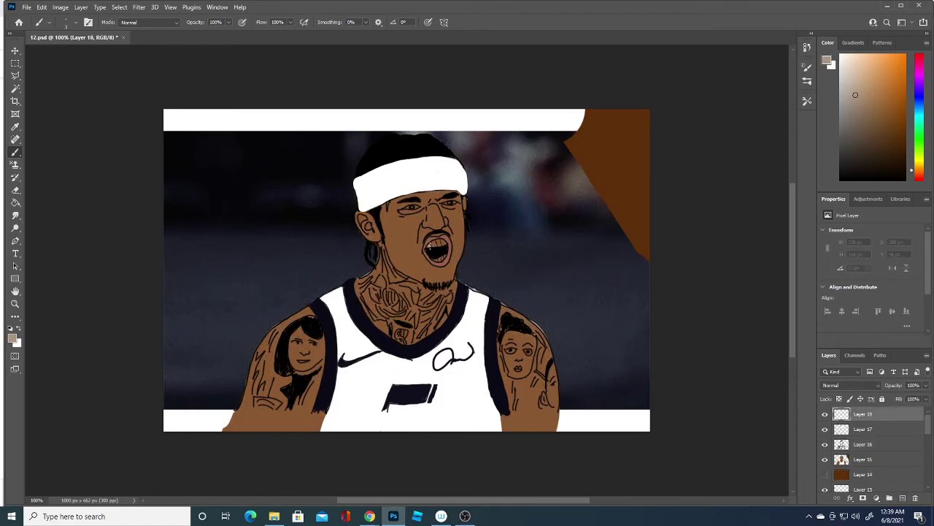
Paint the upper teeth inside the mouth with the sampled pale tan.
{"action": "left_click", "coordinate": [431, 246]}
{"action": "left_click_drag", "start_coordinate": [436, 244], "coordinate": [435, 243]}
{"action": "key", "text": "ctrl+z"}
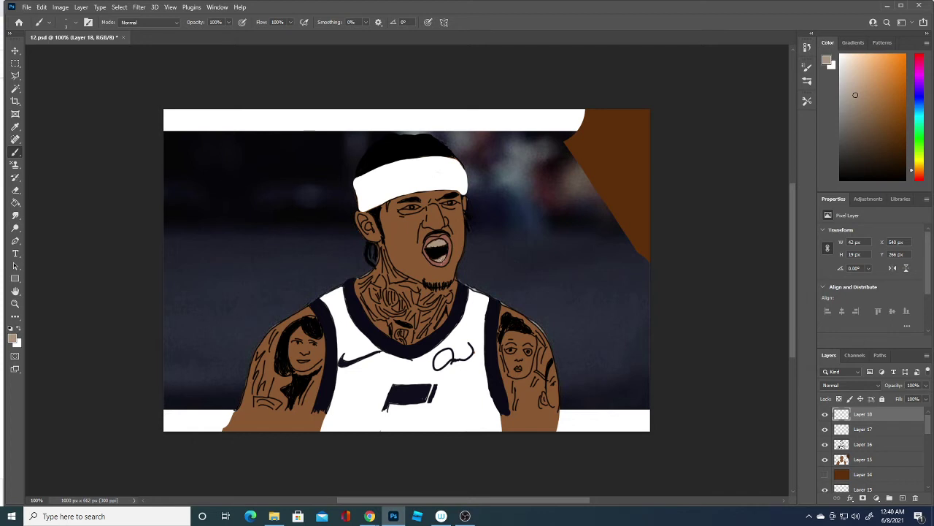
{"action": "left_click_drag", "start_coordinate": [441, 258], "coordinate": [443, 238]}
Dab white highlights into the eyes, undoing the last stray dab.
{"action": "left_click", "coordinate": [14, 333]}
{"action": "left_click", "coordinate": [226, 335]}
{"action": "left_click_drag", "start_coordinate": [409, 208], "coordinate": [413, 207]}
{"action": "left_click", "coordinate": [438, 201]}
{"action": "left_click", "coordinate": [447, 203]}
{"action": "left_click", "coordinate": [454, 202]}
{"action": "key", "text": "ctrl+z"}
Zoom in on the face and paint white highlights on the right and left eyes.
{"action": "key", "text": "ctrl+plus"}
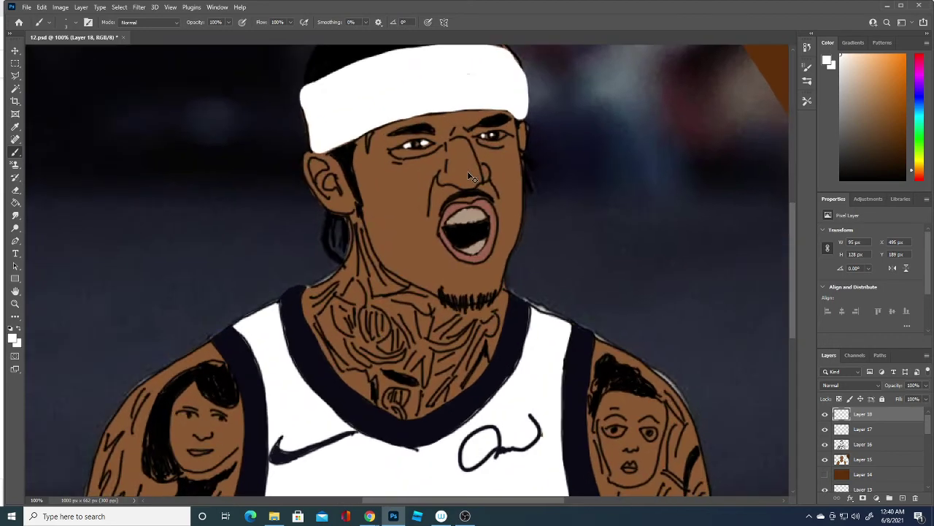
{"action": "key", "text": "ctrl+plus"}
{"action": "left_click_drag", "start_coordinate": [790, 252], "coordinate": [787, 205]}
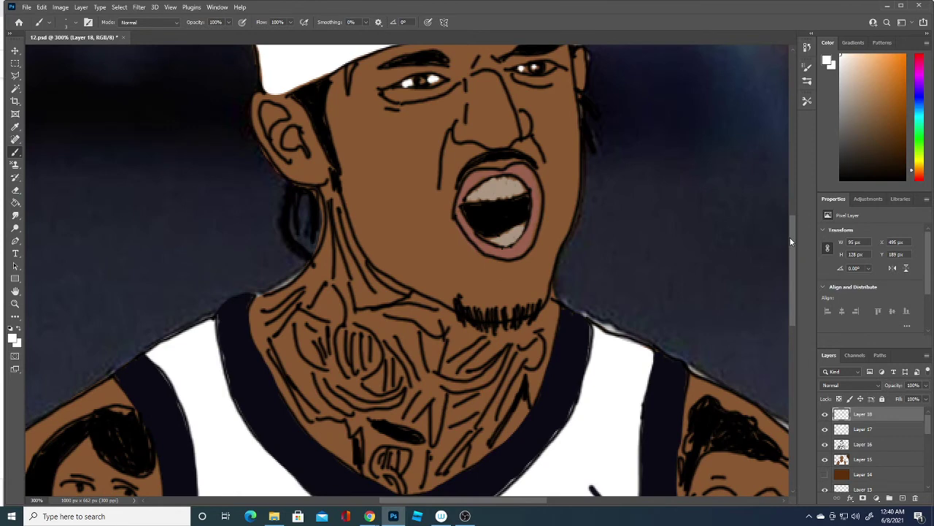
{"action": "left_click", "coordinate": [523, 233]}
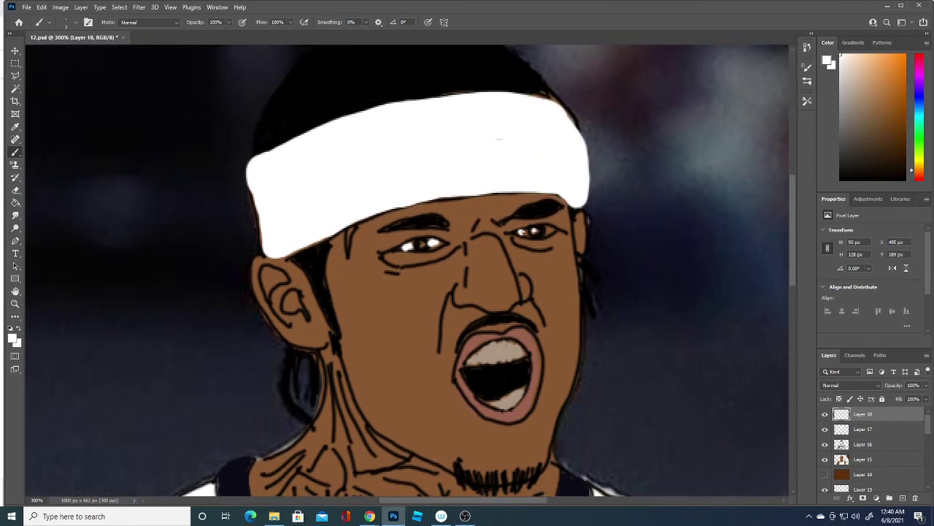
{"action": "left_click", "coordinate": [523, 232]}
{"action": "mouse_move", "coordinate": [542, 230]}
{"action": "left_mouse_down"}
{"action": "mouse_move", "coordinate": [551, 231]}
{"action": "mouse_move", "coordinate": [542, 232]}
{"action": "left_mouse_up"}
{"action": "left_click_drag", "start_coordinate": [408, 249], "coordinate": [432, 245]}
Set the foreground colour to black and the brush size to 1 px.
{"action": "left_click", "coordinate": [12, 337]}
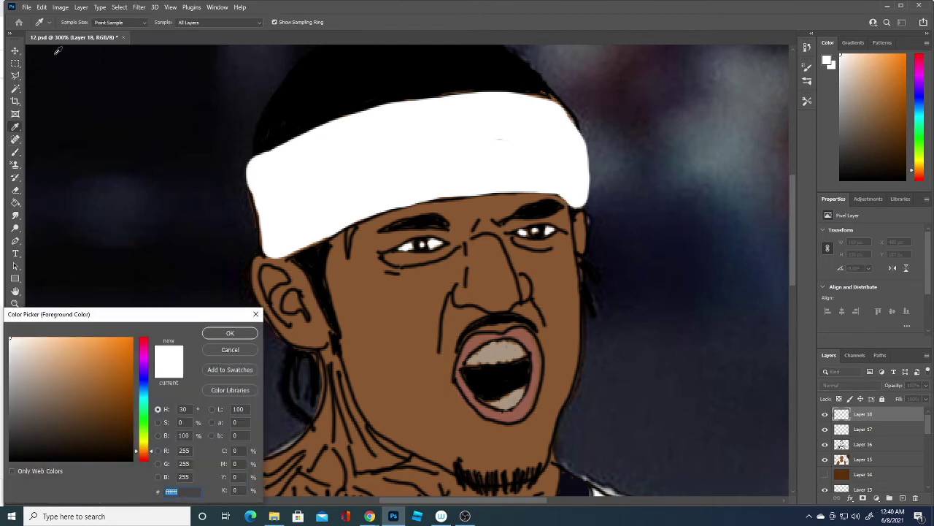
{"action": "left_click", "coordinate": [17, 449]}
{"action": "left_click", "coordinate": [228, 332]}
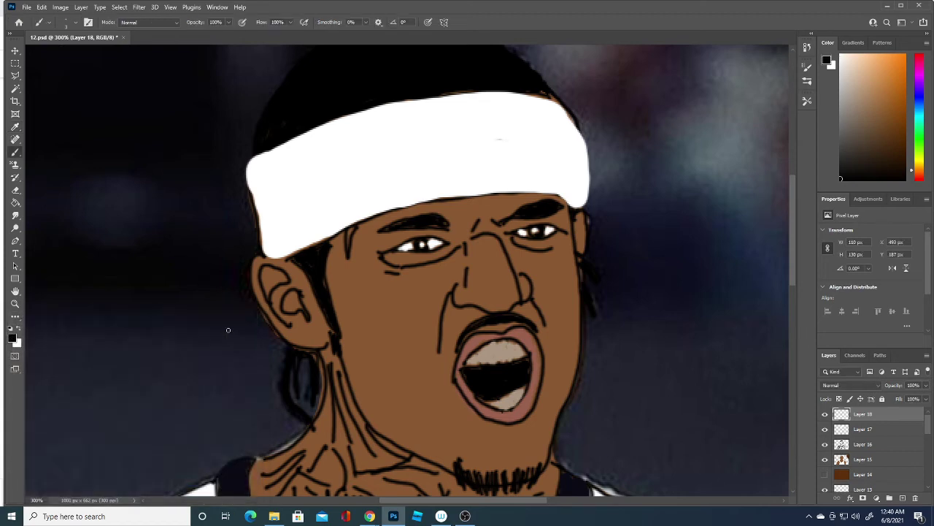
{"action": "left_click", "coordinate": [49, 22]}
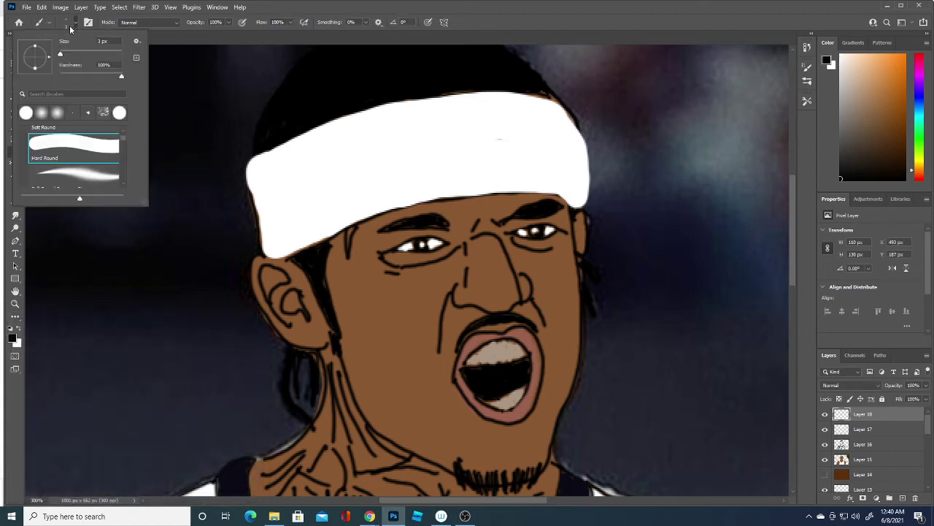
{"action": "left_click_drag", "start_coordinate": [61, 54], "coordinate": [53, 53]}
{"action": "left_click", "coordinate": [481, 355]}
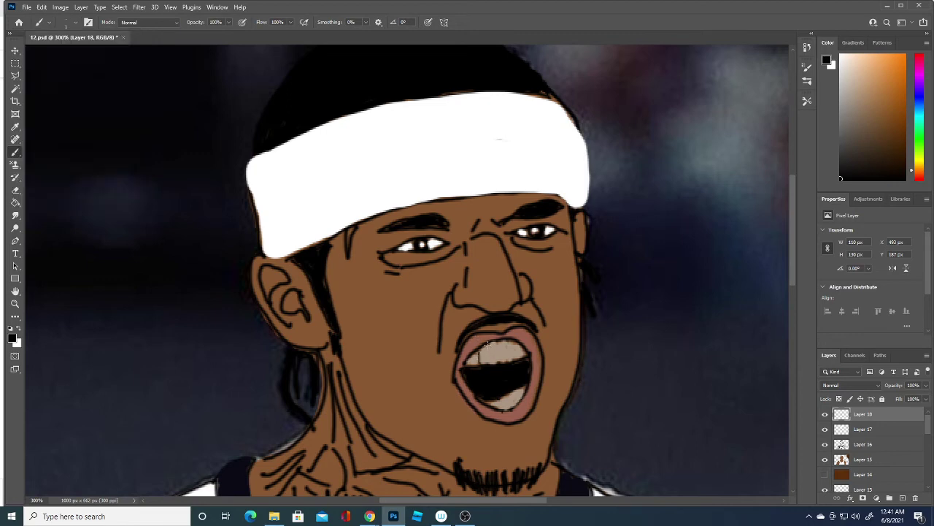
Draw thin black lines between the upper and lower teeth and touch up the eye outlines.
{"action": "mouse_move", "coordinate": [487, 348]}
{"action": "left_mouse_down"}
{"action": "mouse_move", "coordinate": [492, 362]}
{"action": "mouse_move", "coordinate": [510, 363]}
{"action": "left_mouse_up"}
{"action": "left_click_drag", "start_coordinate": [500, 396], "coordinate": [515, 411]}
{"action": "left_click_drag", "start_coordinate": [507, 398], "coordinate": [505, 409]}
{"action": "mouse_move", "coordinate": [516, 397]}
{"action": "left_mouse_down"}
{"action": "mouse_move", "coordinate": [517, 405]}
{"action": "mouse_move", "coordinate": [505, 401]}
{"action": "left_mouse_up"}
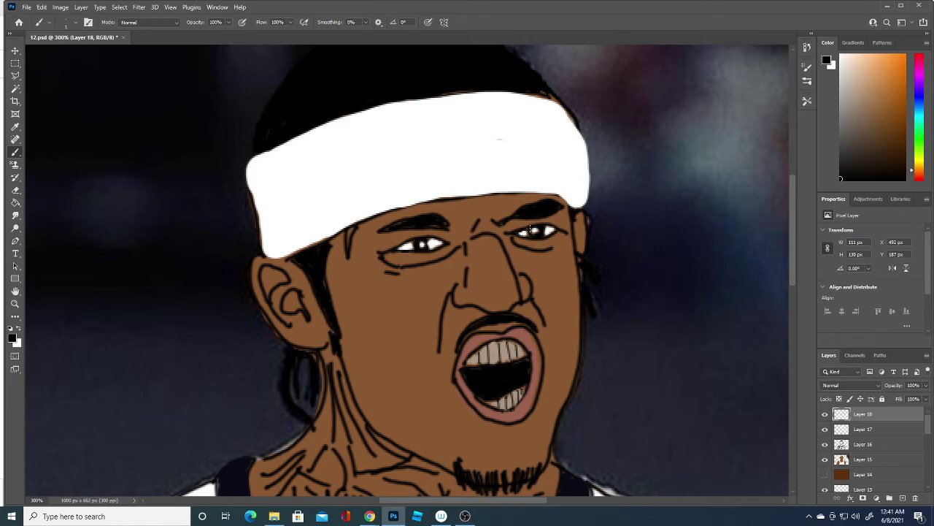
{"action": "left_click_drag", "start_coordinate": [398, 246], "coordinate": [394, 246]}
{"action": "left_click_drag", "start_coordinate": [521, 230], "coordinate": [558, 227]}
Zoom back out and show the brown background Layer 14.
{"action": "key", "text": "ctrl+minus"}
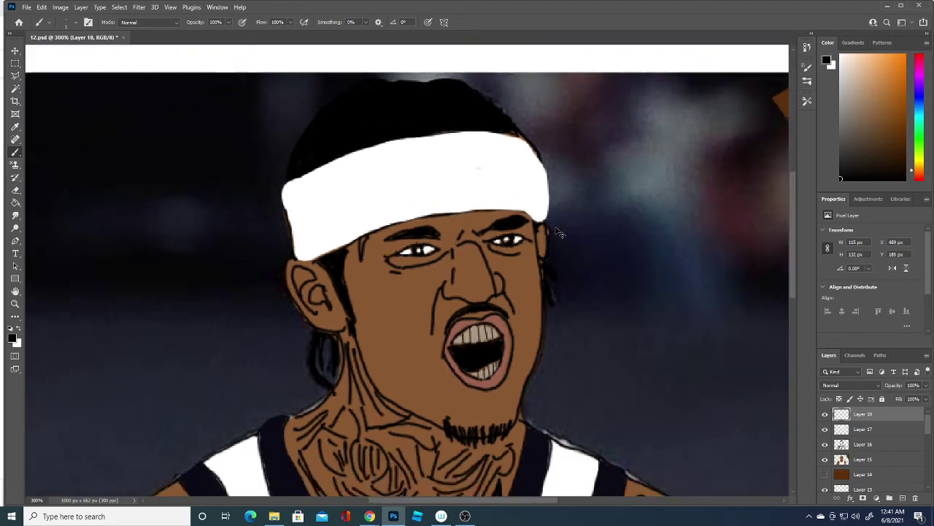
{"action": "key", "text": "ctrl+minus"}
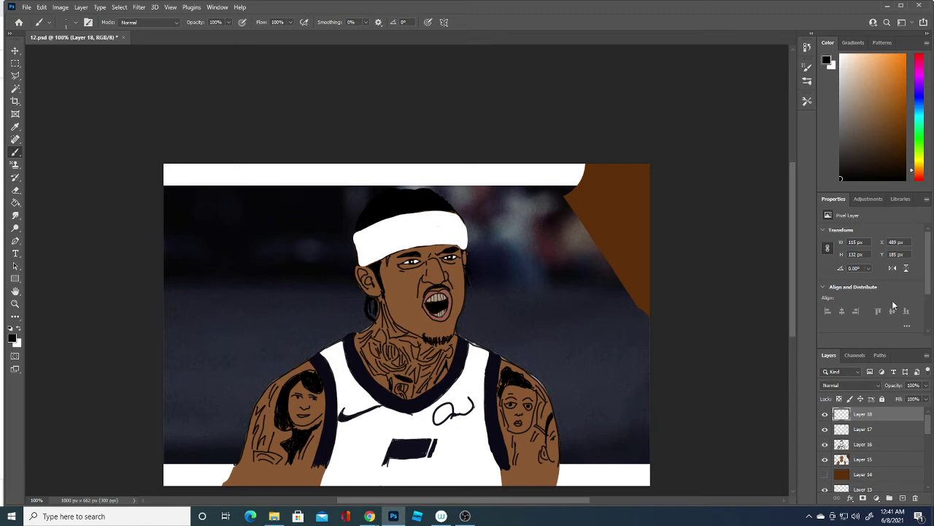
{"action": "left_click", "coordinate": [825, 474]}
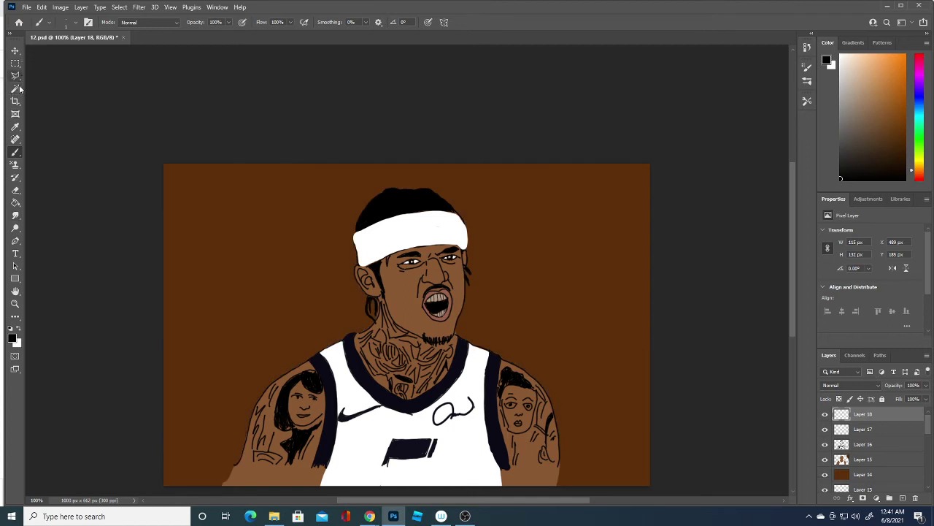
Draw a placeholder frame over the figure, turning Layer 18 into a frame layer.
{"action": "left_click", "coordinate": [18, 117]}
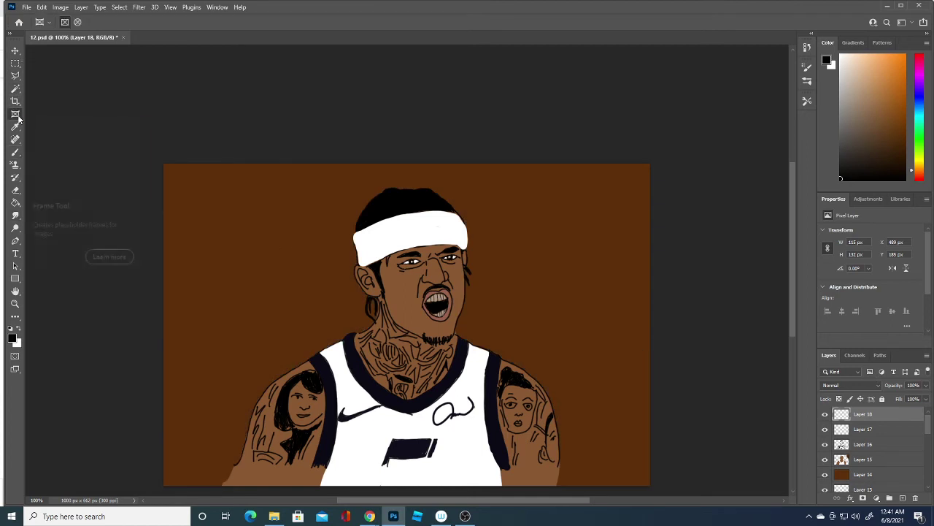
{"action": "mouse_move", "coordinate": [245, 183]}
{"action": "left_mouse_down"}
{"action": "mouse_move", "coordinate": [559, 469]}
{"action": "mouse_move", "coordinate": [566, 462]}
{"action": "left_mouse_up"}
{"action": "left_click", "coordinate": [457, 346]}
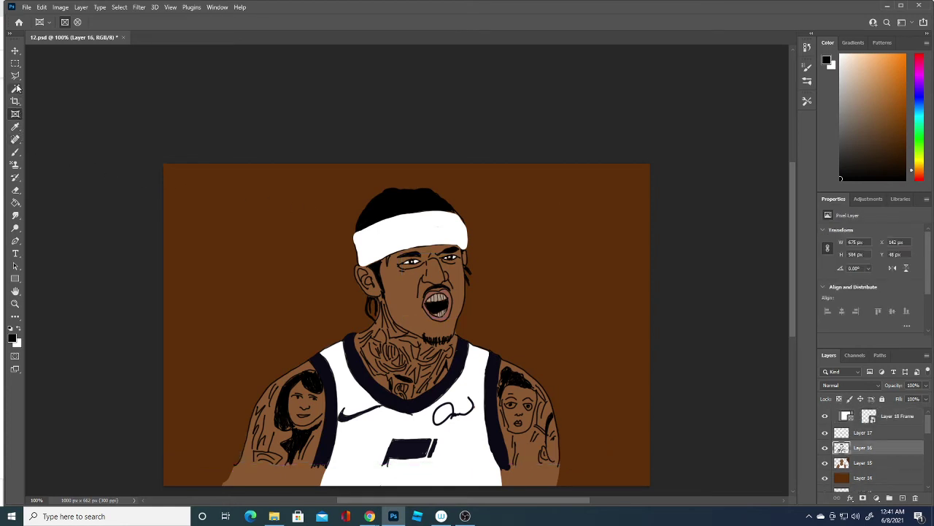
{"action": "left_click", "coordinate": [14, 103]}
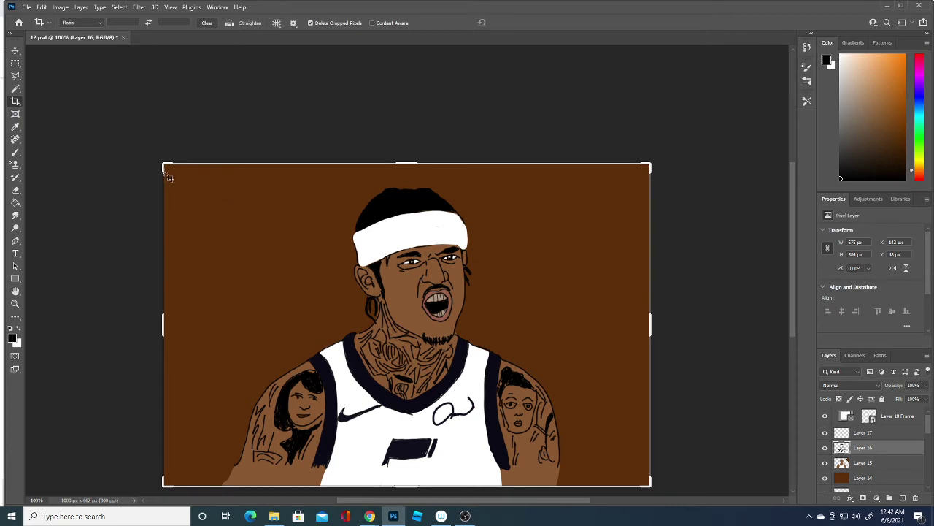
Crop the canvas to 866 × 614 px around the player and ready Layer 14 for a bucket fill.
{"action": "mouse_move", "coordinate": [164, 168]}
{"action": "left_mouse_down"}
{"action": "mouse_move", "coordinate": [277, 188]}
{"action": "mouse_move", "coordinate": [316, 235]}
{"action": "left_mouse_up"}
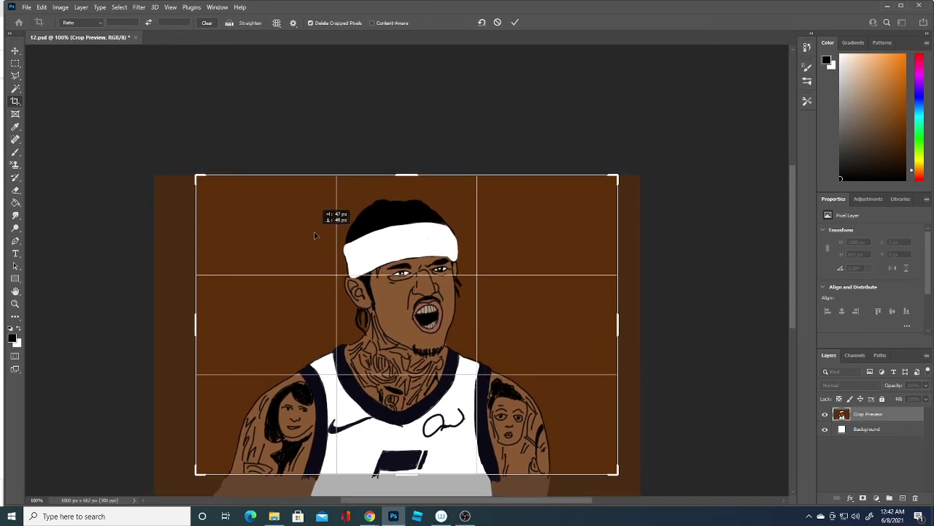
{"action": "key", "text": "Return"}
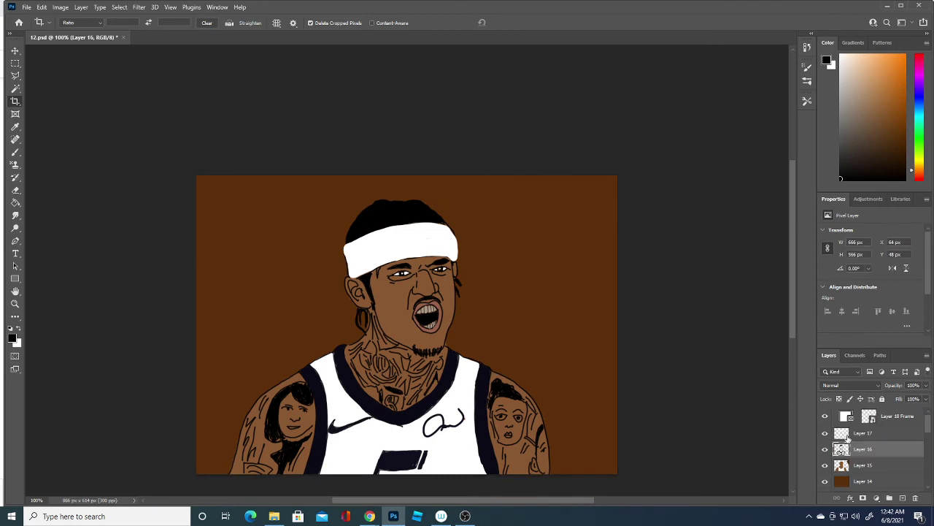
{"action": "left_click", "coordinate": [868, 483]}
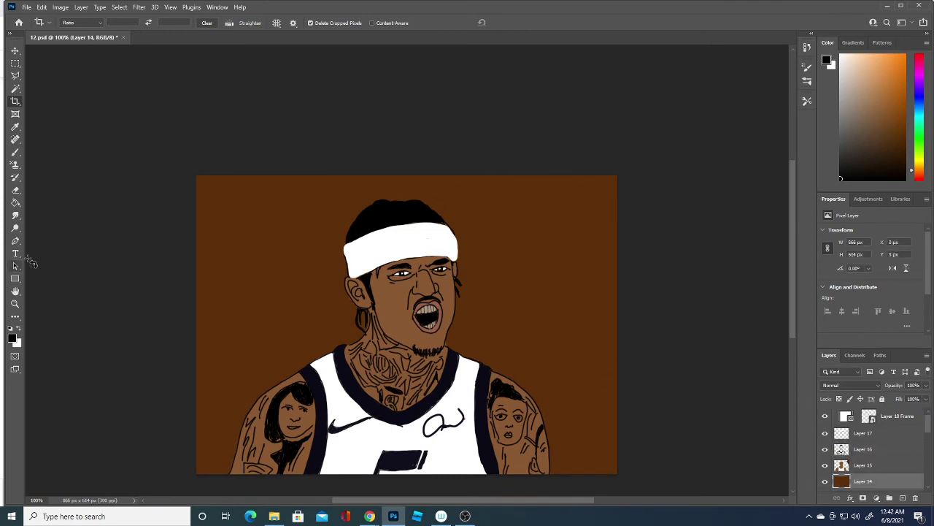
{"action": "left_click", "coordinate": [16, 203]}
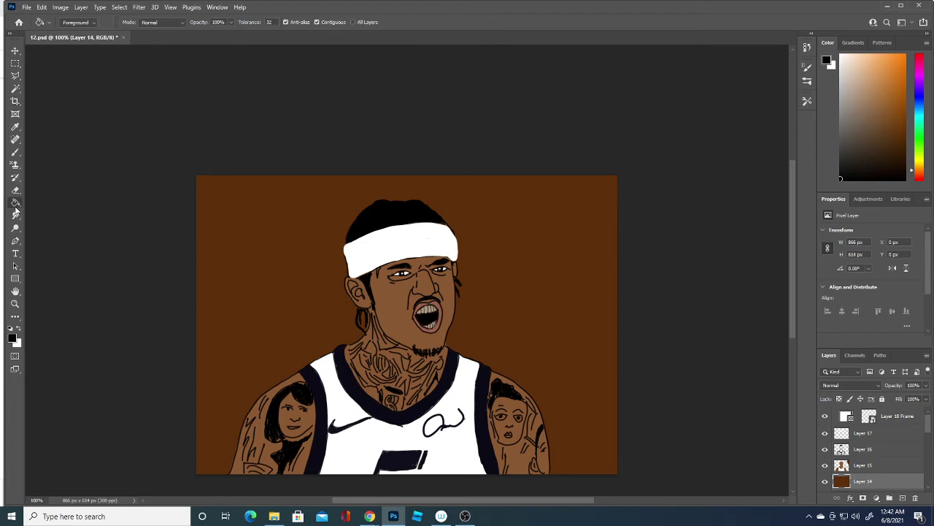
{"action": "left_click", "coordinate": [11, 341]}
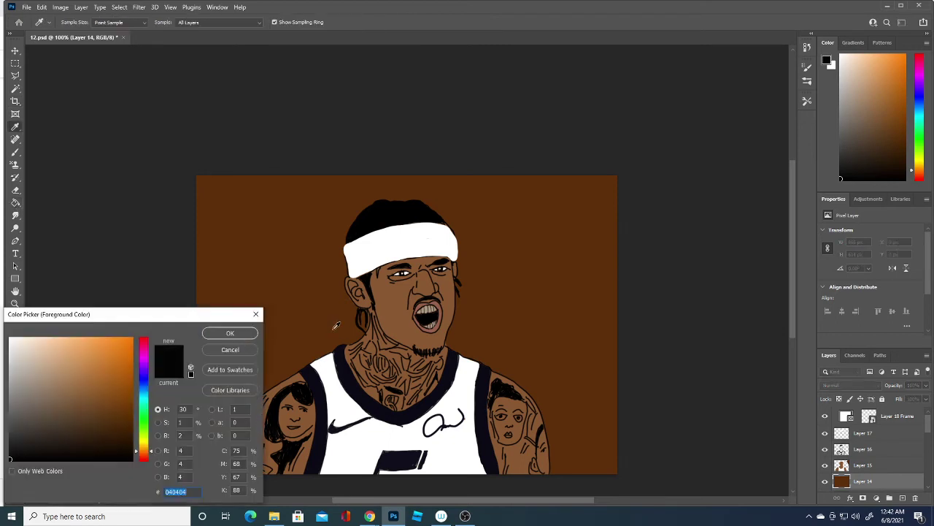
Fill the background and a new Layer 19 with bright orange.
{"action": "left_click", "coordinate": [128, 357]}
{"action": "left_click", "coordinate": [230, 332]}
{"action": "left_click", "coordinate": [275, 288]}
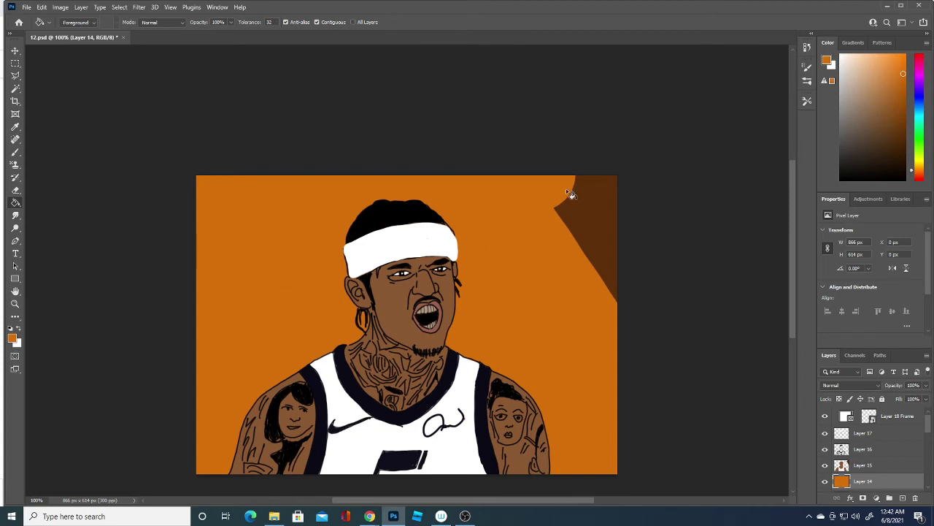
{"action": "left_click", "coordinate": [903, 497]}
{"action": "left_click", "coordinate": [575, 350]}
Toggle the skin and jersey colouring to check the result, then select Layer 15.
{"action": "left_click", "coordinate": [824, 465]}
{"action": "left_click", "coordinate": [824, 465]}
{"action": "left_click", "coordinate": [825, 465]}
{"action": "left_click", "coordinate": [15, 64]}
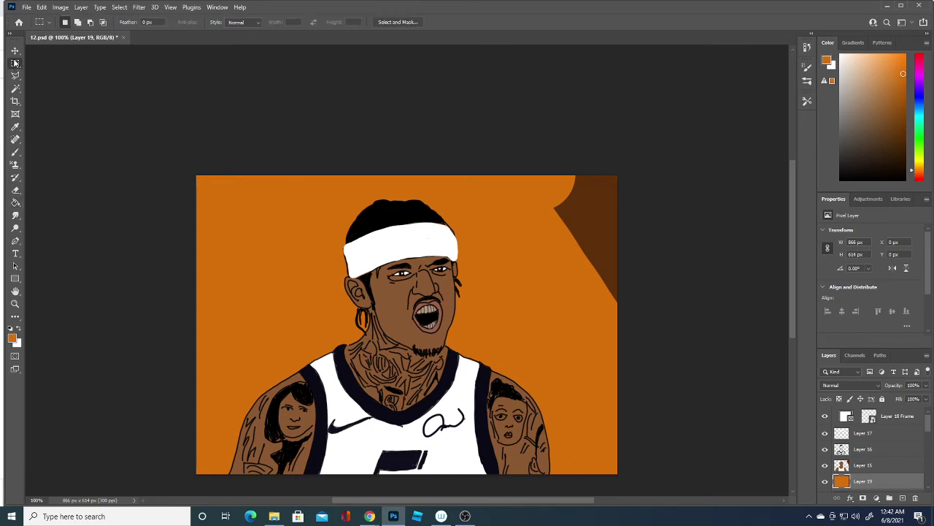
{"action": "left_click", "coordinate": [583, 213]}
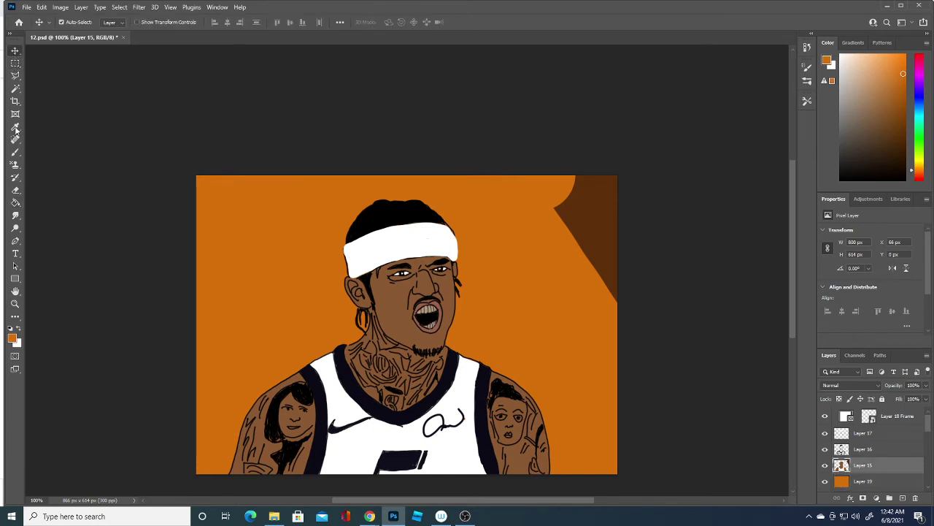
Erase the dark brown wedge in the top-right corner of Layer 15.
{"action": "left_click", "coordinate": [16, 190]}
{"action": "left_click_drag", "start_coordinate": [610, 210], "coordinate": [569, 227]}
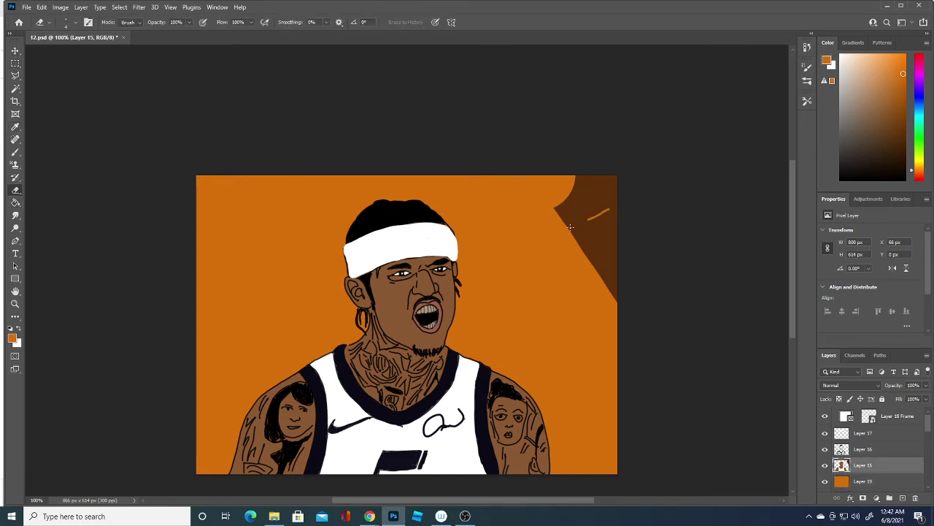
{"action": "left_click", "coordinate": [49, 24]}
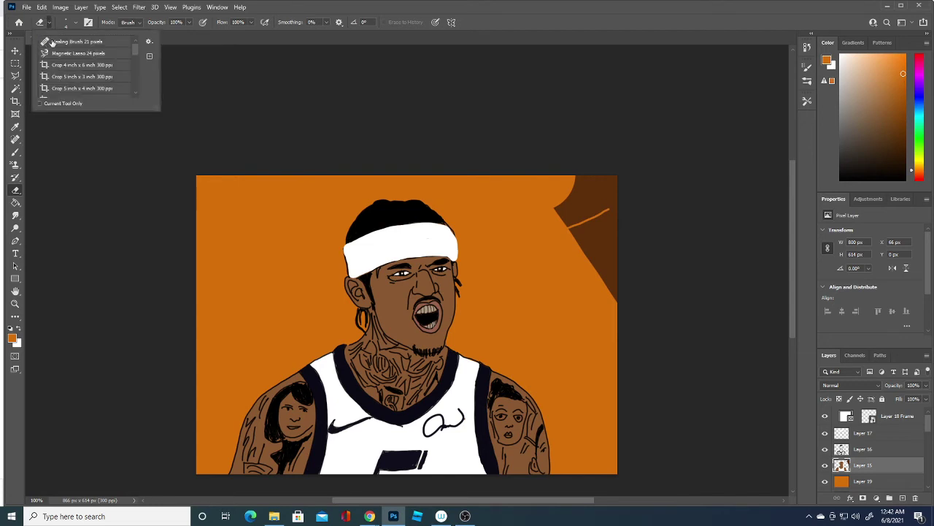
{"action": "left_click", "coordinate": [375, 83]}
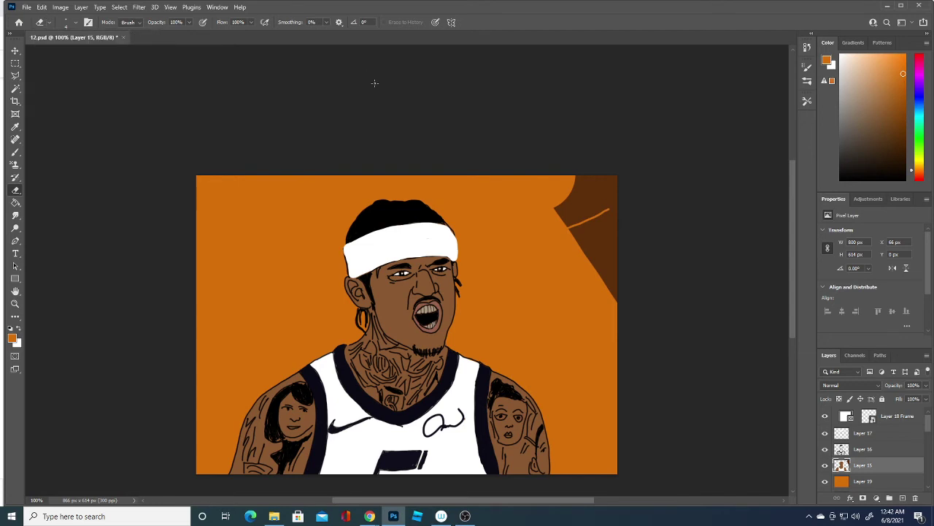
{"action": "left_click_drag", "start_coordinate": [595, 229], "coordinate": [614, 191]}
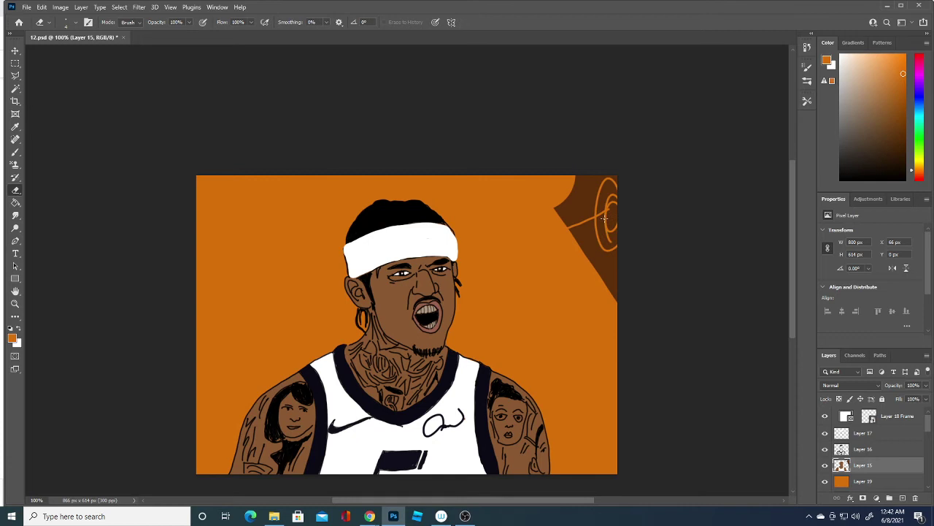
{"action": "left_click_drag", "start_coordinate": [605, 218], "coordinate": [558, 168]}
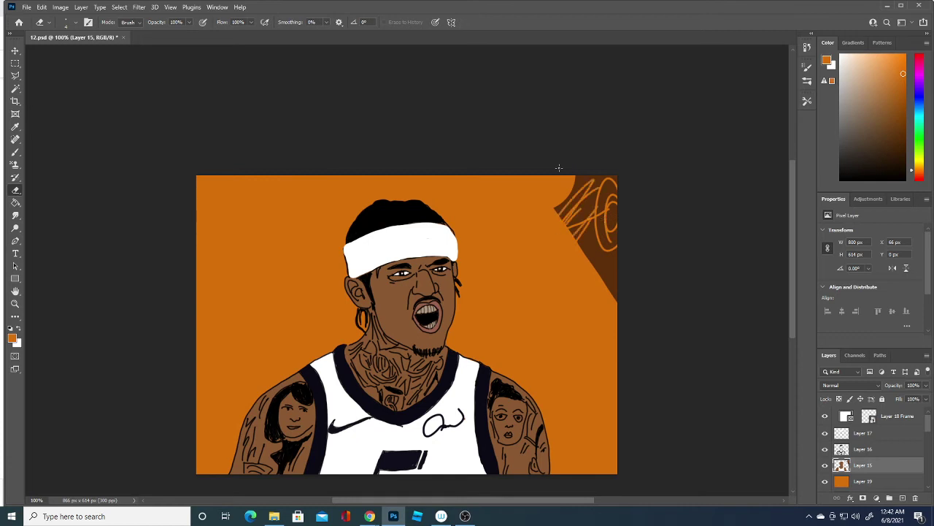
{"action": "left_click", "coordinate": [76, 22]}
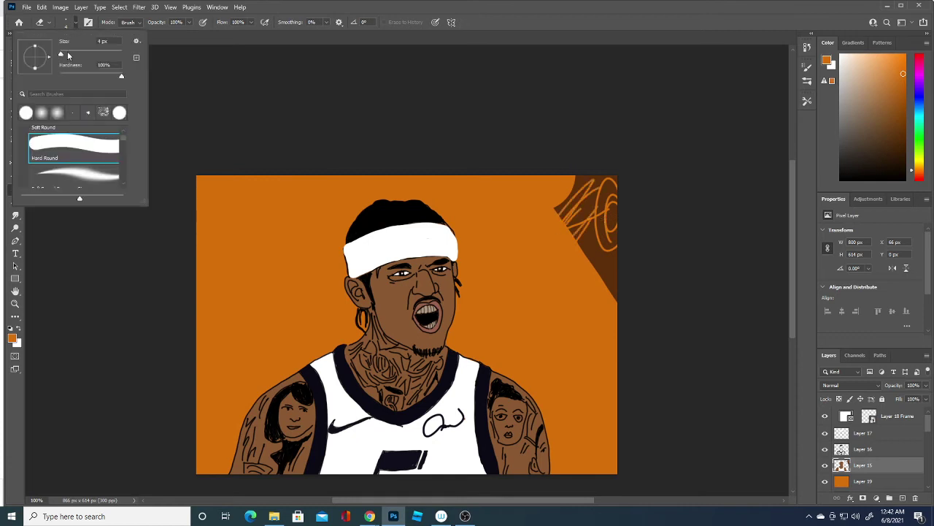
{"action": "mouse_move", "coordinate": [610, 183]}
{"action": "left_mouse_down"}
{"action": "mouse_move", "coordinate": [602, 248]}
{"action": "mouse_move", "coordinate": [562, 201]}
{"action": "mouse_move", "coordinate": [613, 287]}
{"action": "mouse_move", "coordinate": [621, 277]}
{"action": "left_mouse_up"}
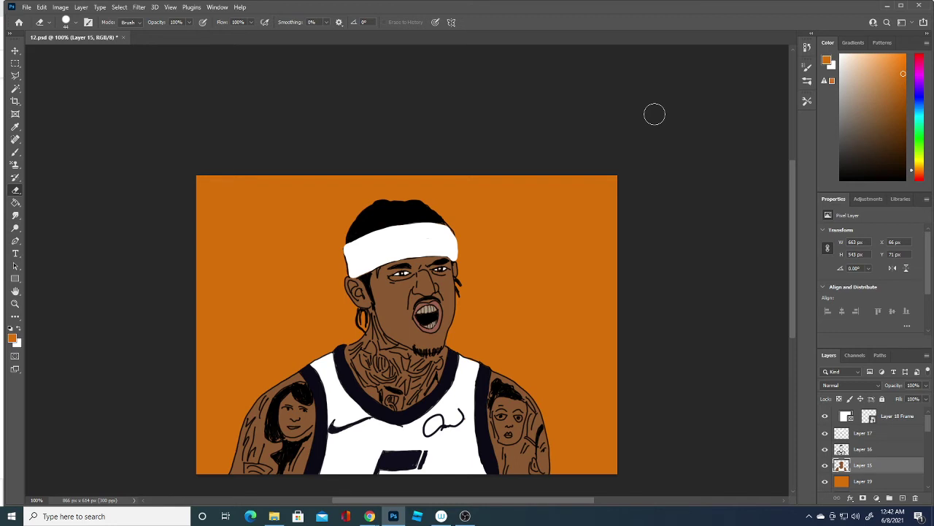
Hide the orange background and cartoon fill layers to reveal the reference photo.
{"action": "left_click", "coordinate": [825, 465]}
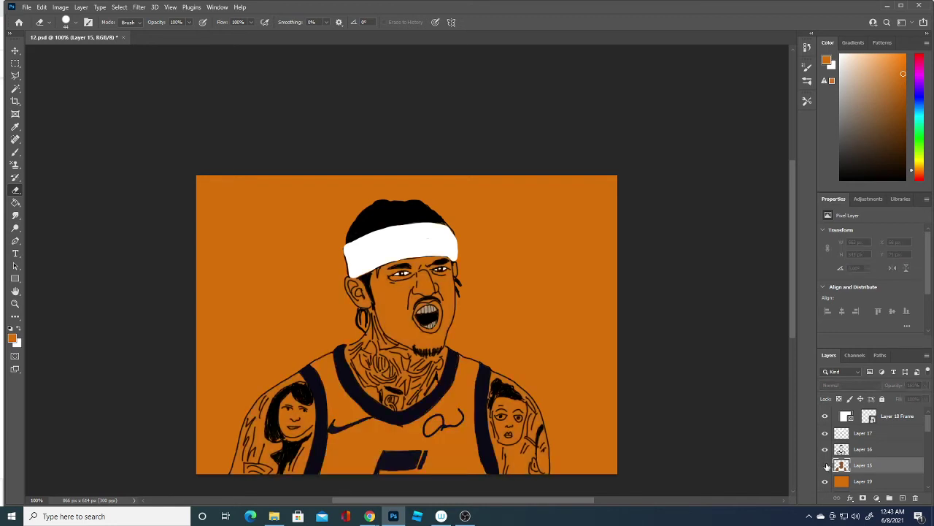
{"action": "left_click", "coordinate": [825, 465]}
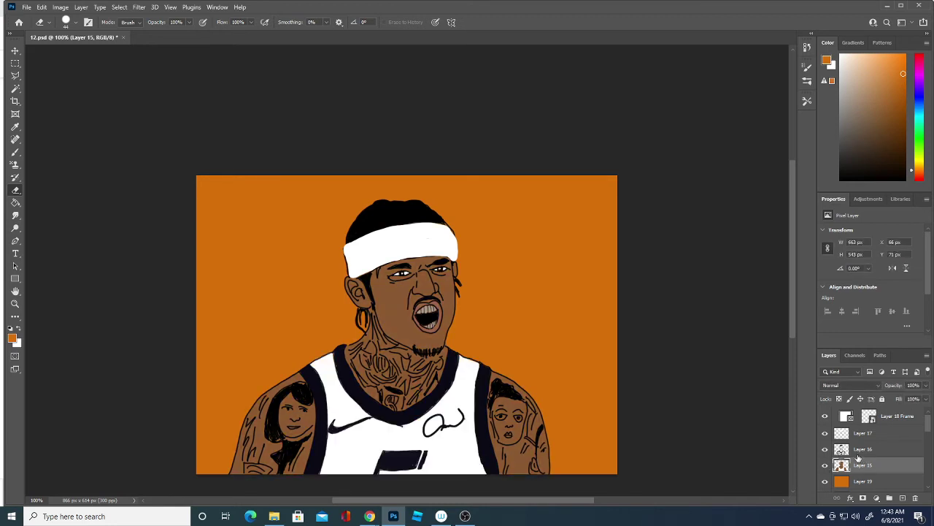
{"action": "scroll", "coordinate": [926, 438], "scroll_direction": "down", "scroll_amount": 5}
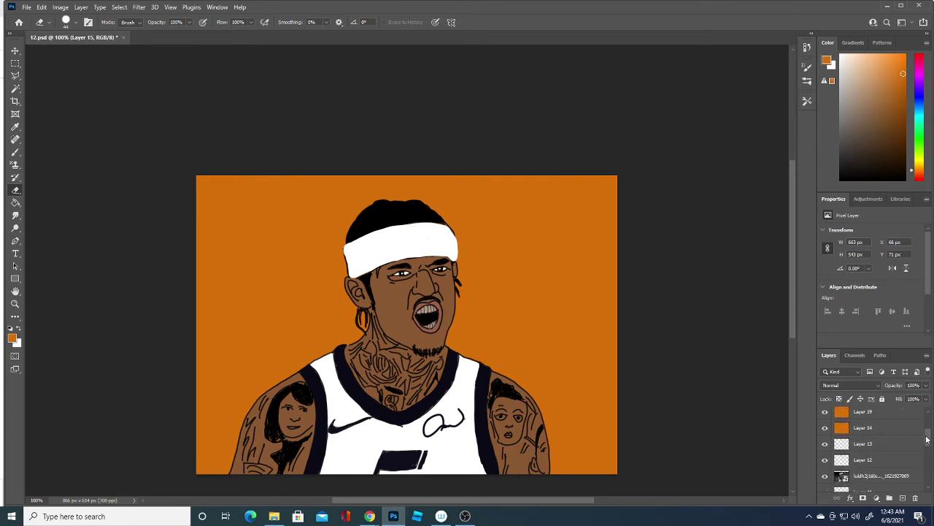
{"action": "left_click", "coordinate": [825, 475]}
{"action": "left_click", "coordinate": [826, 444]}
{"action": "left_click", "coordinate": [826, 428]}
{"action": "left_click", "coordinate": [825, 411]}
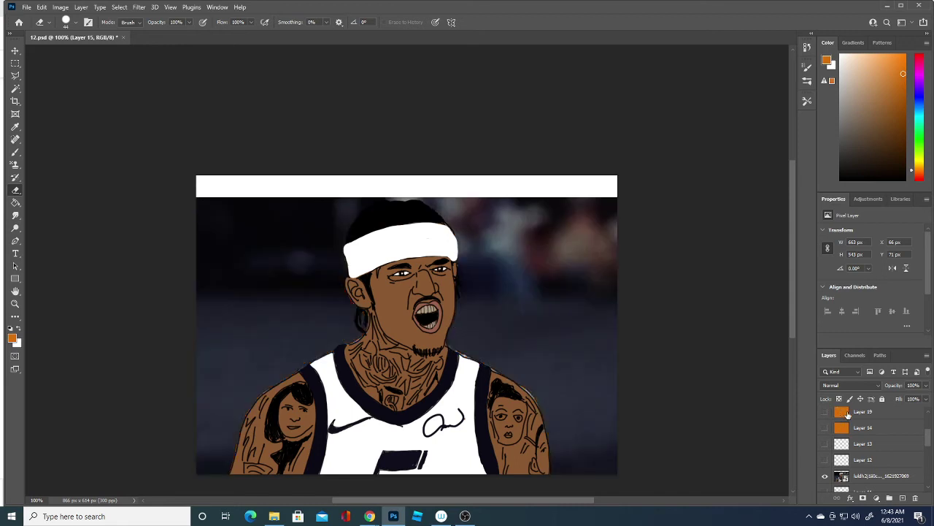
{"action": "scroll", "coordinate": [926, 434], "scroll_direction": "up", "scroll_amount": 3}
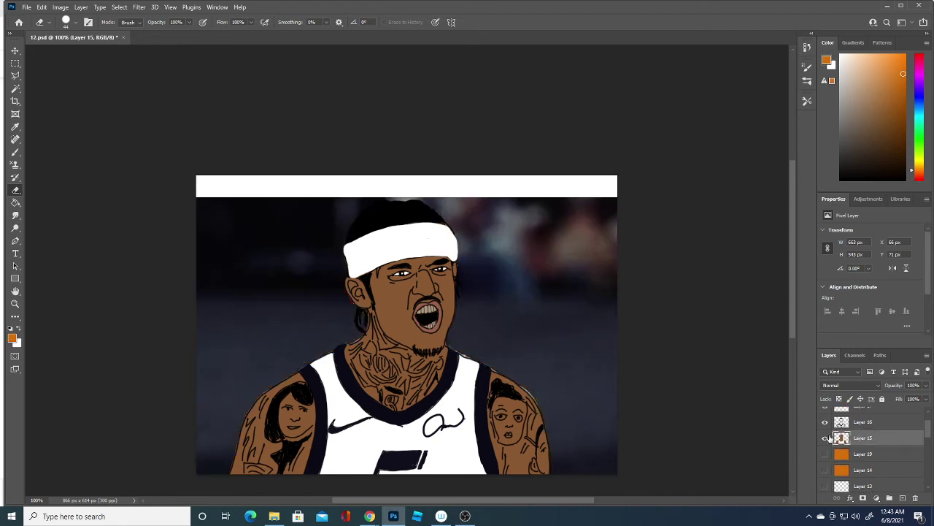
{"action": "left_click", "coordinate": [825, 437]}
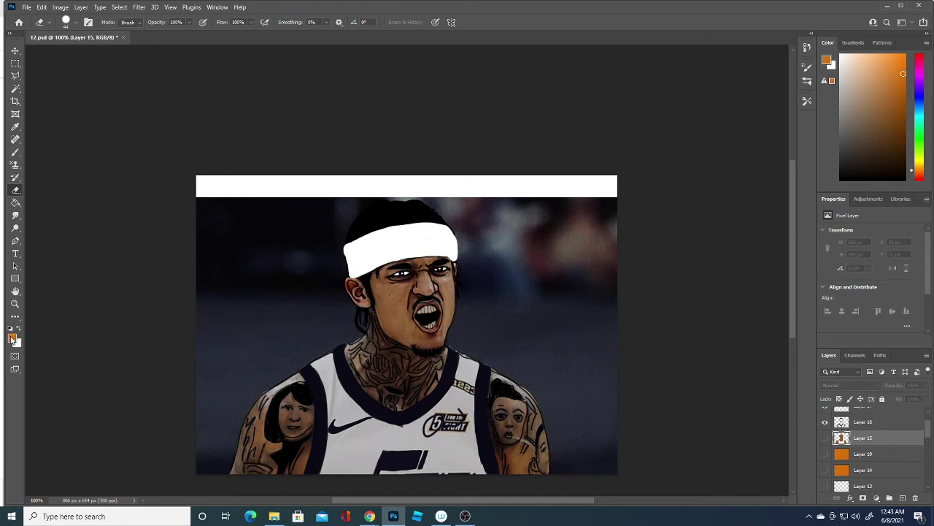
Sample brown #9b7959 from the photo's face, then show Layers 15 and 19 again.
{"action": "left_click", "coordinate": [12, 338]}
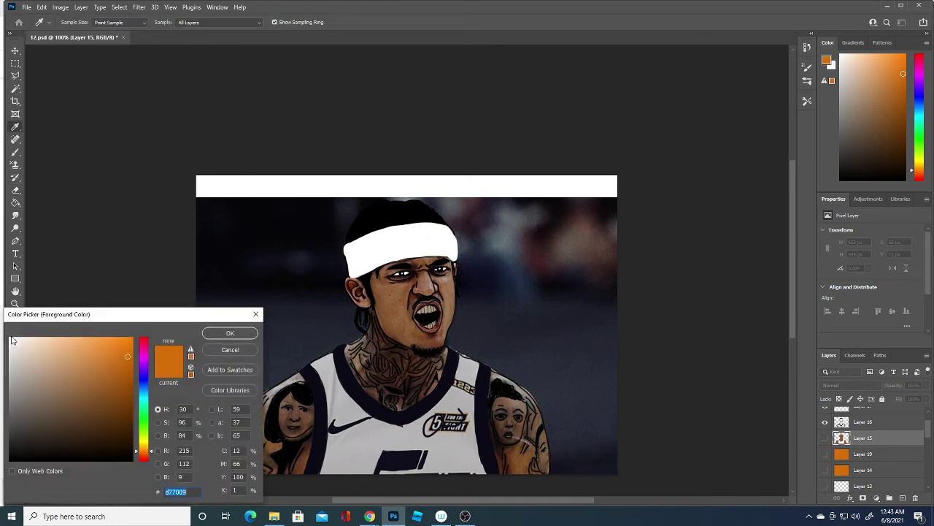
{"action": "left_click", "coordinate": [451, 302]}
{"action": "left_click", "coordinate": [449, 302]}
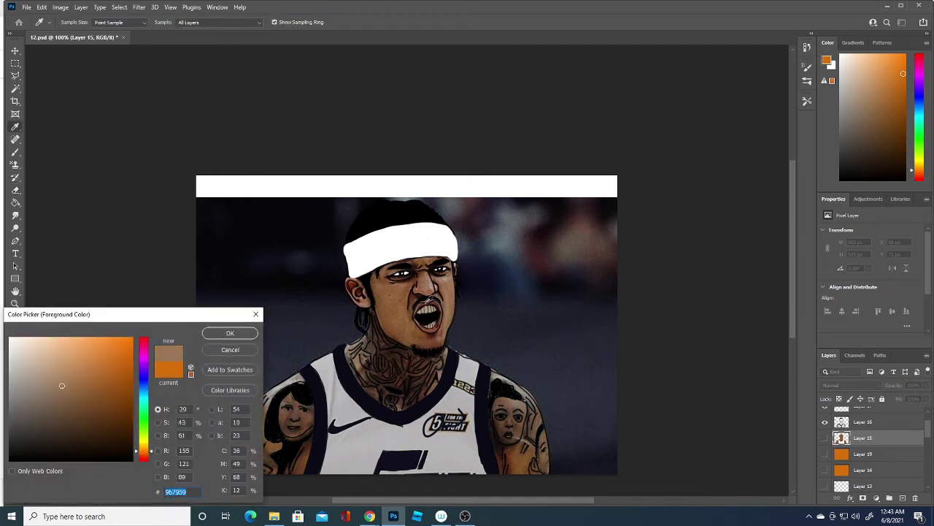
{"action": "left_click", "coordinate": [230, 334]}
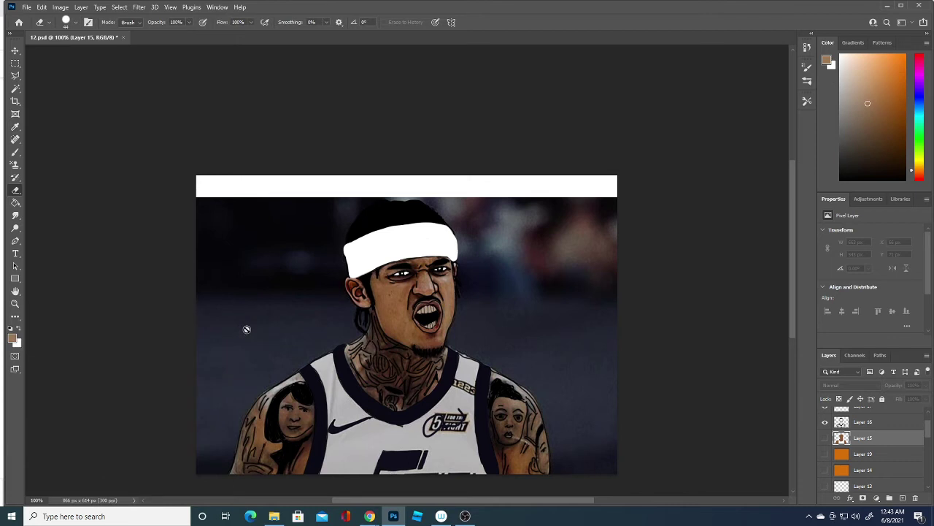
{"action": "left_click", "coordinate": [825, 438]}
{"action": "left_click", "coordinate": [825, 453]}
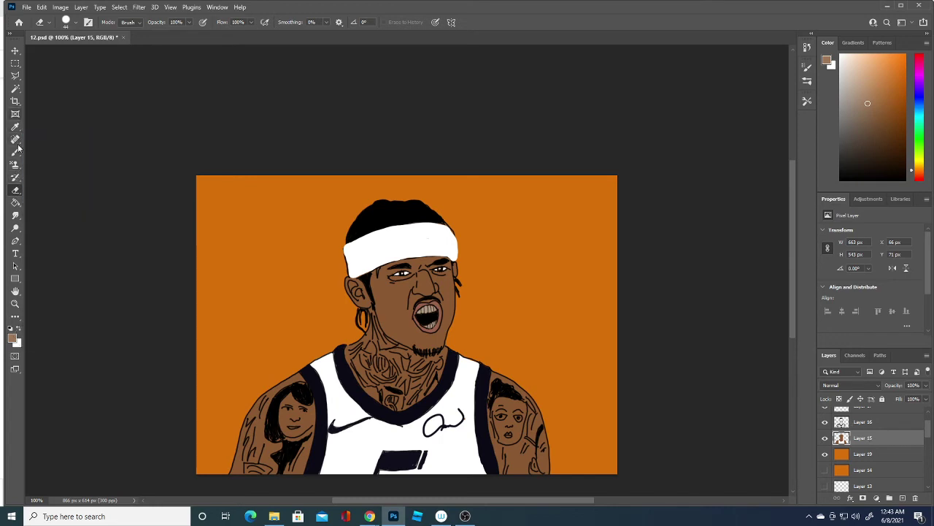
Paint Bucket fill the face and both arms with skin brown, undoing one stray fill.
{"action": "left_click", "coordinate": [15, 203]}
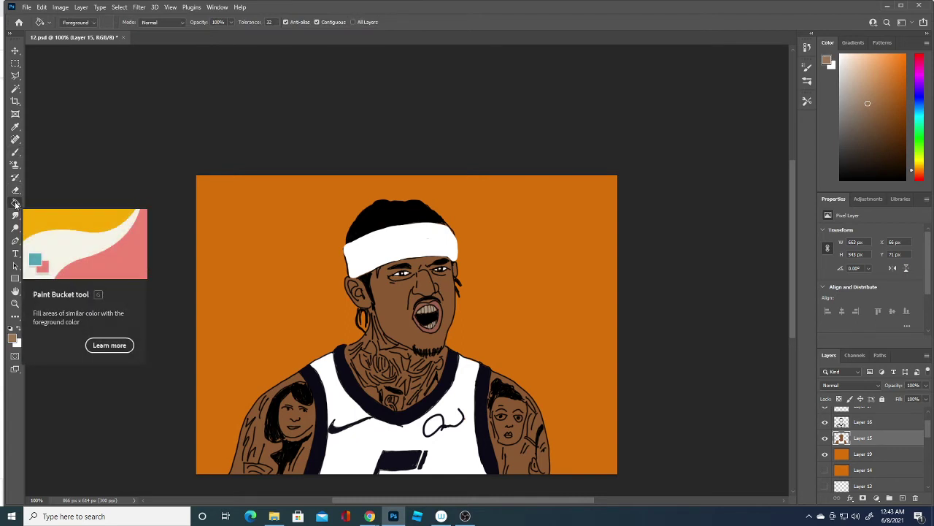
{"action": "left_click", "coordinate": [406, 303]}
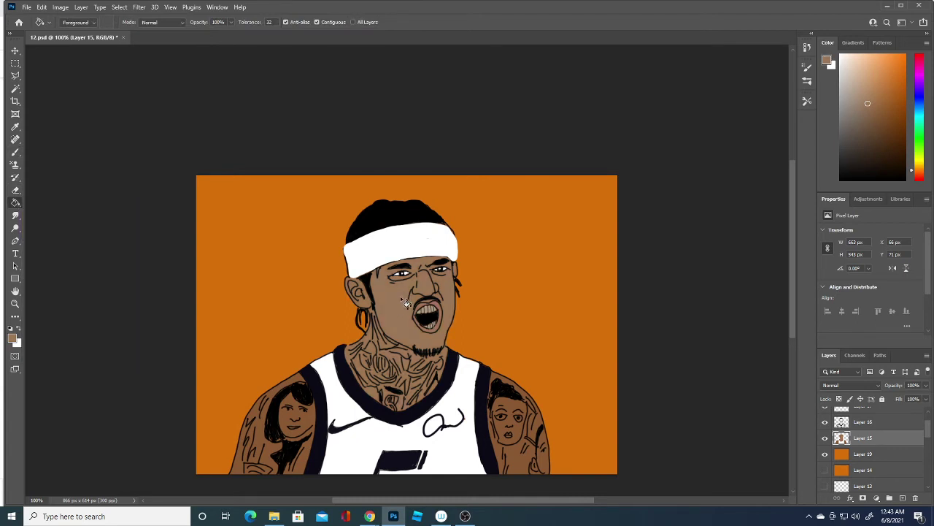
{"action": "left_click", "coordinate": [295, 371]}
{"action": "key", "text": "ctrl+z"}
{"action": "left_click", "coordinate": [307, 413]}
{"action": "left_click", "coordinate": [520, 409]}
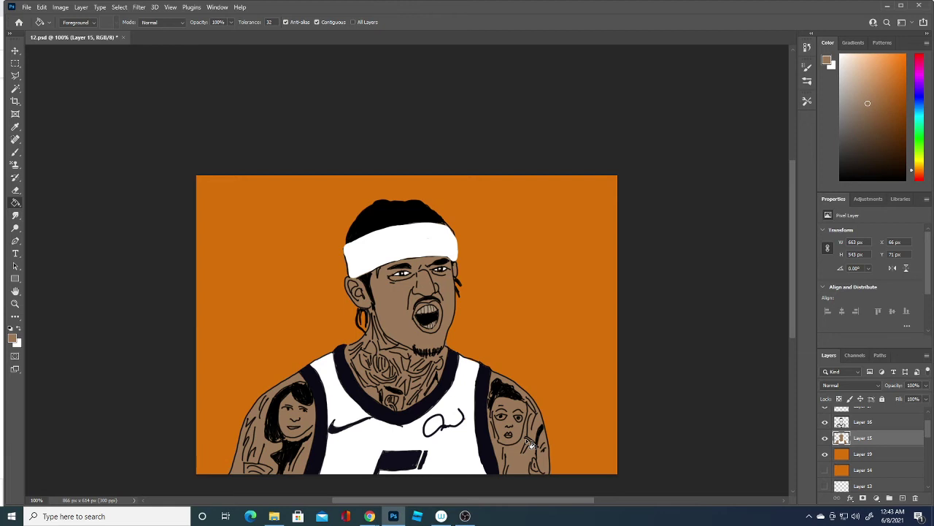
Pick a darker brown and add new empty Layer 20 above the Layer 18 Frame layer.
{"action": "left_click", "coordinate": [13, 338]}
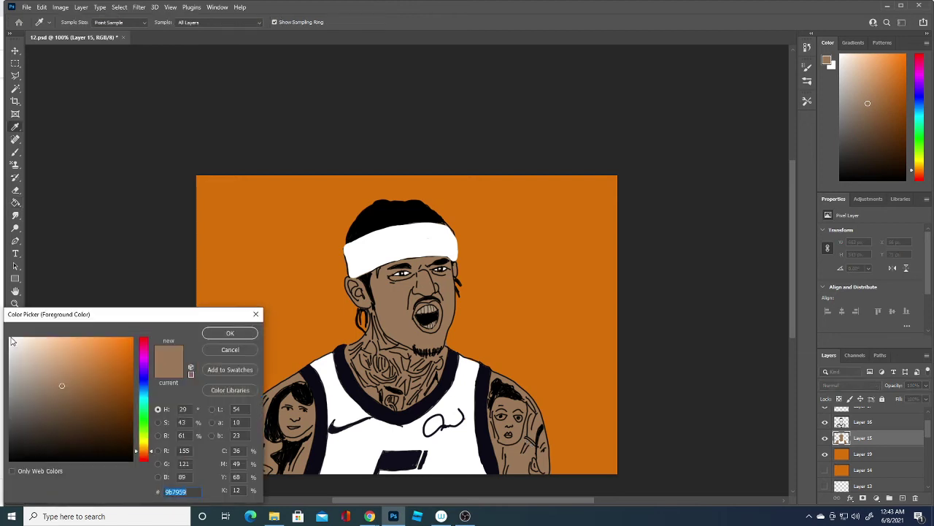
{"action": "left_click", "coordinate": [66, 396]}
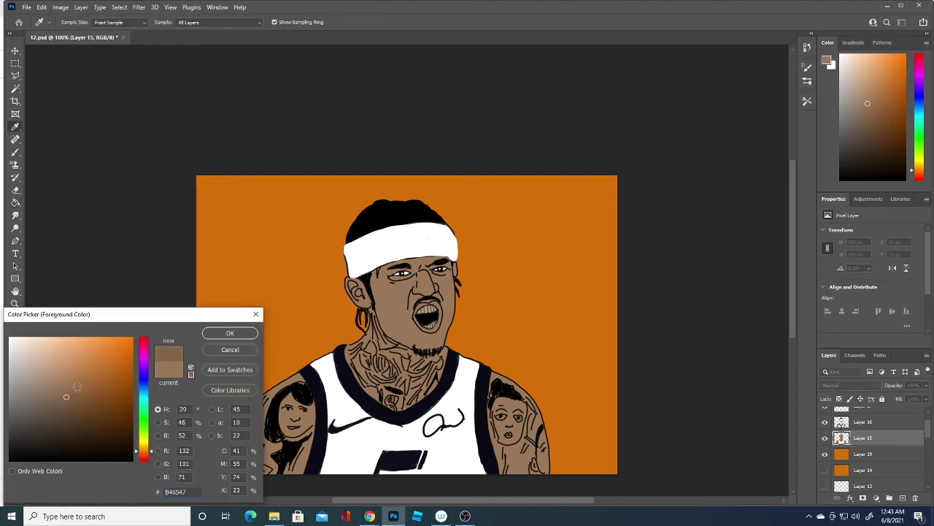
{"action": "left_click", "coordinate": [229, 332]}
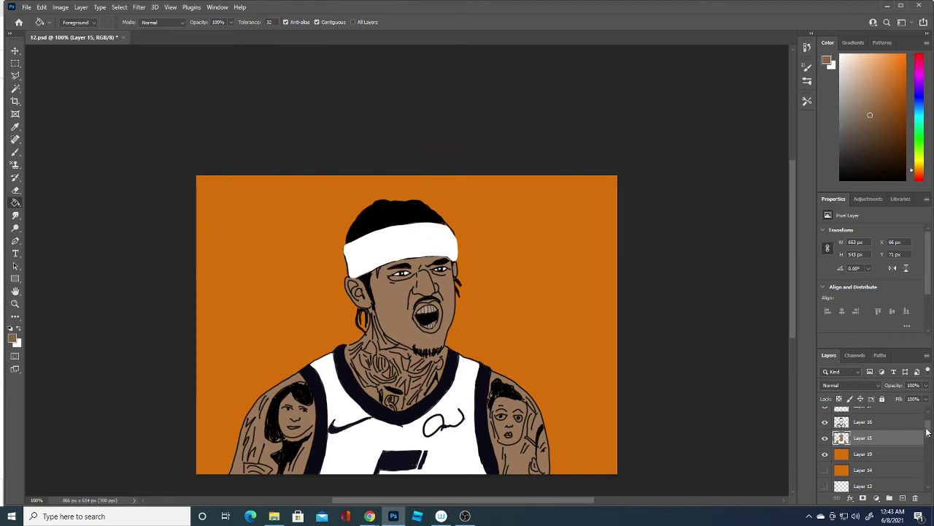
{"action": "scroll", "coordinate": [924, 433], "scroll_direction": "up", "scroll_amount": 2}
{"action": "left_click", "coordinate": [905, 415]}
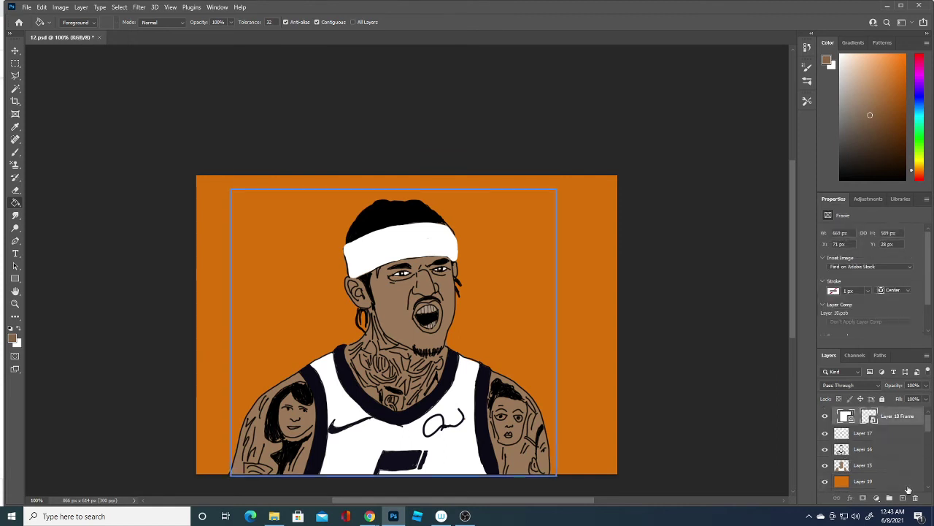
{"action": "left_click", "coordinate": [903, 499]}
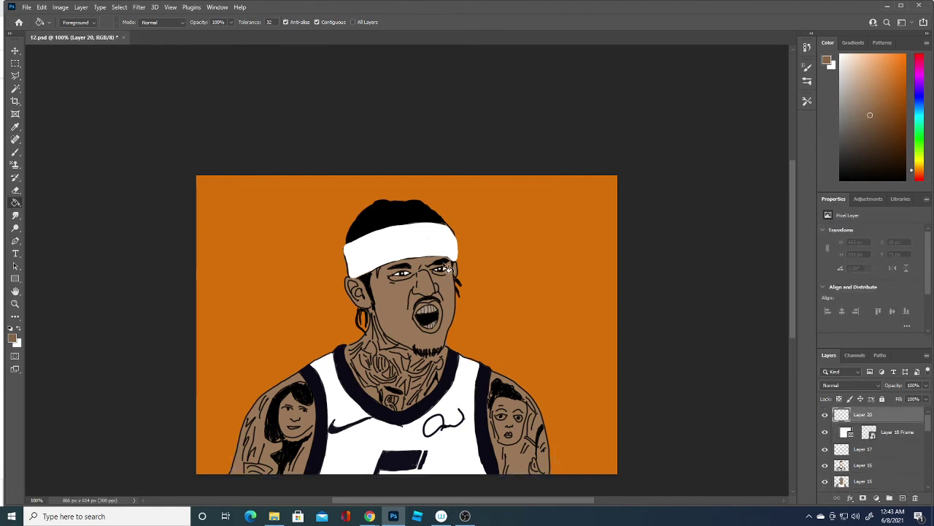
Select the Brush tool and set its size to 4 px.
{"action": "key", "text": "b"}
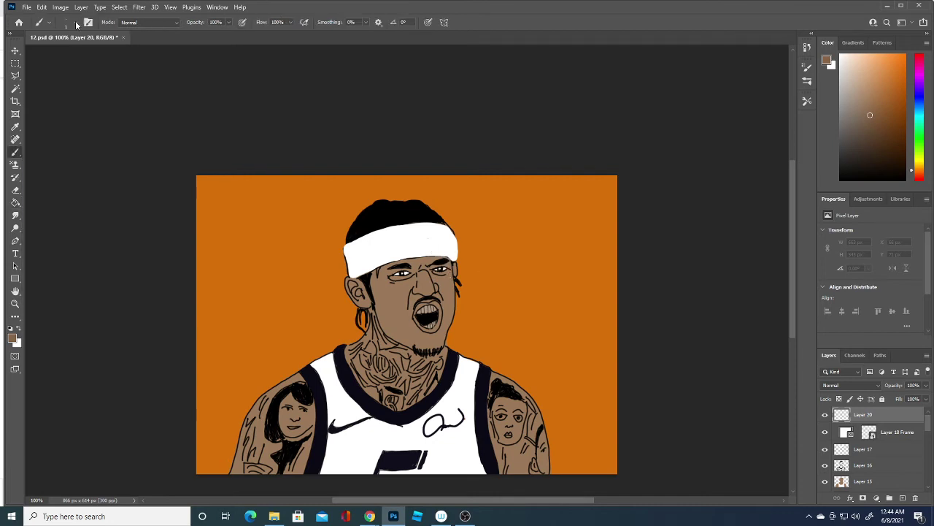
{"action": "left_click", "coordinate": [76, 23]}
{"action": "left_click_drag", "start_coordinate": [62, 56], "coordinate": [64, 60]}
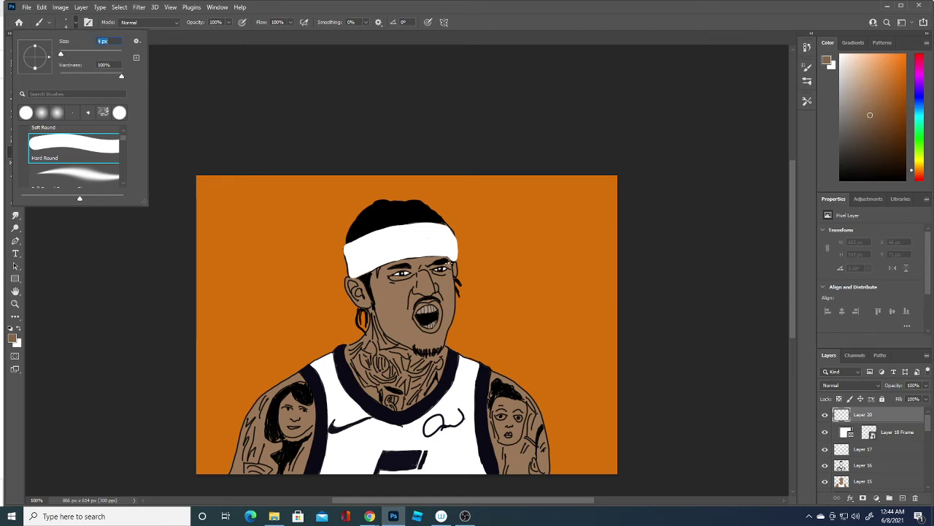
{"action": "key", "text": "Return"}
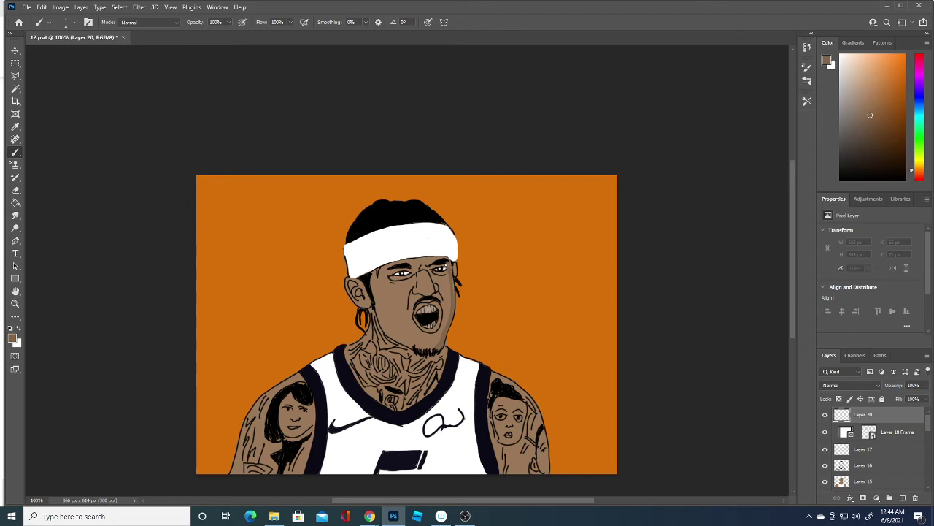
Paint small black line strokes near the nose and under and beside the left eye.
{"action": "left_click_drag", "start_coordinate": [444, 265], "coordinate": [459, 257]}
{"action": "left_click", "coordinate": [408, 303]}
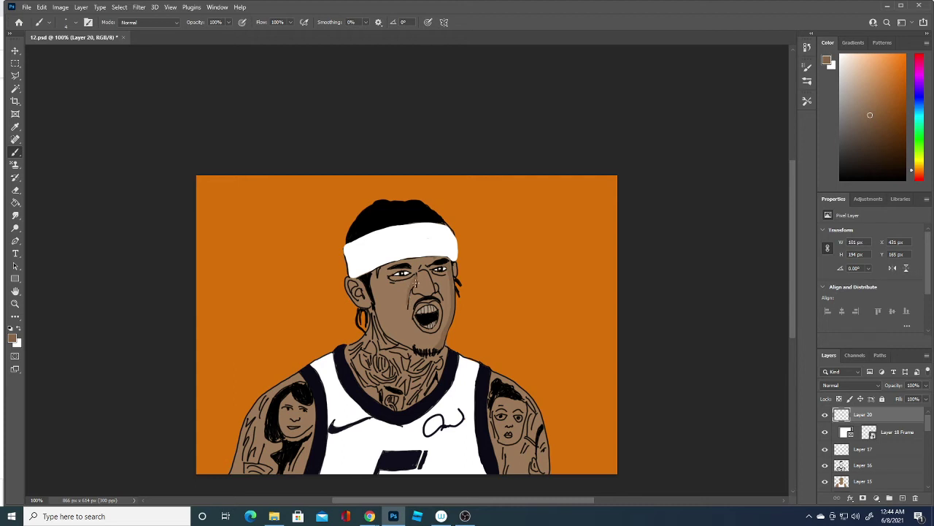
{"action": "left_click_drag", "start_coordinate": [397, 277], "coordinate": [393, 282]}
{"action": "left_click_drag", "start_coordinate": [413, 274], "coordinate": [416, 275]}
Redraw a smaller black stroke by the left ear and check the brush tip settings.
{"action": "left_click_drag", "start_coordinate": [351, 283], "coordinate": [353, 288]}
{"action": "key", "text": "ctrl+z"}
{"action": "left_click_drag", "start_coordinate": [354, 285], "coordinate": [356, 289]}
{"action": "right_click", "coordinate": [441, 257]}
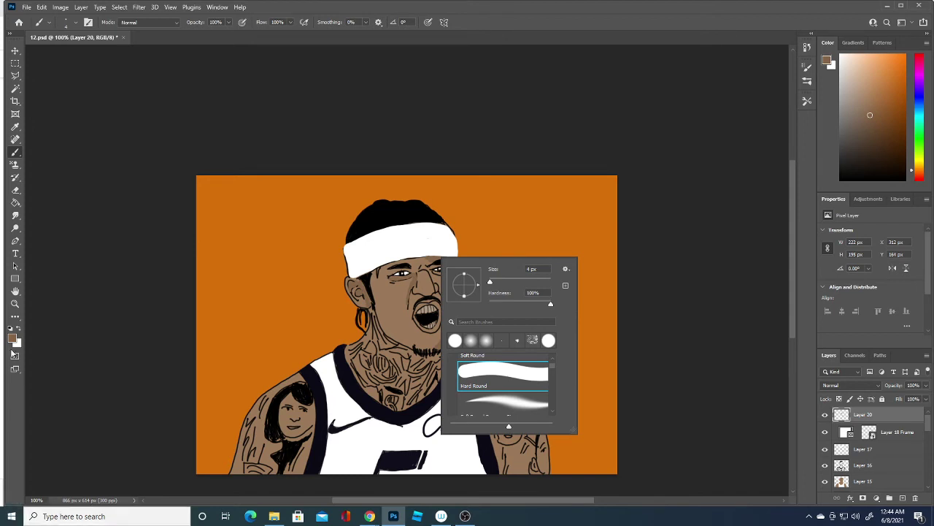
{"action": "left_click", "coordinate": [305, 111]}
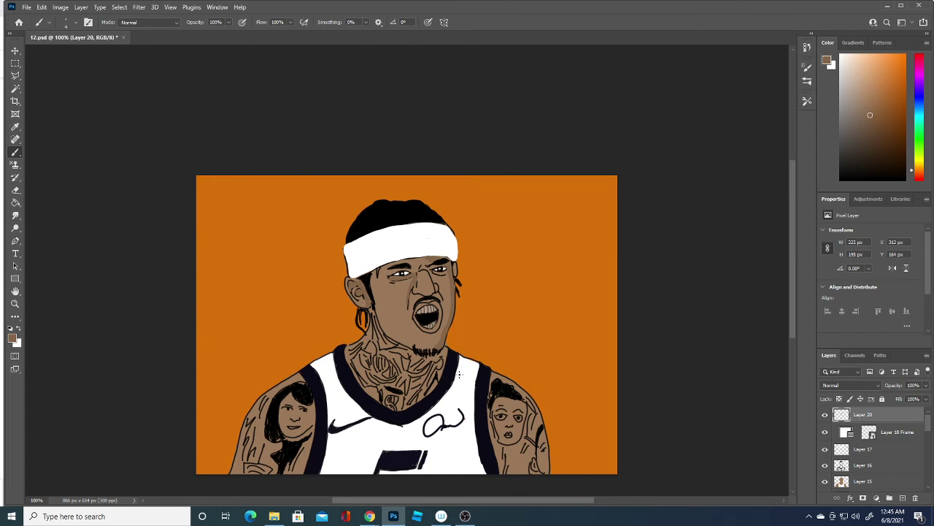
Shade the right end and upper edge of the white headband with light grey.
{"action": "left_click", "coordinate": [13, 337]}
{"action": "left_click", "coordinate": [436, 231]}
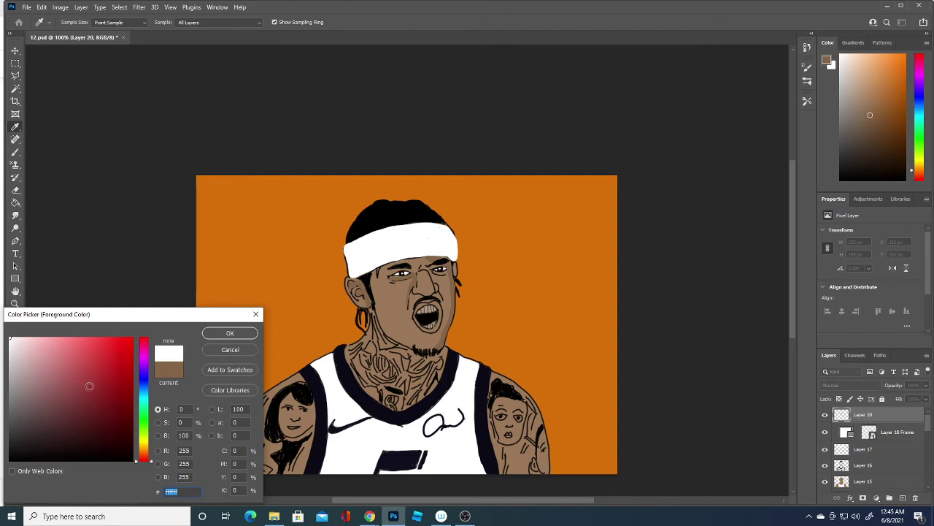
{"action": "left_click", "coordinate": [12, 370]}
{"action": "left_click", "coordinate": [235, 333]}
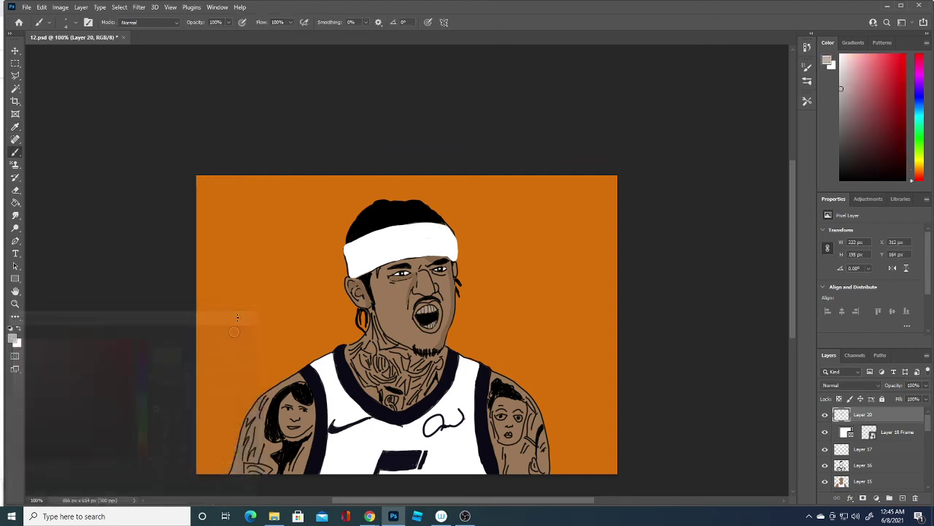
{"action": "left_click_drag", "start_coordinate": [444, 228], "coordinate": [454, 253]}
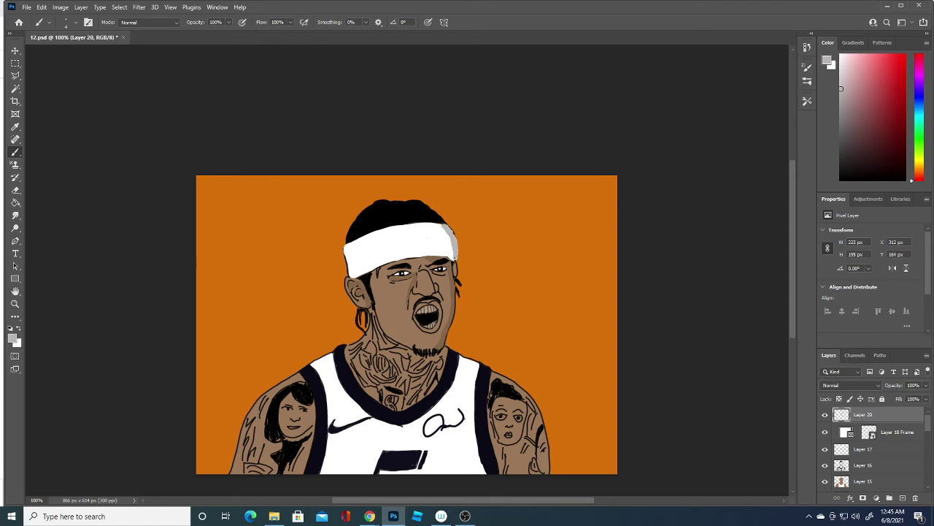
{"action": "left_click_drag", "start_coordinate": [457, 254], "coordinate": [449, 229]}
{"action": "left_click_drag", "start_coordinate": [443, 226], "coordinate": [443, 221]}
Try a mid-grey highlight in the hair, then undo it.
{"action": "left_click", "coordinate": [13, 337]}
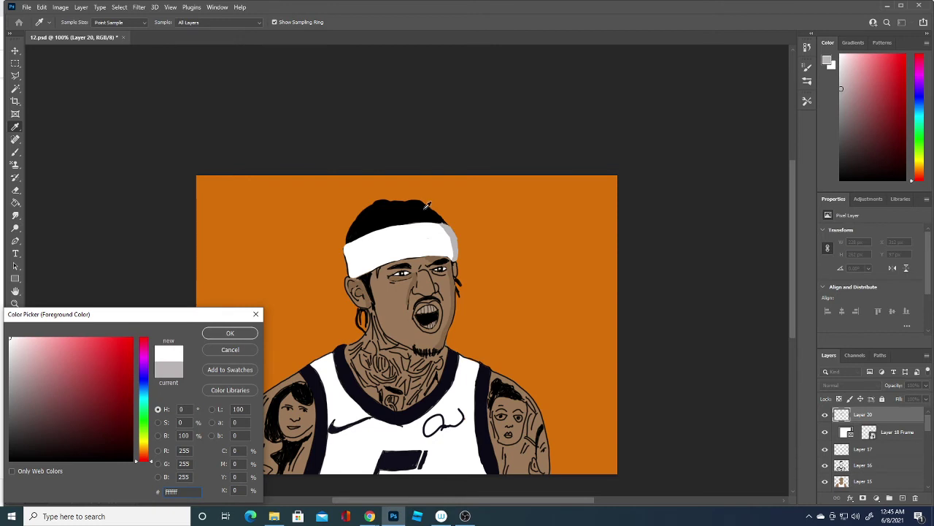
{"action": "left_click", "coordinate": [10, 460]}
{"action": "left_click", "coordinate": [11, 422]}
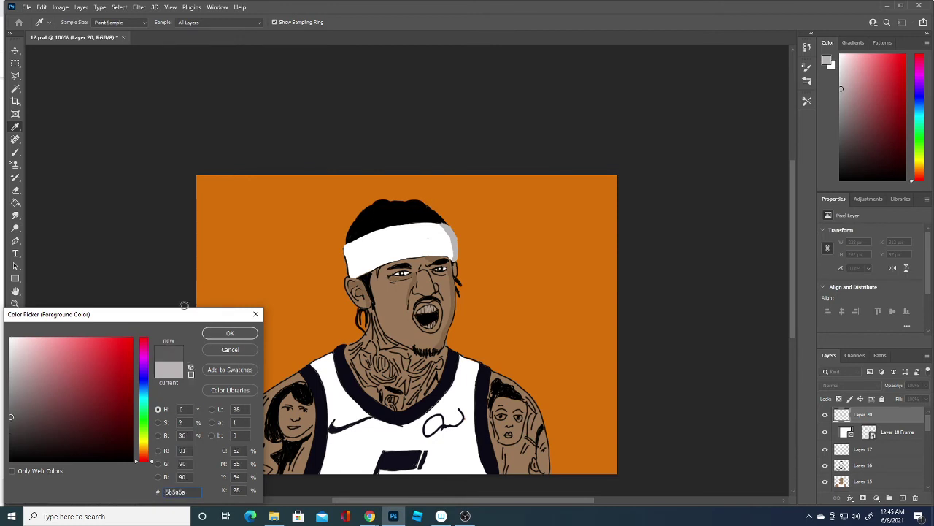
{"action": "left_click", "coordinate": [230, 333]}
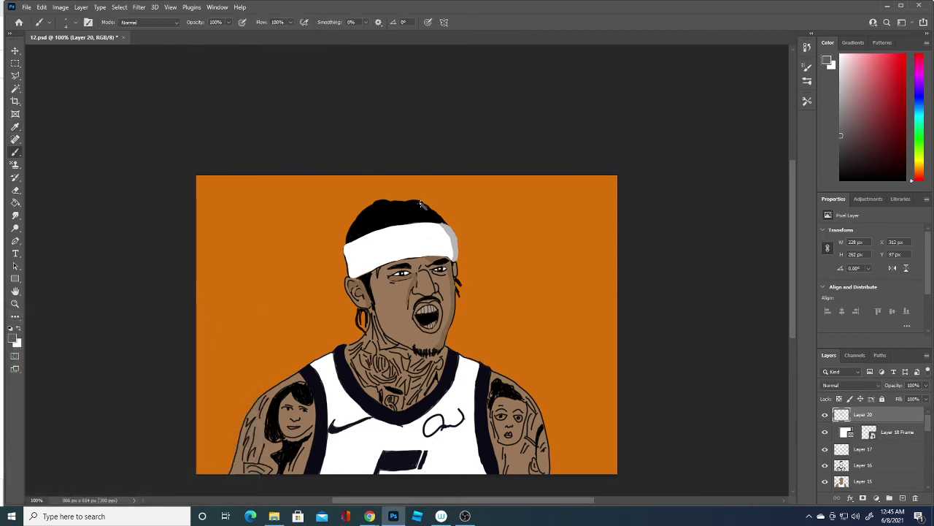
{"action": "left_click_drag", "start_coordinate": [420, 204], "coordinate": [442, 219]}
{"action": "key", "text": "ctrl+z"}
Sample the skin brown and paint along the right jaw and cheek toward the nose.
{"action": "left_click", "coordinate": [12, 339]}
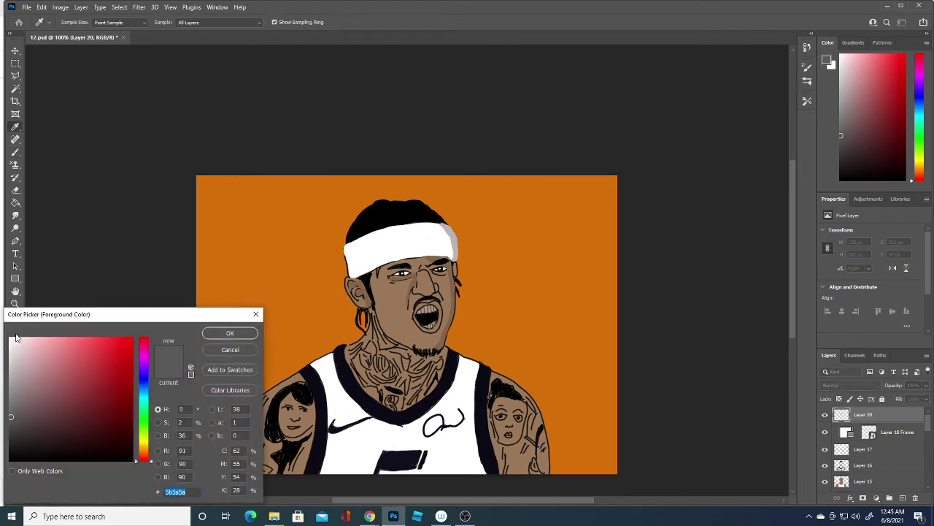
{"action": "left_click", "coordinate": [445, 327]}
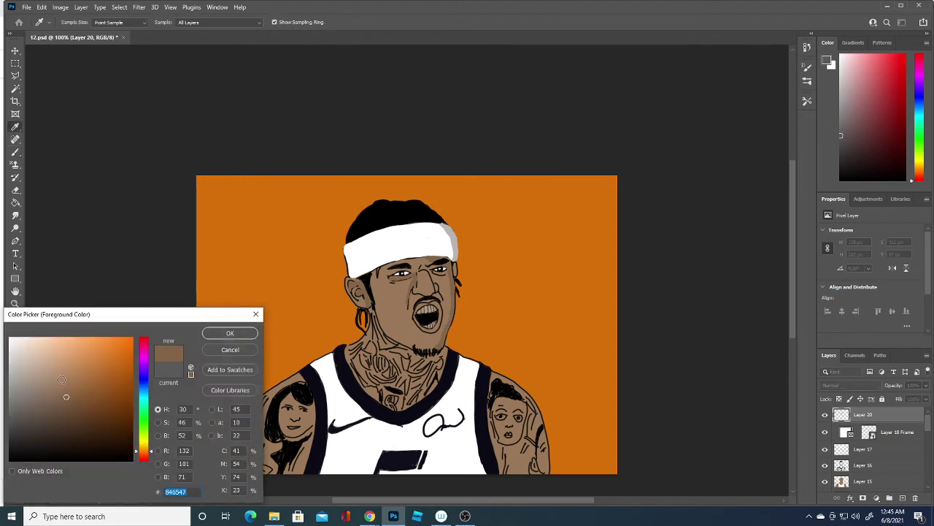
{"action": "left_click", "coordinate": [219, 333]}
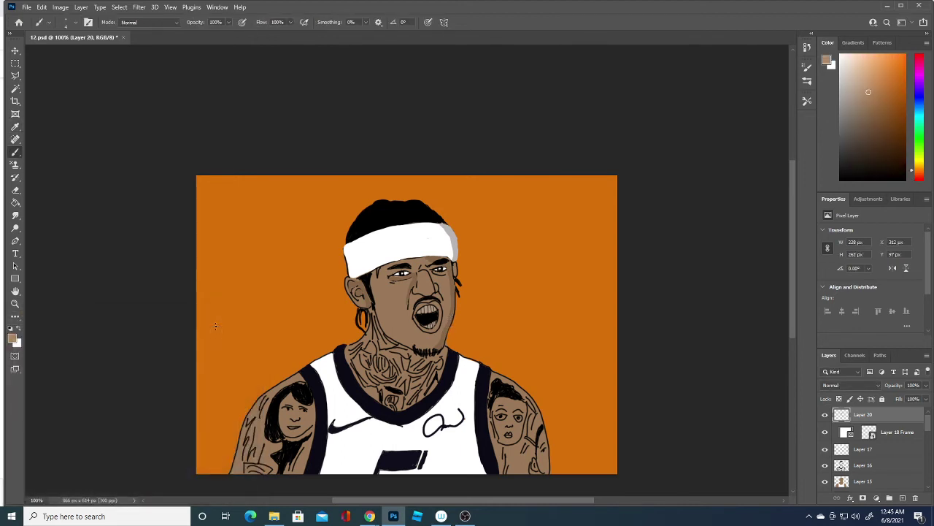
{"action": "mouse_move", "coordinate": [433, 348]}
{"action": "left_mouse_down"}
{"action": "mouse_move", "coordinate": [450, 302]}
{"action": "mouse_move", "coordinate": [444, 268]}
{"action": "left_mouse_up"}
{"action": "left_click_drag", "start_coordinate": [406, 303], "coordinate": [413, 271]}
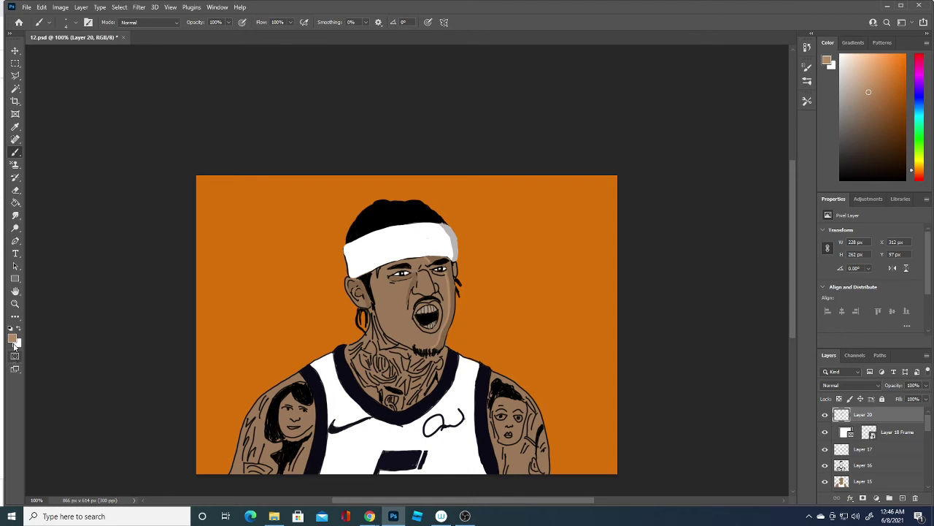
Set the foreground colour to white (ffffff) and return to the Brush tool.
{"action": "left_click", "coordinate": [13, 337]}
{"action": "type", "text": "ffffff"}
{"action": "key", "text": "Return"}
{"action": "key", "text": "b"}
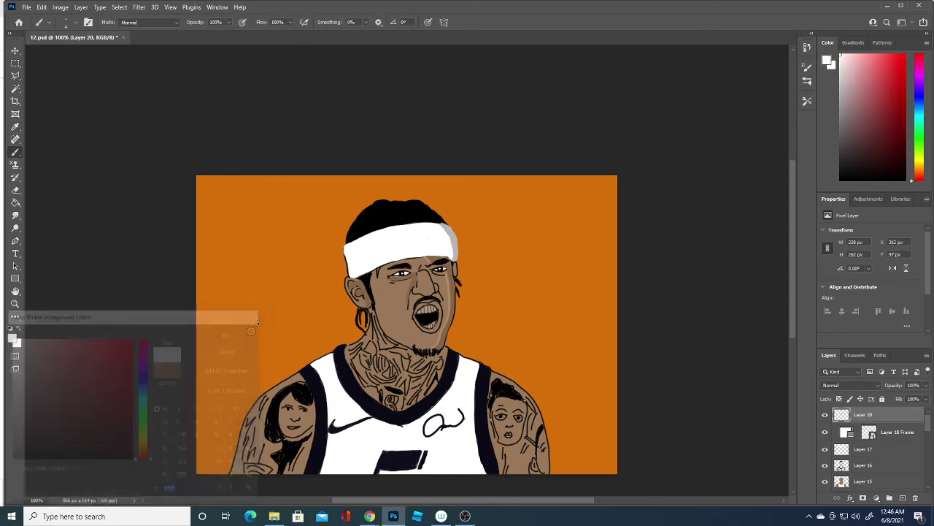
Add a new layer and dab a small white highlight on the hair.
{"action": "left_click", "coordinate": [903, 498]}
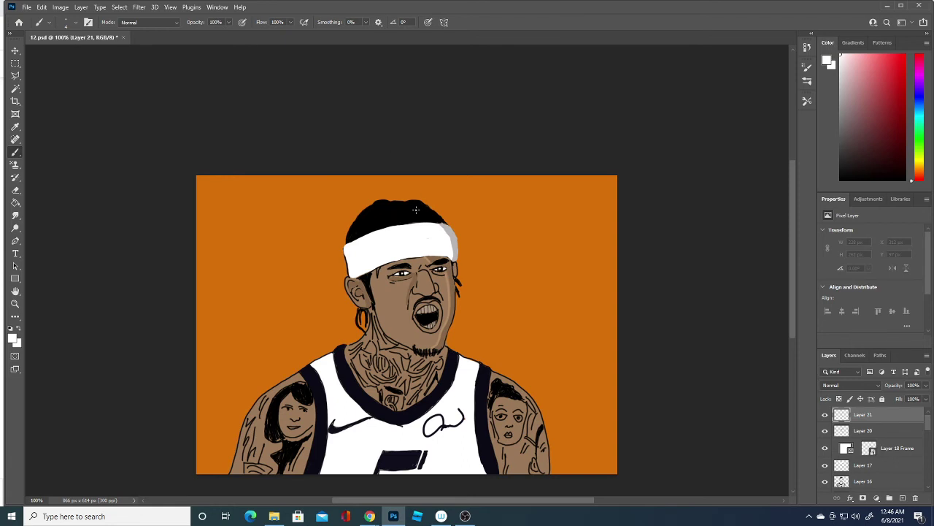
{"action": "left_click_drag", "start_coordinate": [417, 209], "coordinate": [407, 202]}
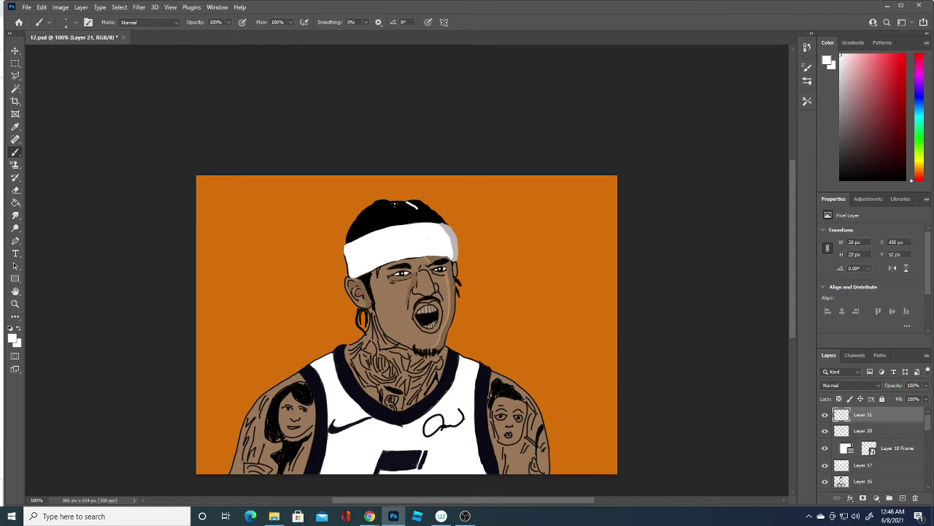
{"action": "key", "text": "ctrl+z"}
{"action": "left_click", "coordinate": [387, 211]}
Set the foreground to dark grey #443939, draw a hair-top line, and enlarge the brush.
{"action": "left_click", "coordinate": [12, 338]}
{"action": "left_click", "coordinate": [392, 208]}
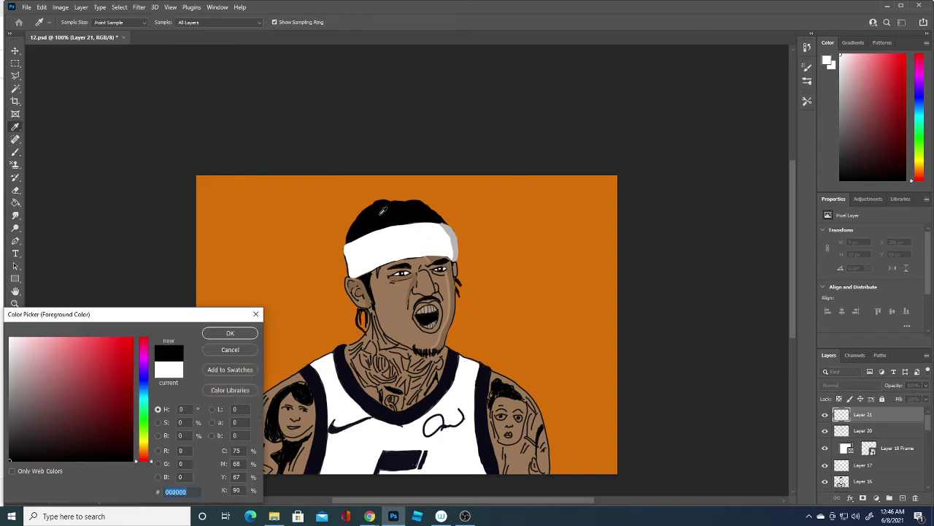
{"action": "left_click", "coordinate": [31, 417]}
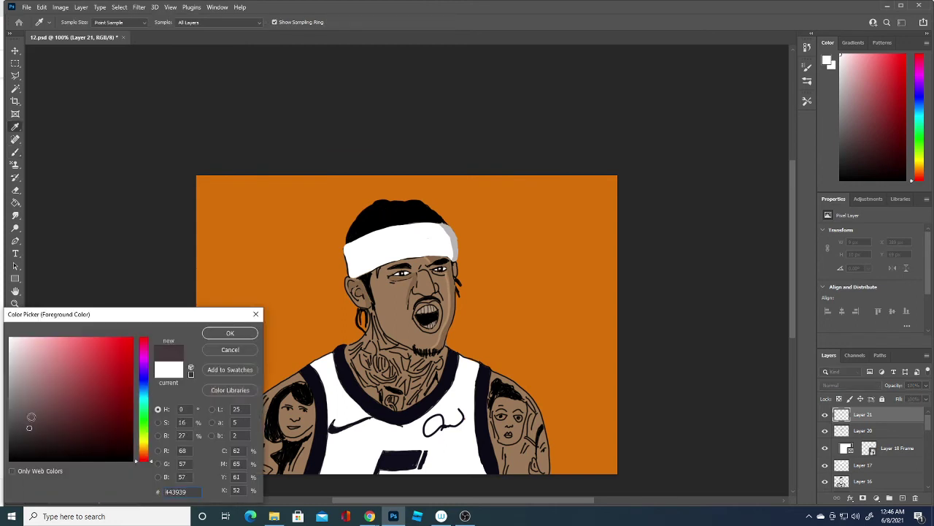
{"action": "left_click", "coordinate": [230, 333]}
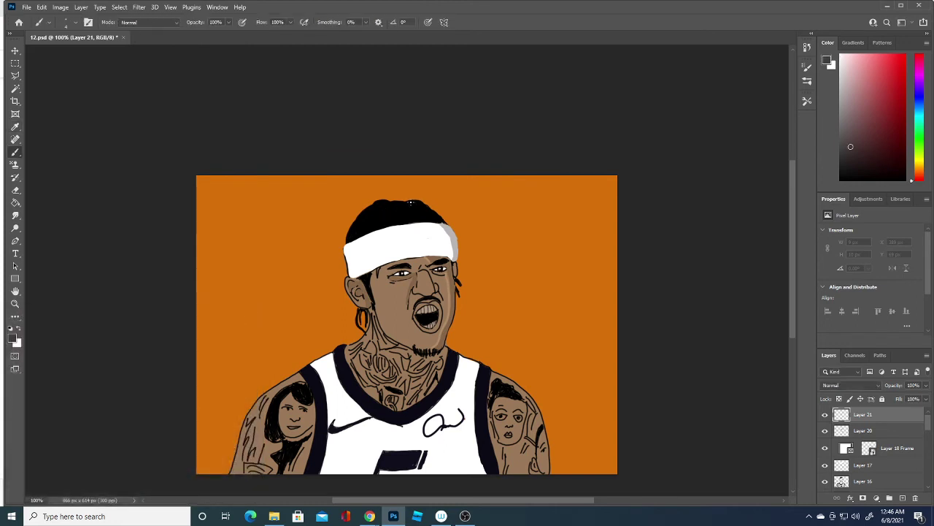
{"action": "left_click_drag", "start_coordinate": [411, 204], "coordinate": [441, 219]}
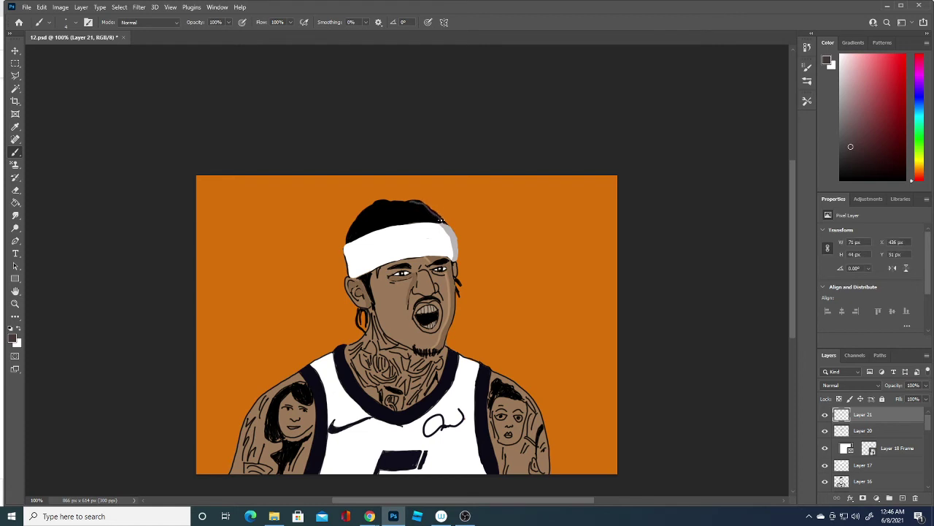
{"action": "left_click", "coordinate": [76, 21]}
{"action": "left_click_drag", "start_coordinate": [62, 53], "coordinate": [62, 53]}
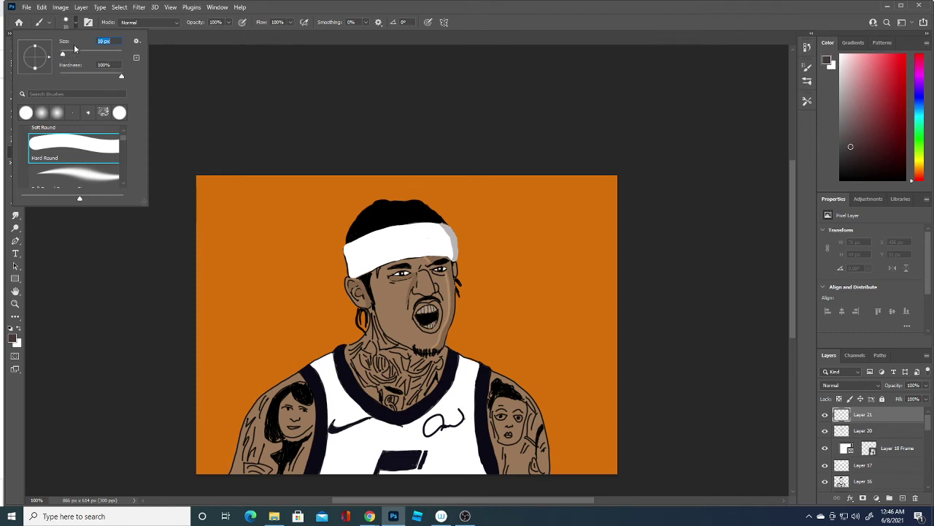
{"action": "left_click", "coordinate": [408, 203]}
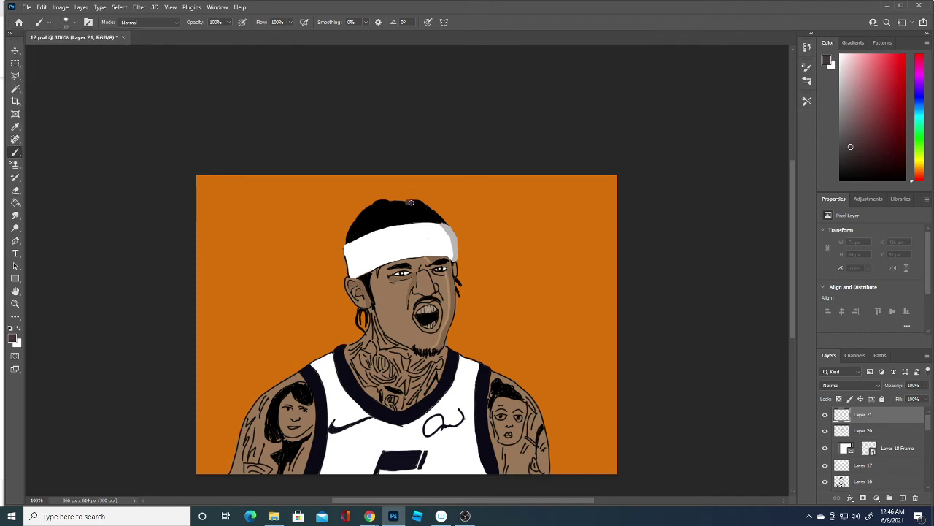
Paint the dark grey rim along the hair top, both jersey straps and the right neckline.
{"action": "left_click_drag", "start_coordinate": [419, 203], "coordinate": [438, 217]}
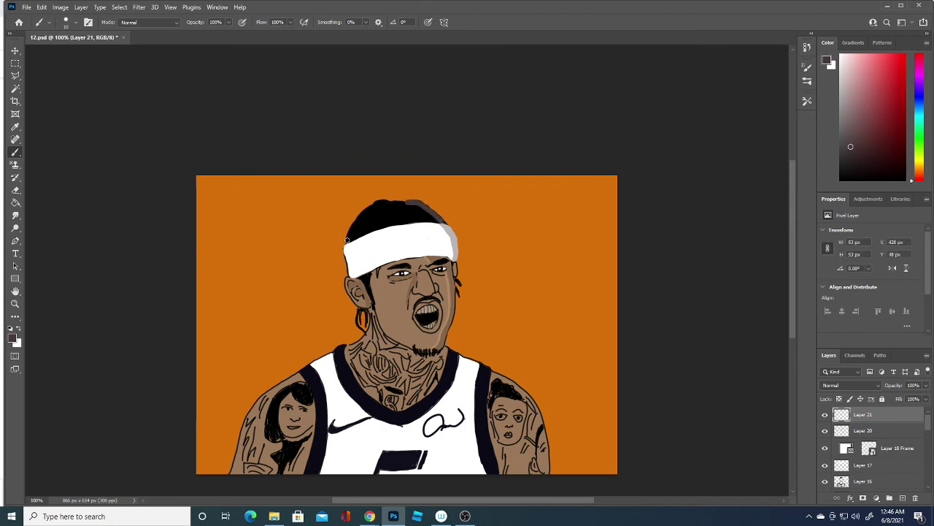
{"action": "left_click_drag", "start_coordinate": [406, 202], "coordinate": [373, 204]}
{"action": "left_click_drag", "start_coordinate": [373, 205], "coordinate": [363, 212]}
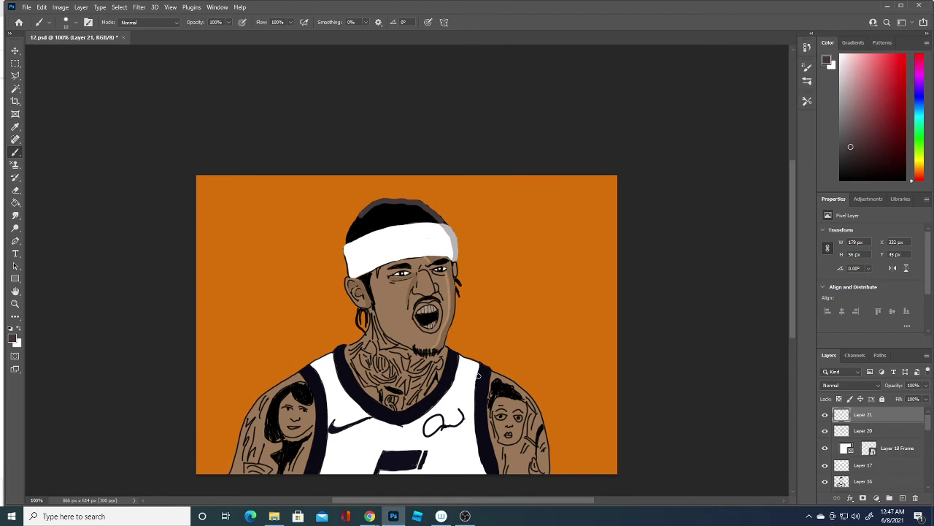
{"action": "left_click_drag", "start_coordinate": [488, 370], "coordinate": [497, 468]}
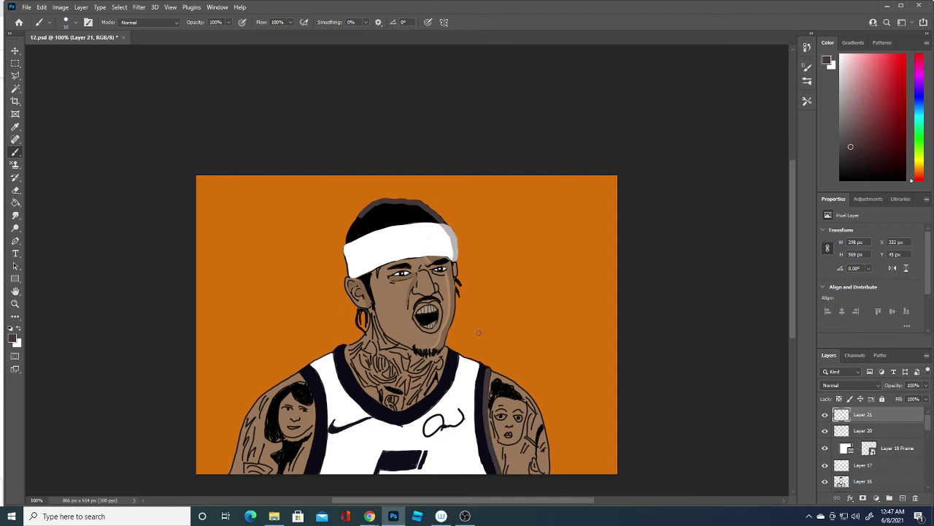
{"action": "mouse_move", "coordinate": [310, 368]}
{"action": "left_mouse_down"}
{"action": "mouse_move", "coordinate": [328, 436]}
{"action": "mouse_move", "coordinate": [312, 468]}
{"action": "left_mouse_up"}
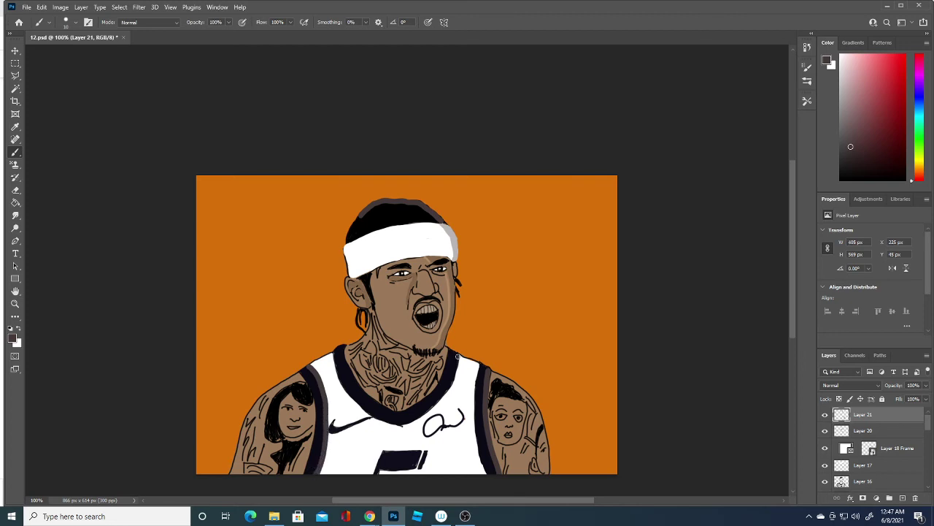
{"action": "mouse_move", "coordinate": [459, 357]}
{"action": "left_mouse_down"}
{"action": "mouse_move", "coordinate": [437, 401]}
{"action": "mouse_move", "coordinate": [406, 423]}
{"action": "mouse_move", "coordinate": [398, 418]}
{"action": "left_mouse_up"}
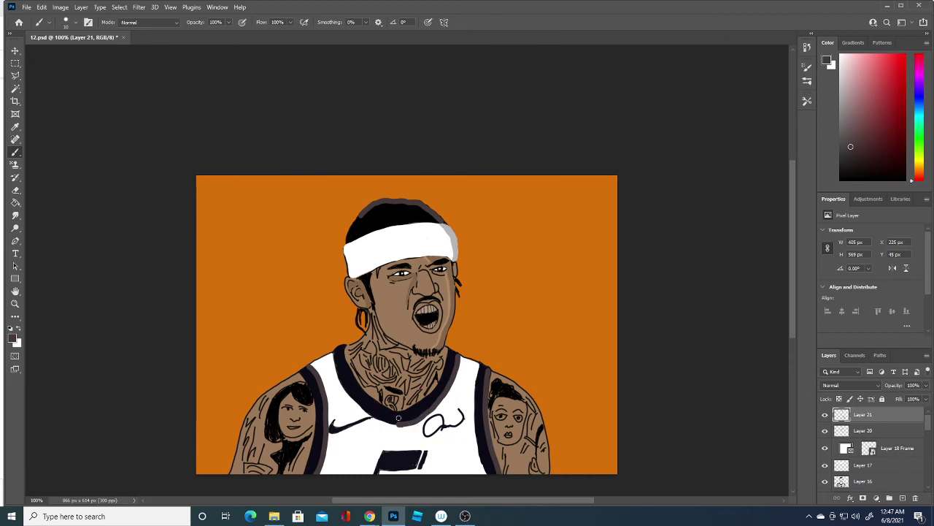
Set a near-white foreground colour and shrink the brush to 1 px.
{"action": "left_click", "coordinate": [12, 338]}
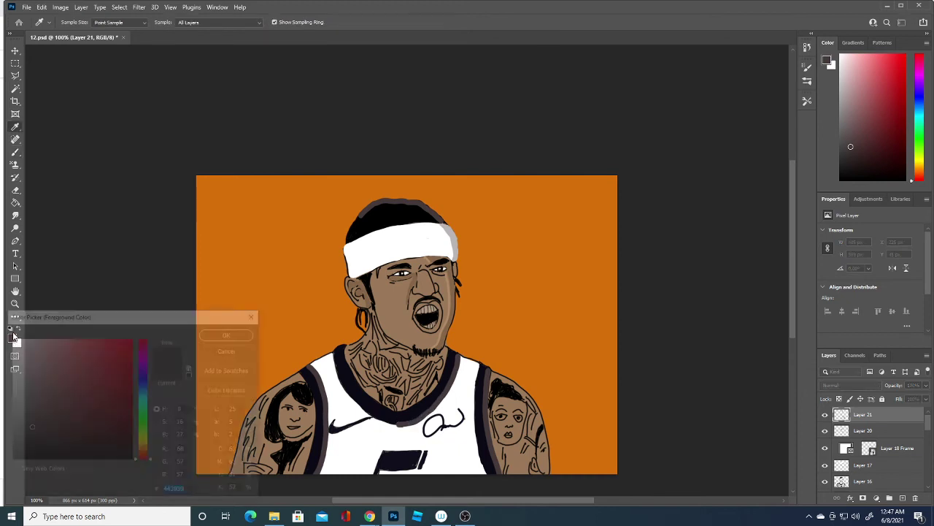
{"action": "left_click", "coordinate": [11, 337]}
{"action": "left_click", "coordinate": [243, 333]}
{"action": "key", "text": "b"}
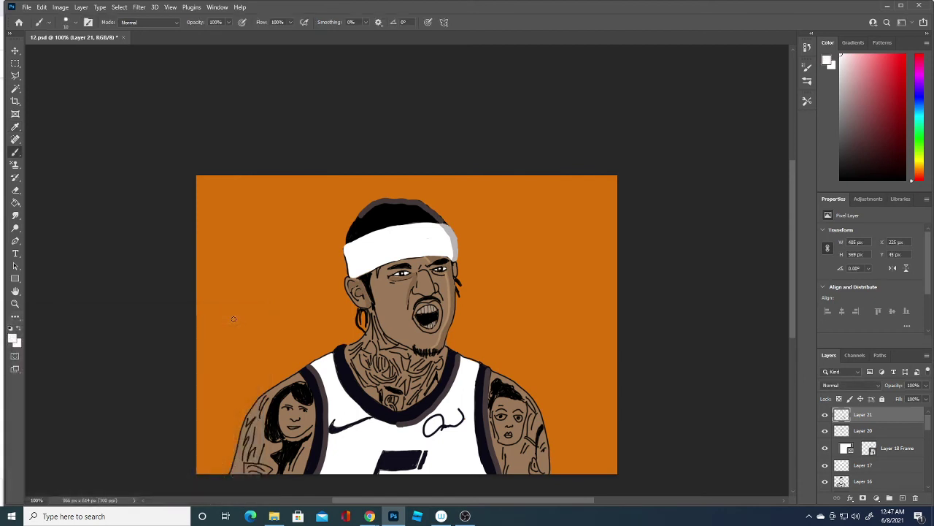
{"action": "left_click", "coordinate": [70, 22]}
{"action": "left_click_drag", "start_coordinate": [64, 54], "coordinate": [62, 56]}
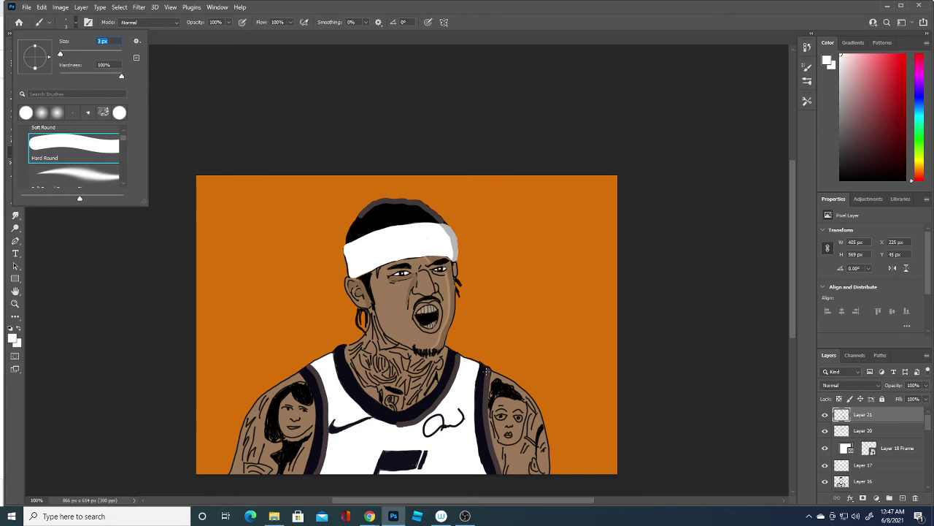
{"action": "key", "text": "Return"}
Paint light highlights along the jersey edge and the headband, face and jaw right edges.
{"action": "left_click_drag", "start_coordinate": [489, 374], "coordinate": [502, 473]}
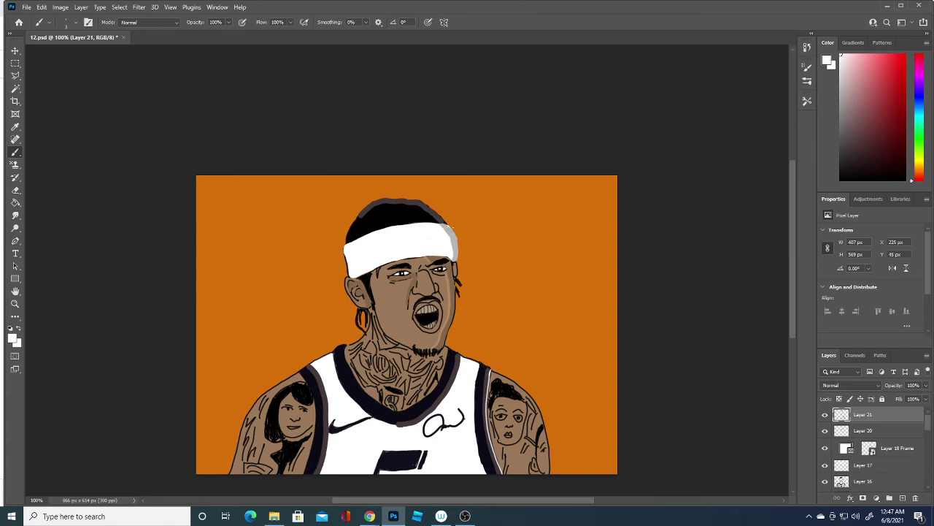
{"action": "left_click_drag", "start_coordinate": [454, 232], "coordinate": [459, 245]}
{"action": "left_click_drag", "start_coordinate": [452, 273], "coordinate": [454, 318]}
{"action": "left_click_drag", "start_coordinate": [447, 334], "coordinate": [439, 352]}
Darken the beard on the chin with black.
{"action": "left_click", "coordinate": [13, 339]}
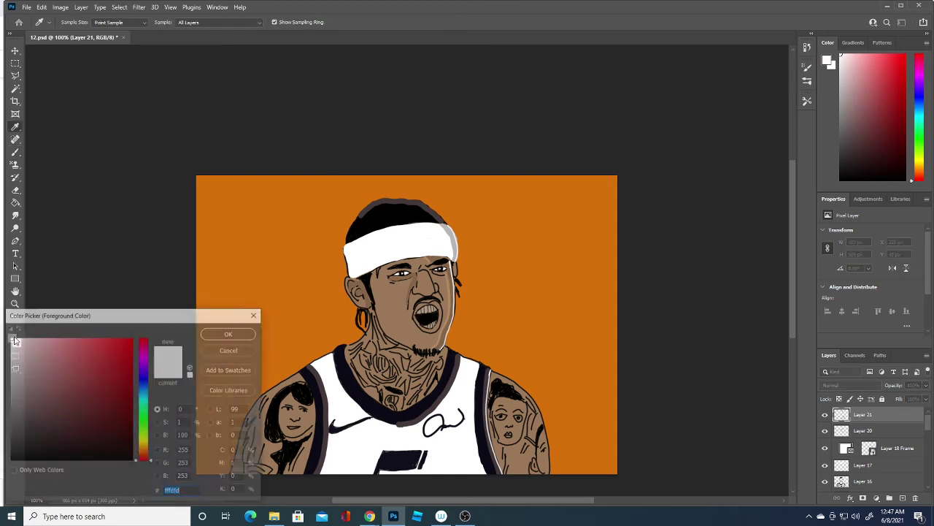
{"action": "left_click_drag", "start_coordinate": [27, 441], "coordinate": [10, 461]}
{"action": "left_click", "coordinate": [230, 334]}
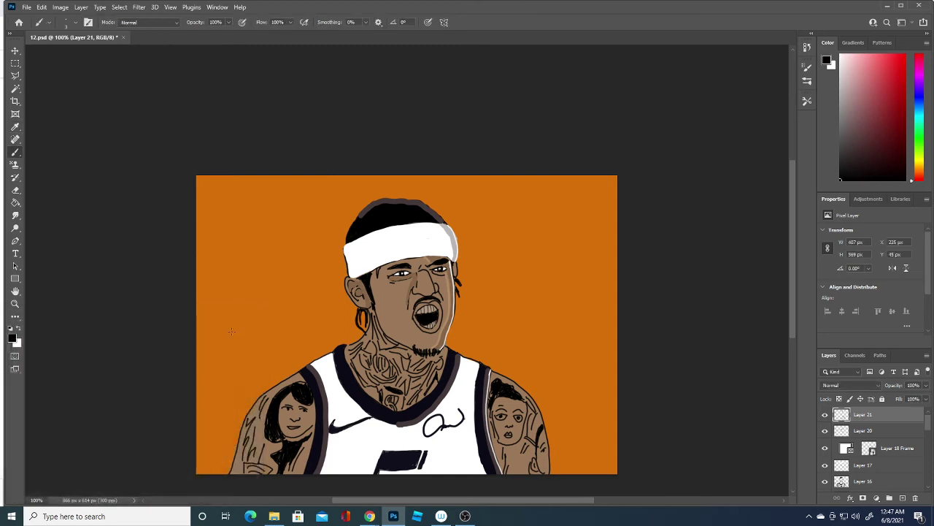
{"action": "left_click_drag", "start_coordinate": [436, 347], "coordinate": [433, 358]}
Sample the face's skin brown, 846547, as the foreground colour.
{"action": "left_click", "coordinate": [12, 338]}
{"action": "left_click_drag", "start_coordinate": [36, 373], "coordinate": [4, 310]}
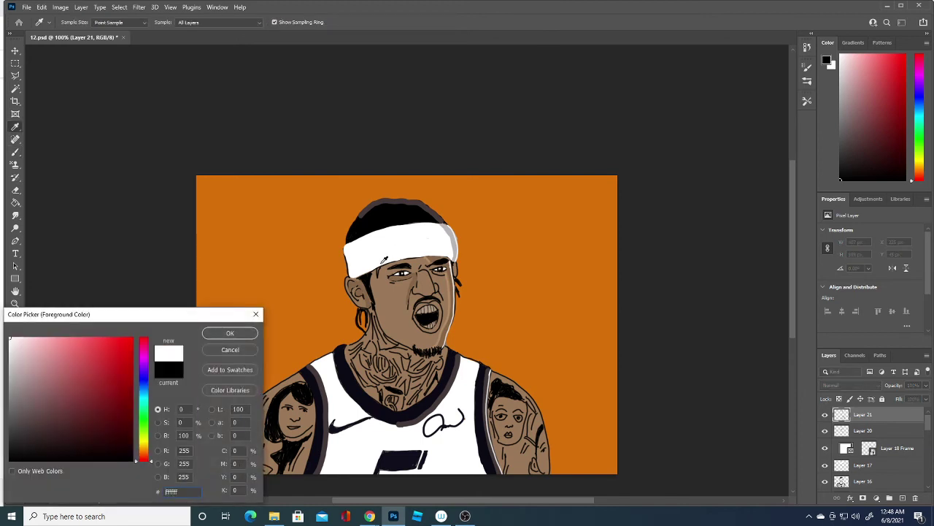
{"action": "left_click", "coordinate": [447, 329]}
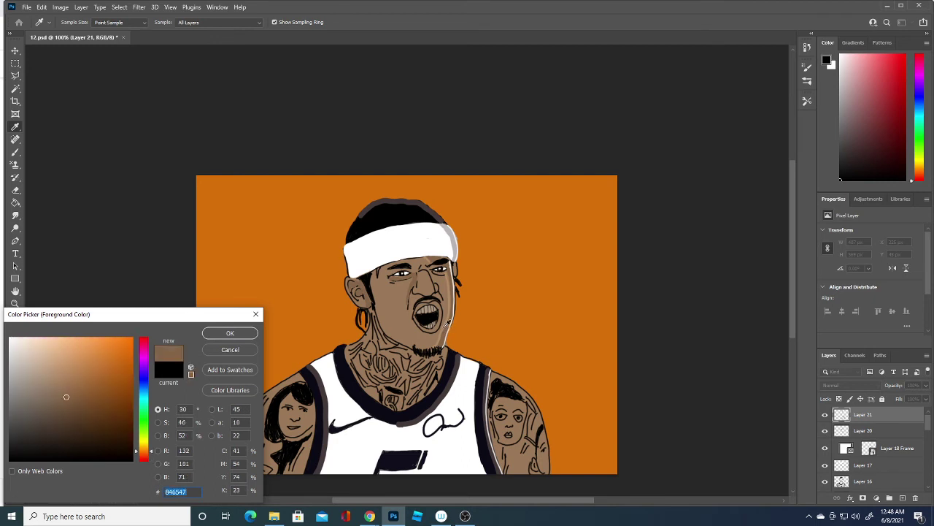
{"action": "left_click", "coordinate": [248, 334]}
On a new layer, paint skin-tone shading along the neck and chin with a 14 px brush.
{"action": "key", "text": "b"}
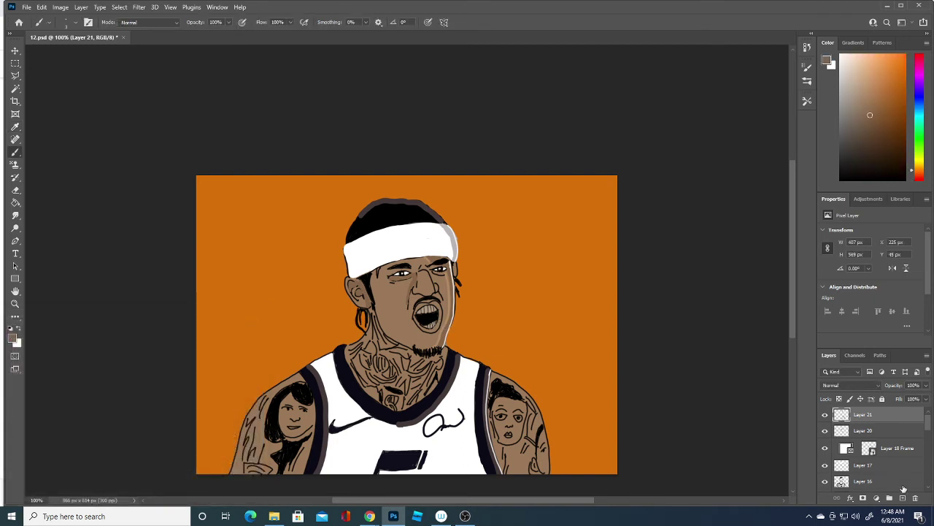
{"action": "left_click", "coordinate": [903, 497]}
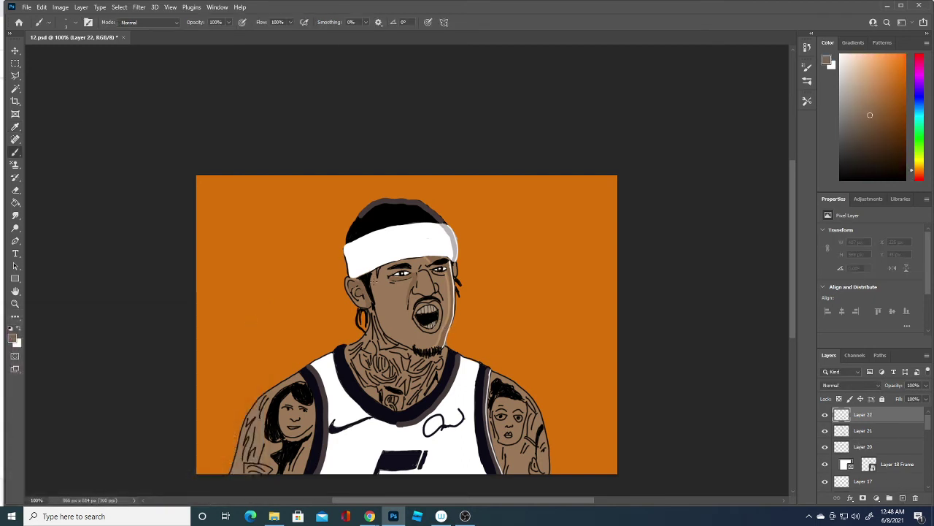
{"action": "left_click_drag", "start_coordinate": [374, 283], "coordinate": [373, 289]}
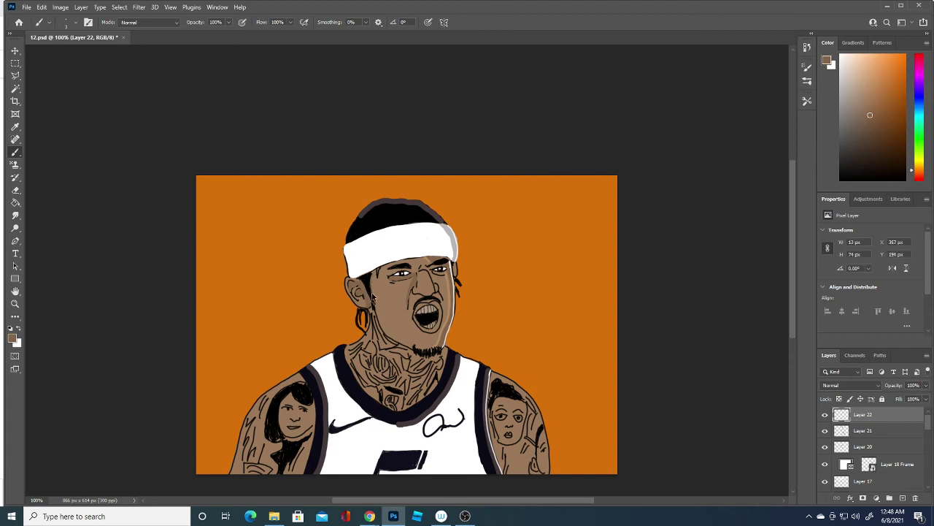
{"action": "left_click", "coordinate": [76, 25]}
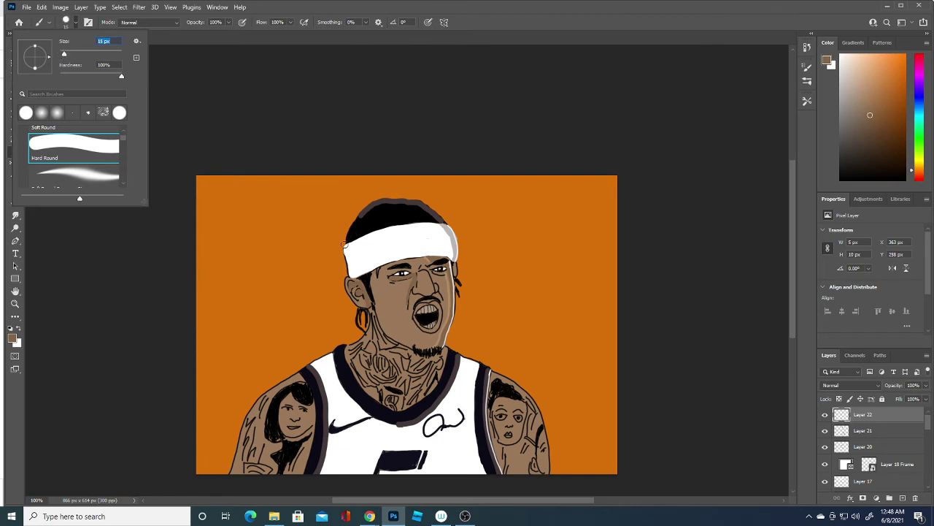
{"action": "left_click_drag", "start_coordinate": [64, 54], "coordinate": [63, 54]}
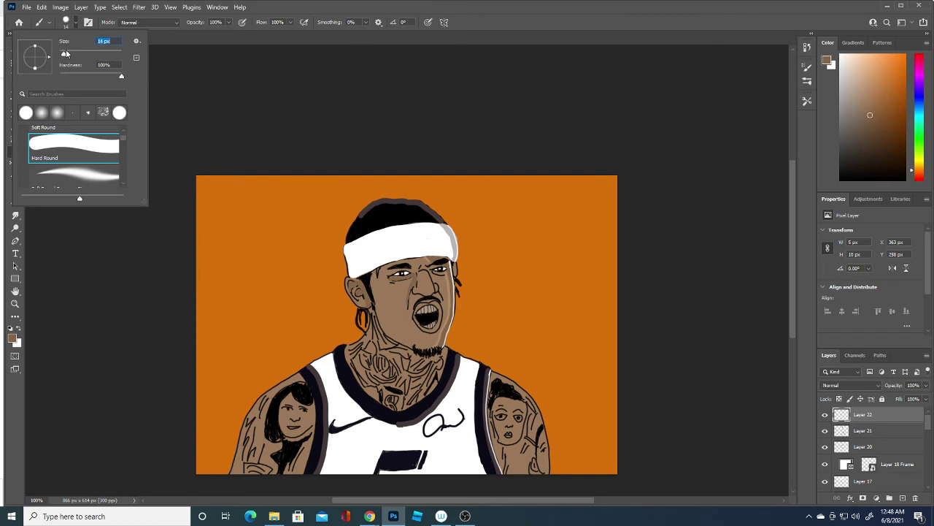
{"action": "left_click", "coordinate": [374, 276]}
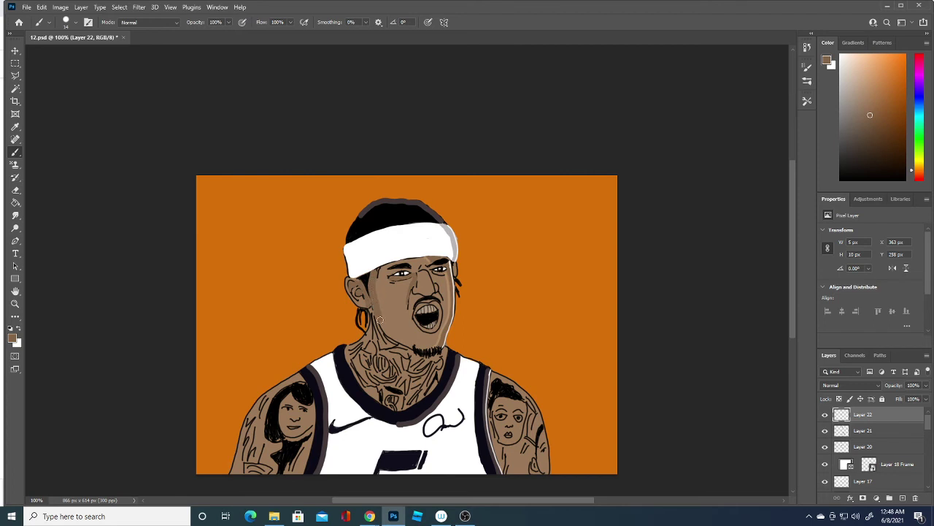
{"action": "left_click_drag", "start_coordinate": [380, 319], "coordinate": [426, 353]}
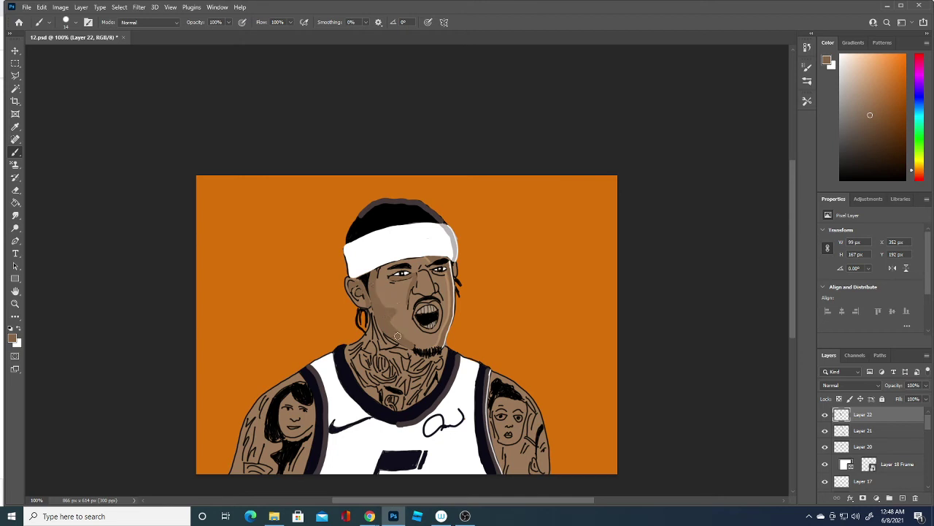
{"action": "left_click_drag", "start_coordinate": [409, 343], "coordinate": [417, 347]}
Switch to lighter brown 977758 and shrink the brush to 3 px.
{"action": "left_click", "coordinate": [13, 337]}
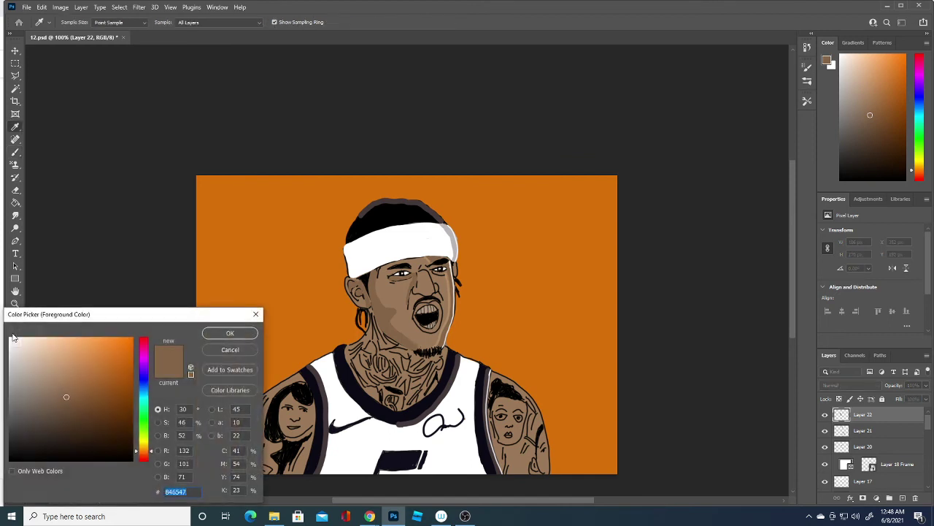
{"action": "left_click", "coordinate": [61, 387]}
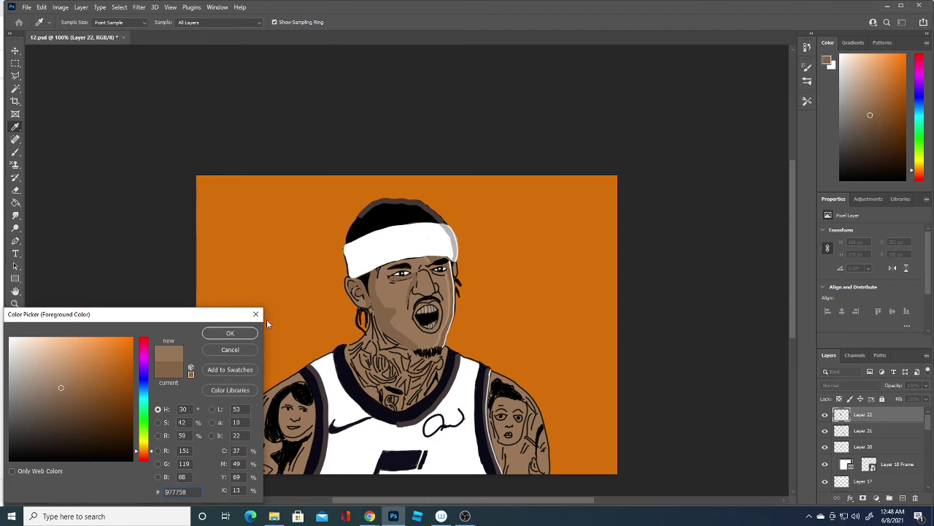
{"action": "left_click", "coordinate": [230, 333]}
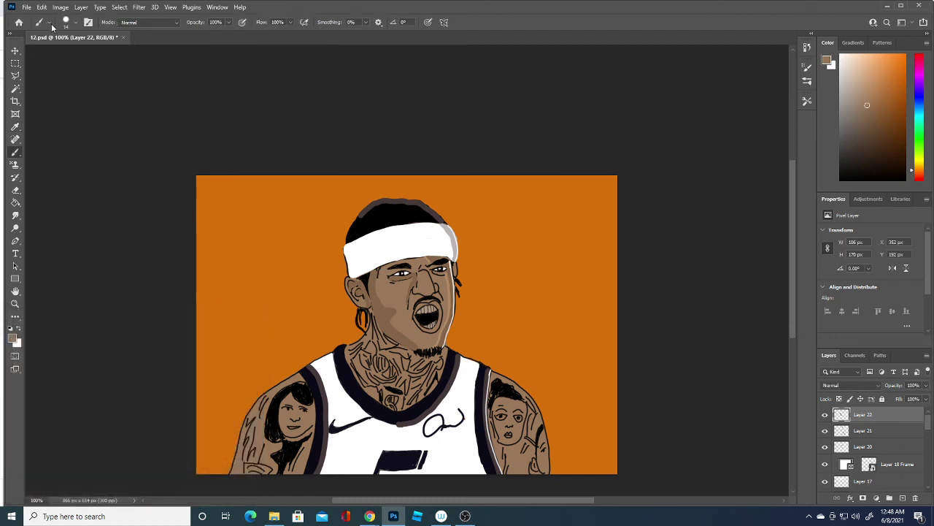
{"action": "left_click", "coordinate": [75, 22]}
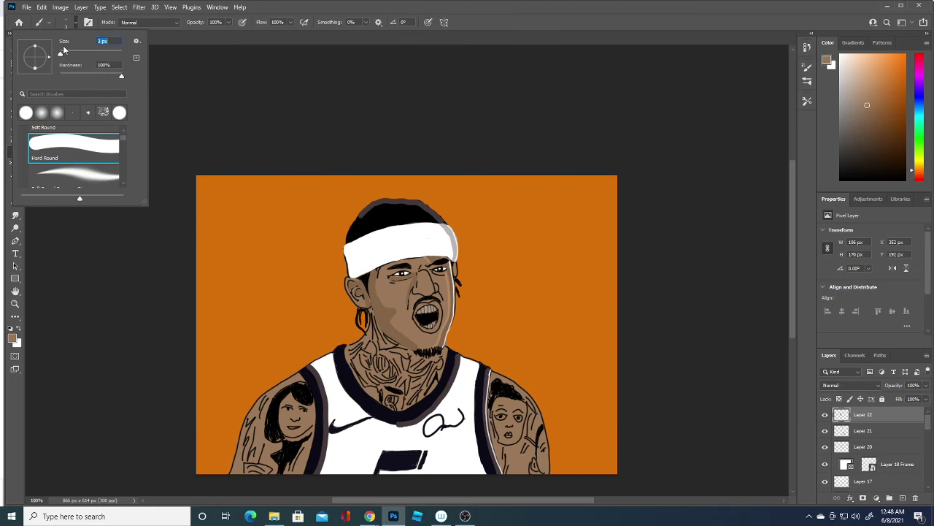
{"action": "left_click_drag", "start_coordinate": [64, 54], "coordinate": [63, 57]}
{"action": "key", "text": "Return"}
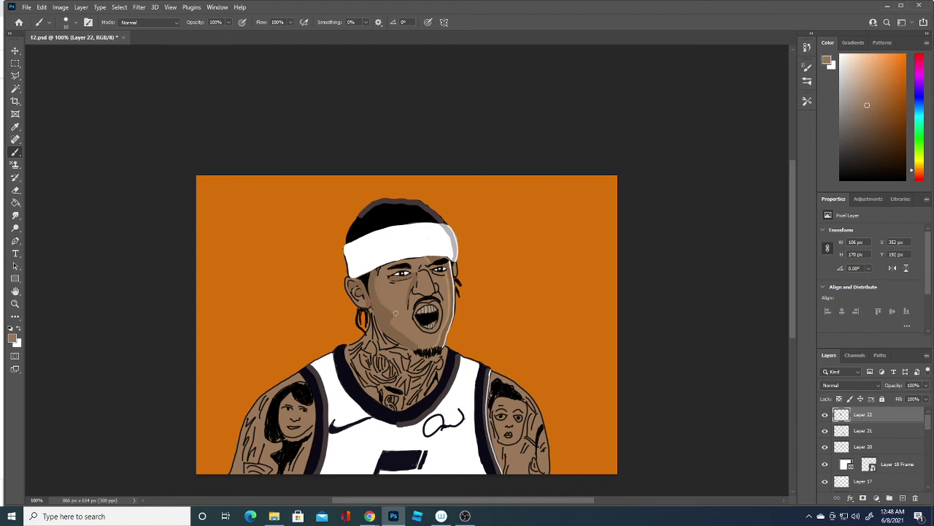
{"action": "right_click", "coordinate": [434, 349]}
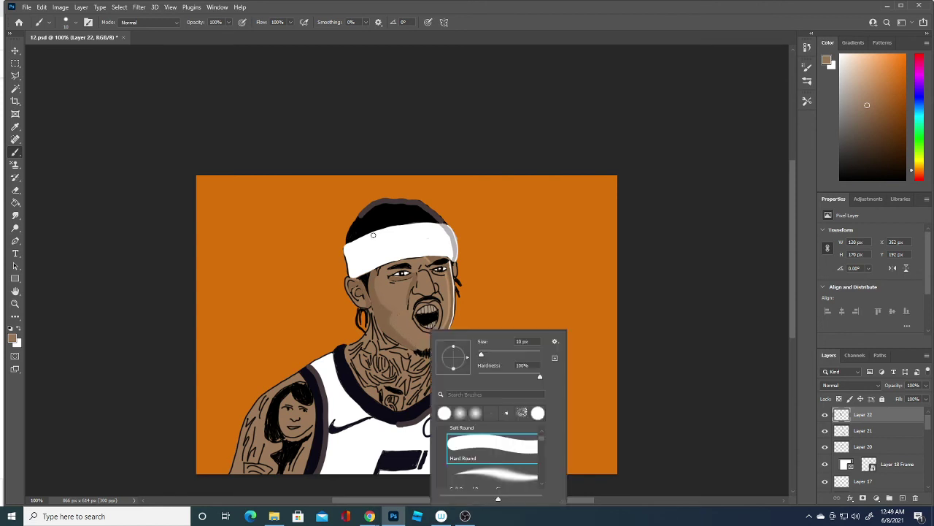
Sample a slightly darker face brown and shade the cheek below the eye.
{"action": "left_click", "coordinate": [13, 336]}
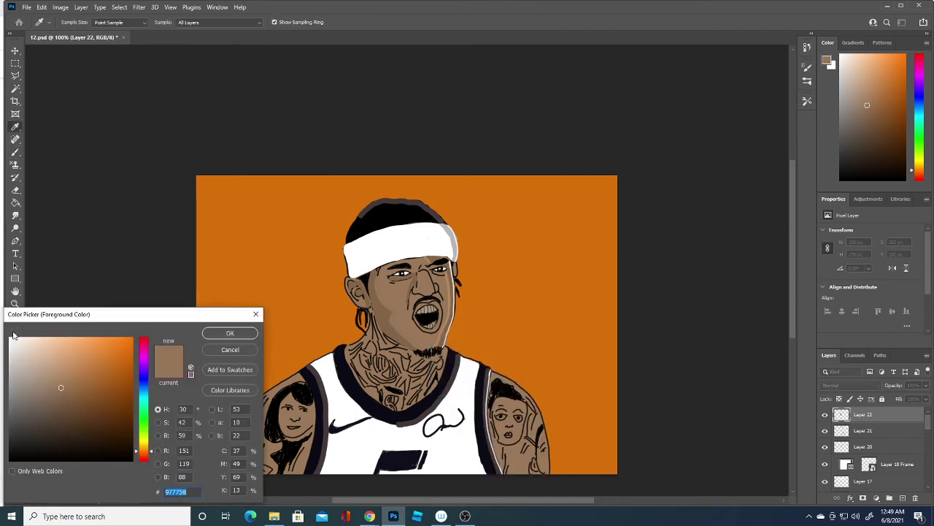
{"action": "left_click", "coordinate": [395, 292]}
{"action": "left_click", "coordinate": [64, 393]}
{"action": "left_click", "coordinate": [230, 333]}
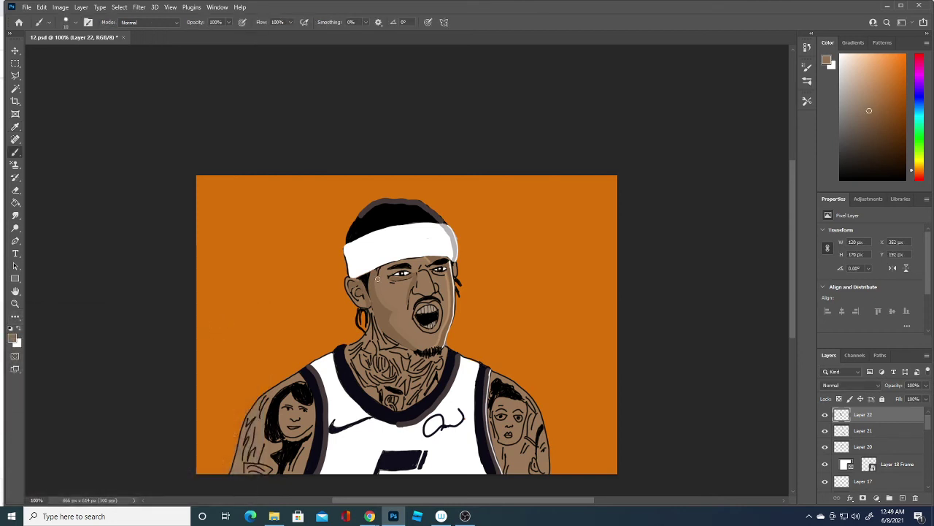
{"action": "left_click_drag", "start_coordinate": [378, 277], "coordinate": [414, 345]}
Try light tan bb9067 on the cheek, then undo it.
{"action": "left_click", "coordinate": [12, 338]}
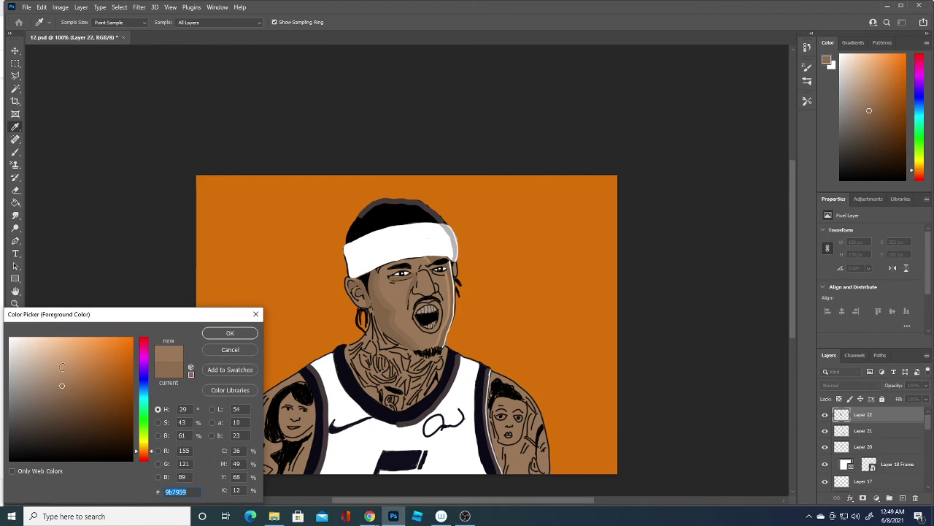
{"action": "left_click", "coordinate": [65, 370]}
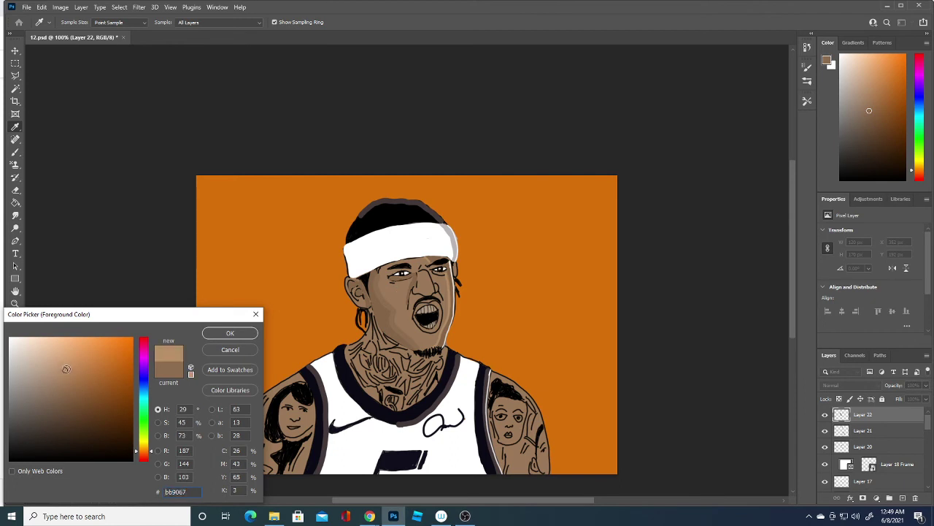
{"action": "left_click", "coordinate": [230, 333]}
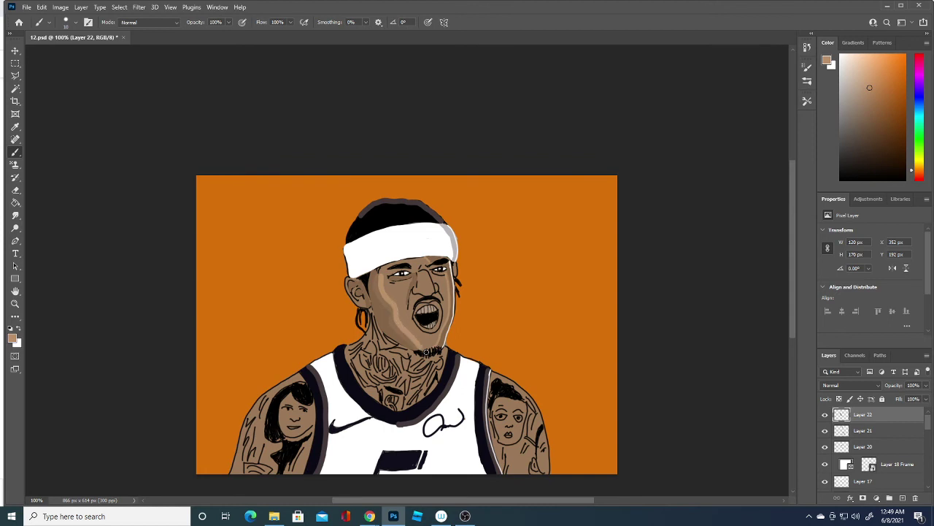
{"action": "key", "text": "ctrl+z"}
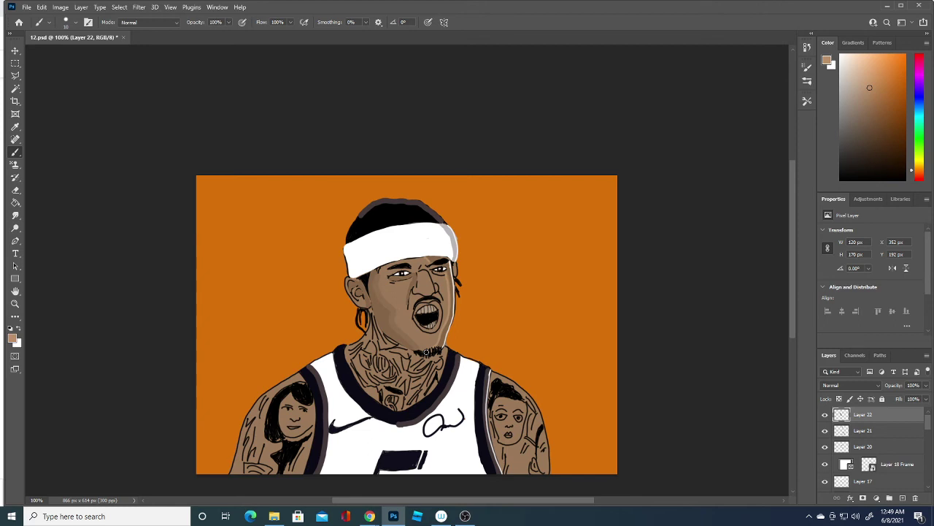
Toggle the face shading and jersey trim layers on and off to compare.
{"action": "left_click", "coordinate": [825, 414]}
{"action": "left_click", "coordinate": [826, 430]}
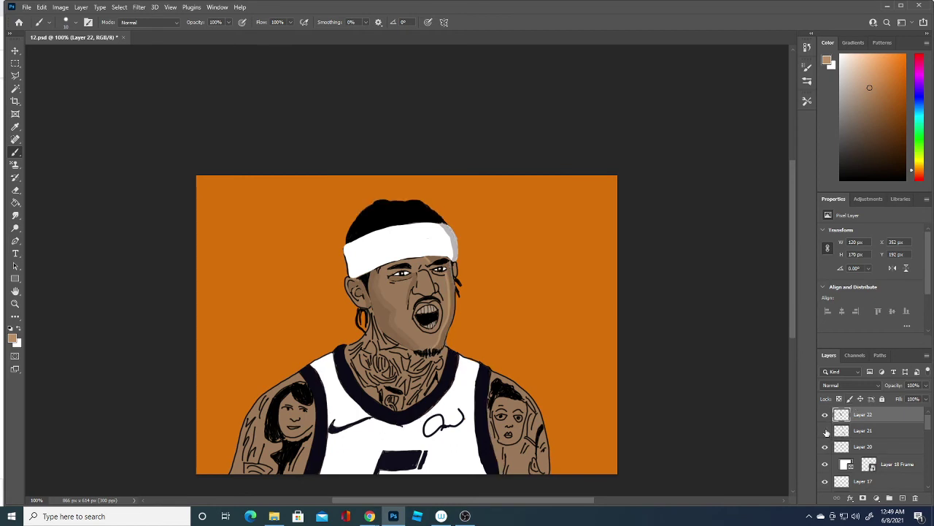
{"action": "left_click", "coordinate": [826, 431]}
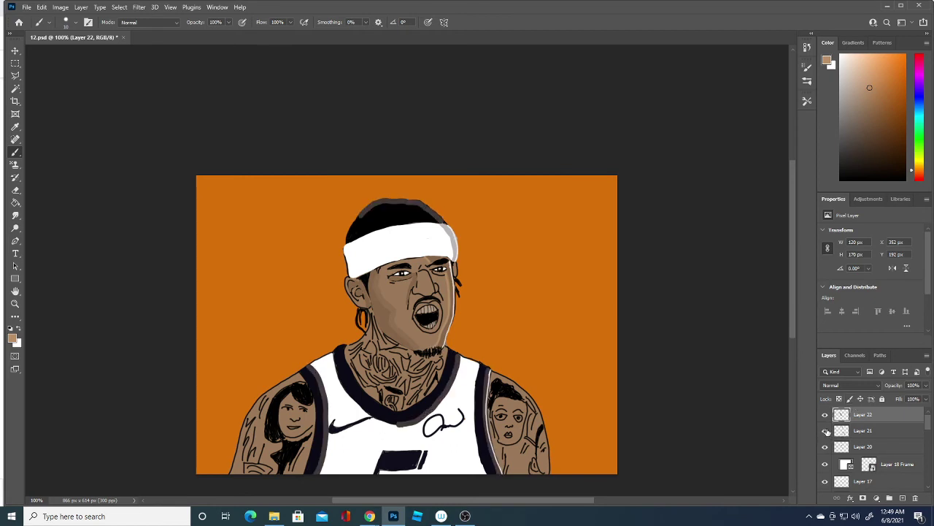
{"action": "left_click", "coordinate": [826, 431]}
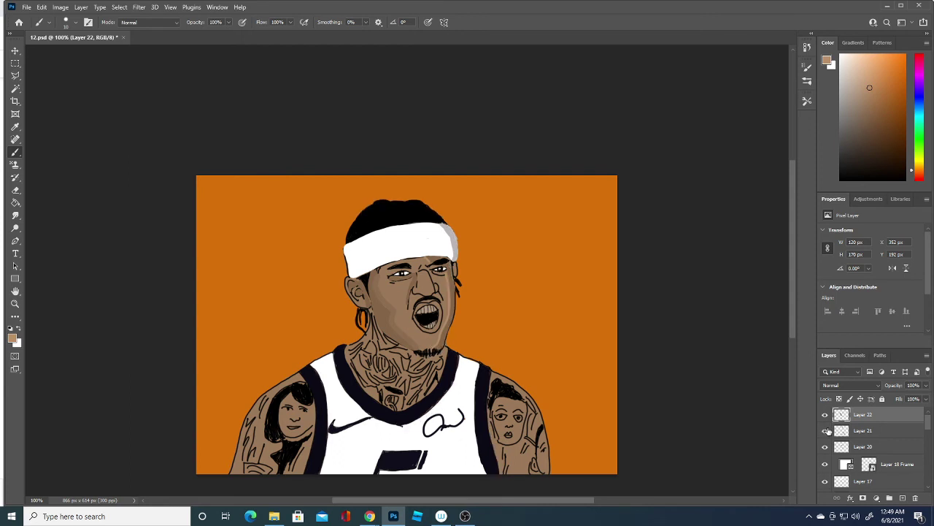
{"action": "left_click", "coordinate": [826, 431]}
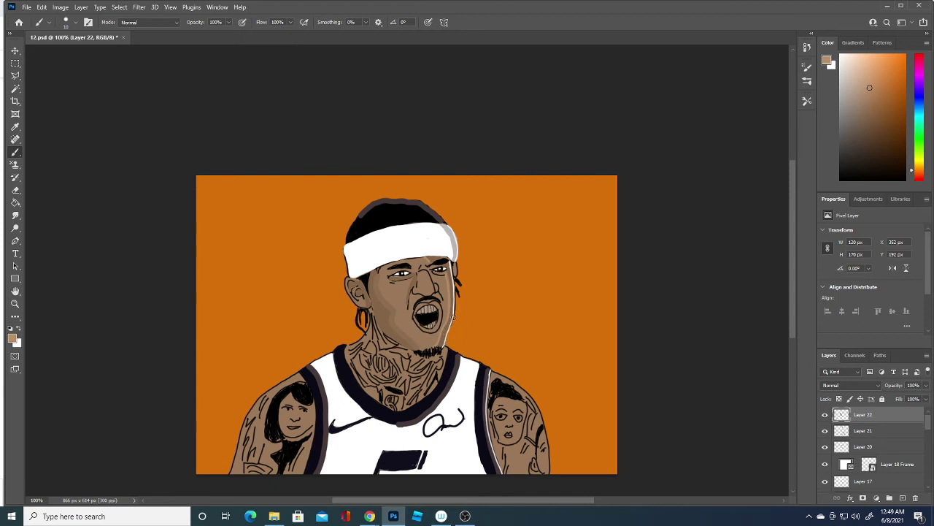
Set the brush size to 1 px.
{"action": "left_click", "coordinate": [76, 22]}
{"action": "left_click_drag", "start_coordinate": [65, 51], "coordinate": [61, 51]}
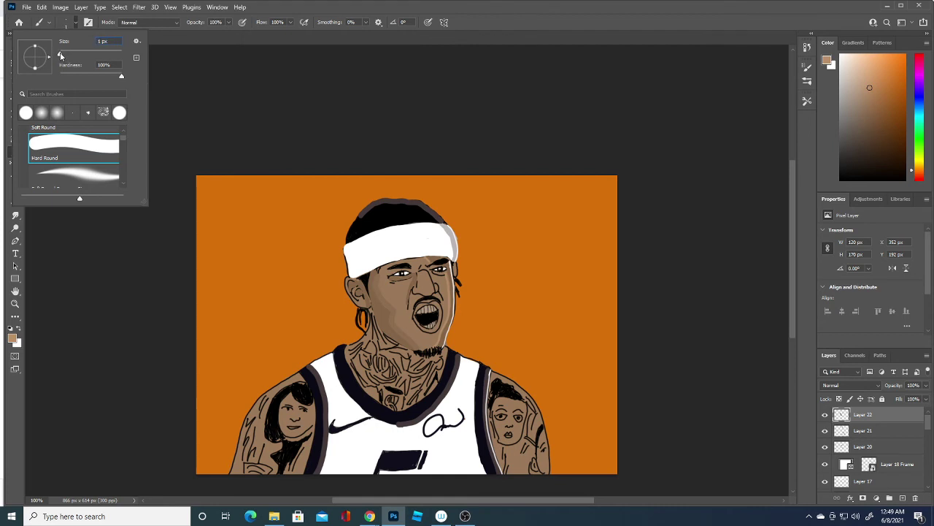
{"action": "left_click_drag", "start_coordinate": [63, 55], "coordinate": [60, 55]}
{"action": "left_click", "coordinate": [458, 332]}
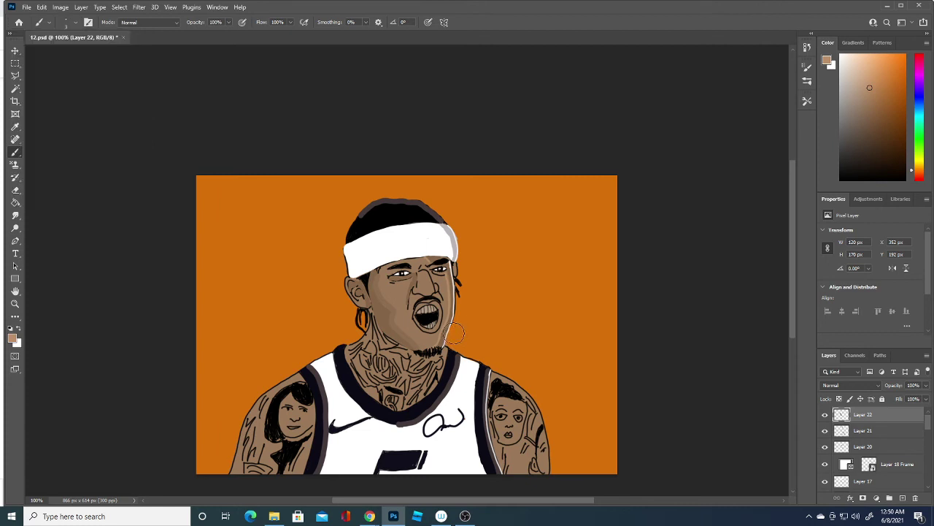
Select and show Layer 21, test a dark stroke along the right arm, then undo it.
{"action": "left_click", "coordinate": [833, 433]}
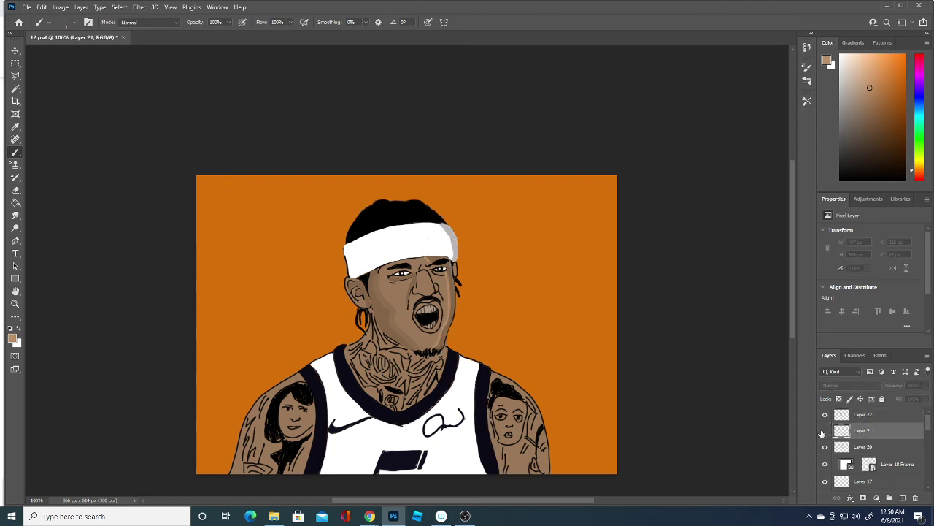
{"action": "left_click", "coordinate": [825, 430]}
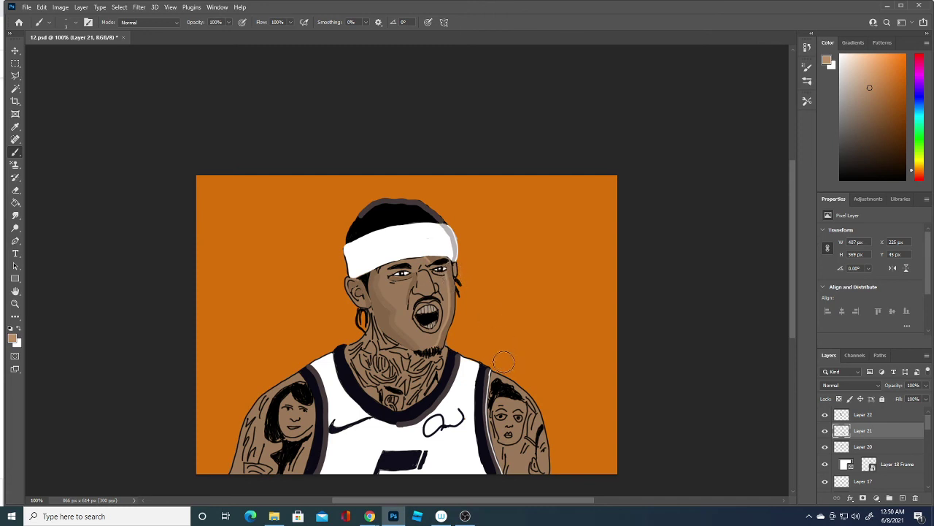
{"action": "left_click_drag", "start_coordinate": [495, 369], "coordinate": [512, 470]}
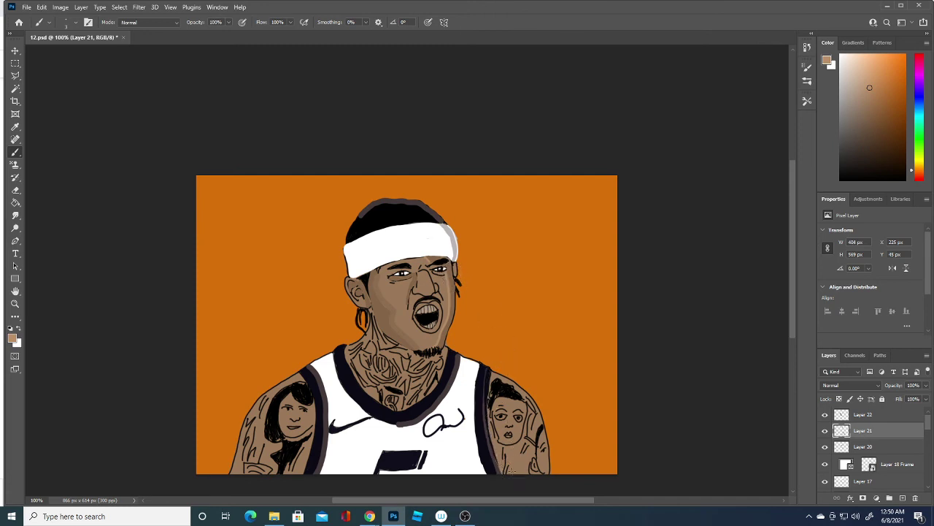
{"action": "key", "text": "ctrl+z"}
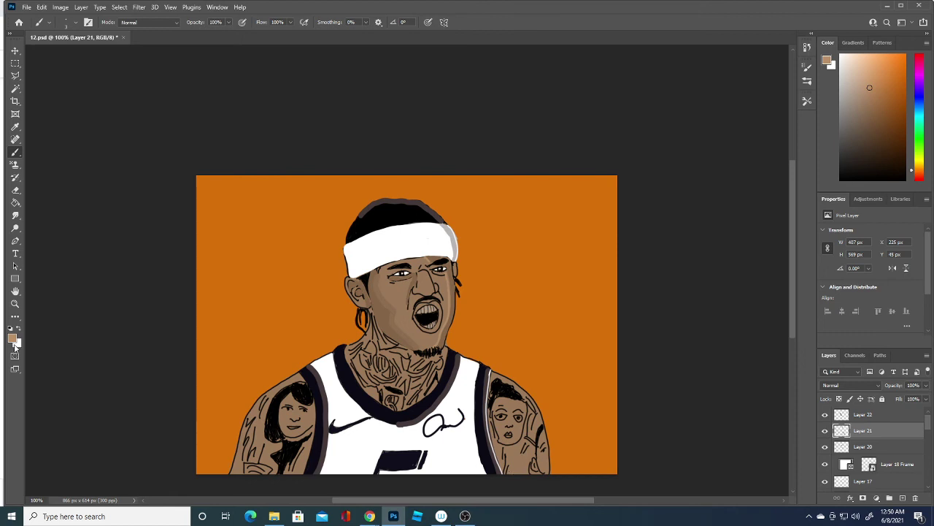
Set the foreground colour to black.
{"action": "left_click", "coordinate": [13, 343]}
{"action": "left_click", "coordinate": [36, 442]}
{"action": "left_click", "coordinate": [228, 331]}
{"action": "right_click", "coordinate": [448, 268]}
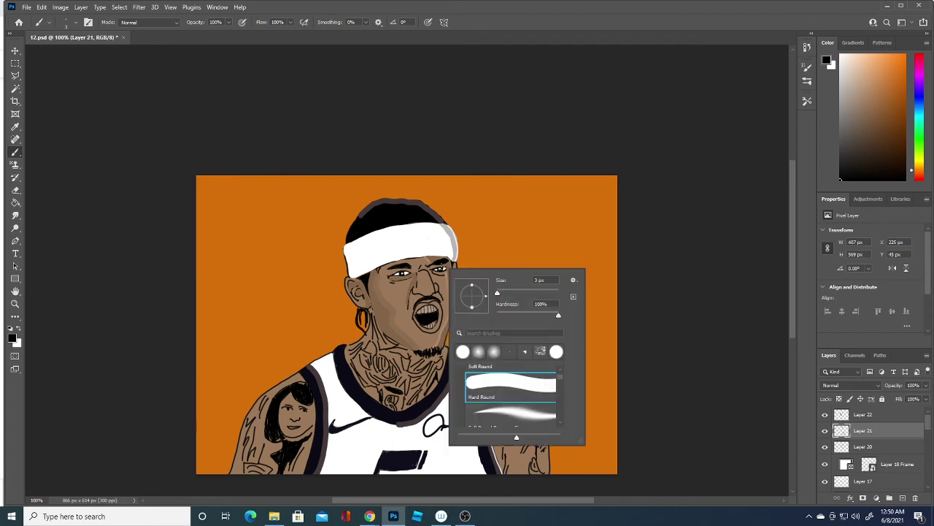
{"action": "key", "text": "Escape"}
On new Layer 23, paint a tiny black mark at the headband's right edge.
{"action": "left_click", "coordinate": [863, 414]}
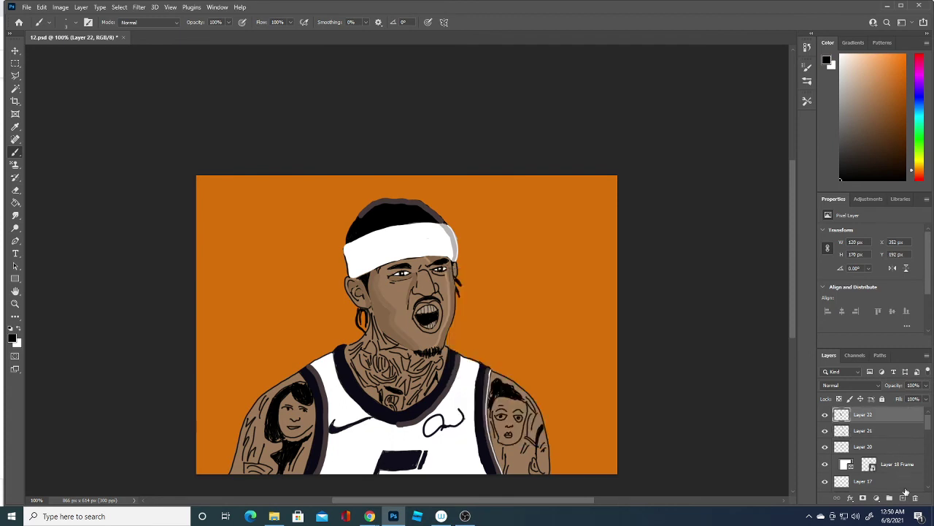
{"action": "left_click", "coordinate": [903, 497]}
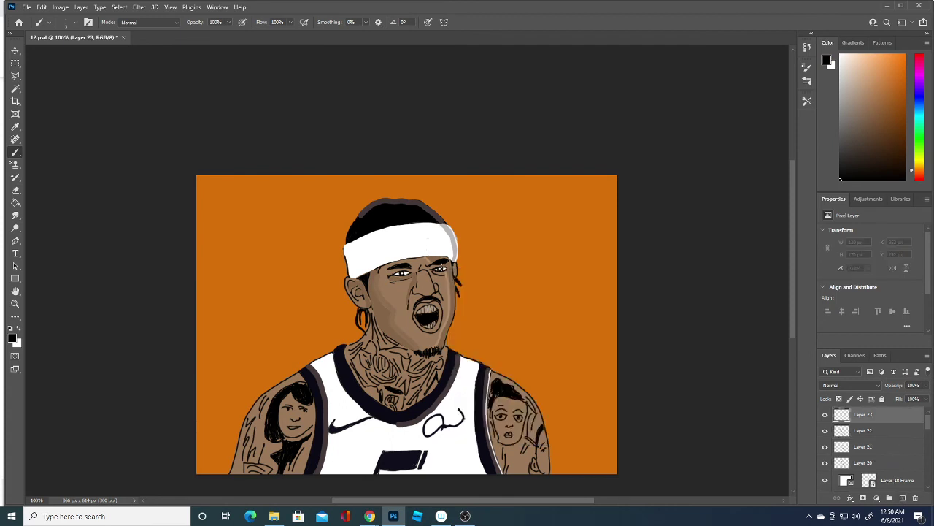
{"action": "left_click_drag", "start_coordinate": [442, 270], "coordinate": [448, 266]}
{"action": "key", "text": "ctrl+z"}
{"action": "left_click_drag", "start_coordinate": [441, 268], "coordinate": [448, 266]}
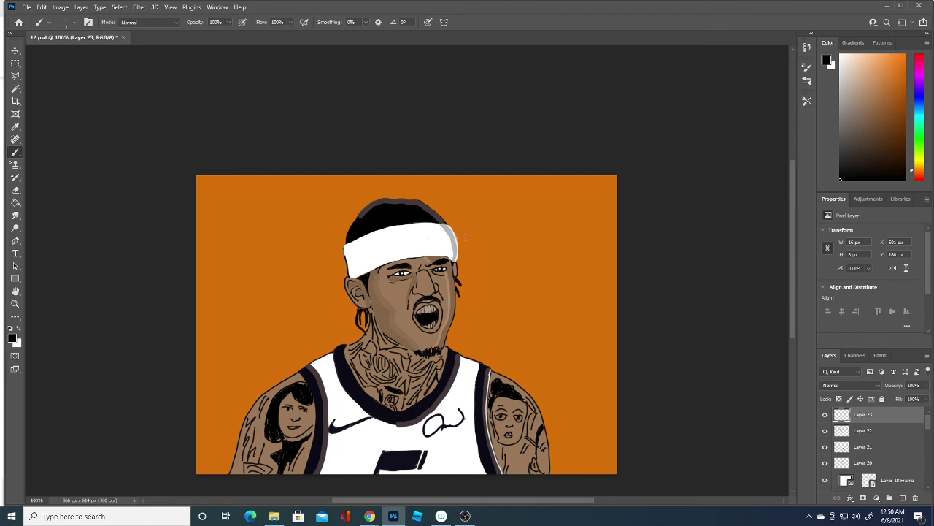
Fill the orange background layer (Layer 19) with dark brown 6c3f16 using the Paint Bucket.
{"action": "scroll", "coordinate": [876, 438], "scroll_direction": "down", "scroll_amount": 5}
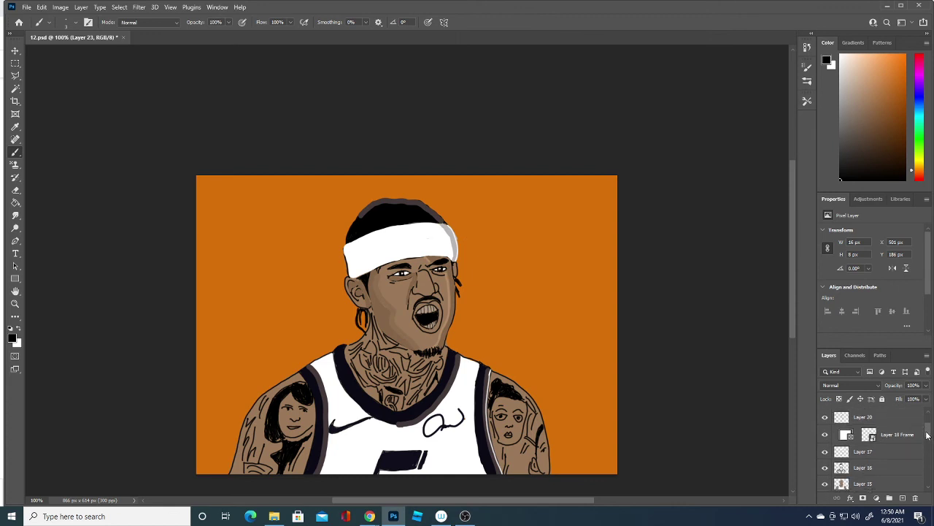
{"action": "left_click", "coordinate": [825, 442]}
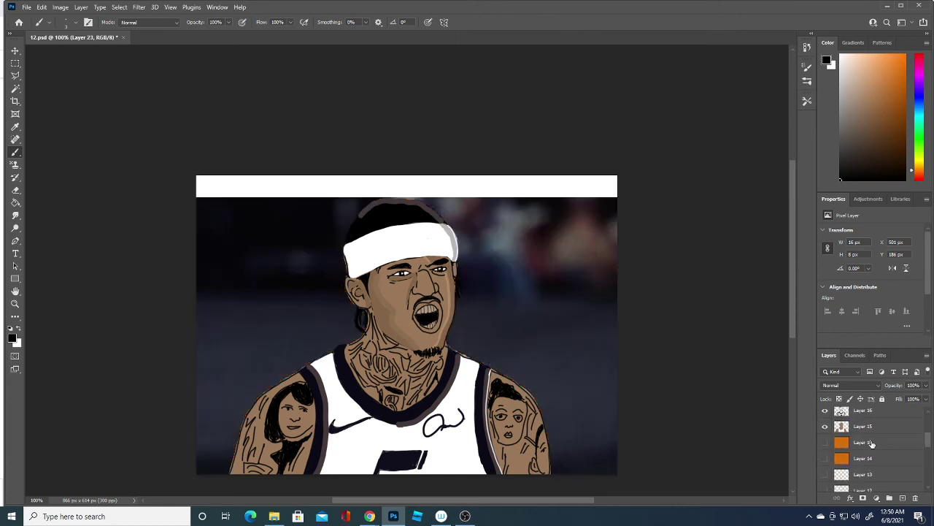
{"action": "left_click", "coordinate": [872, 443]}
{"action": "left_click", "coordinate": [825, 442]}
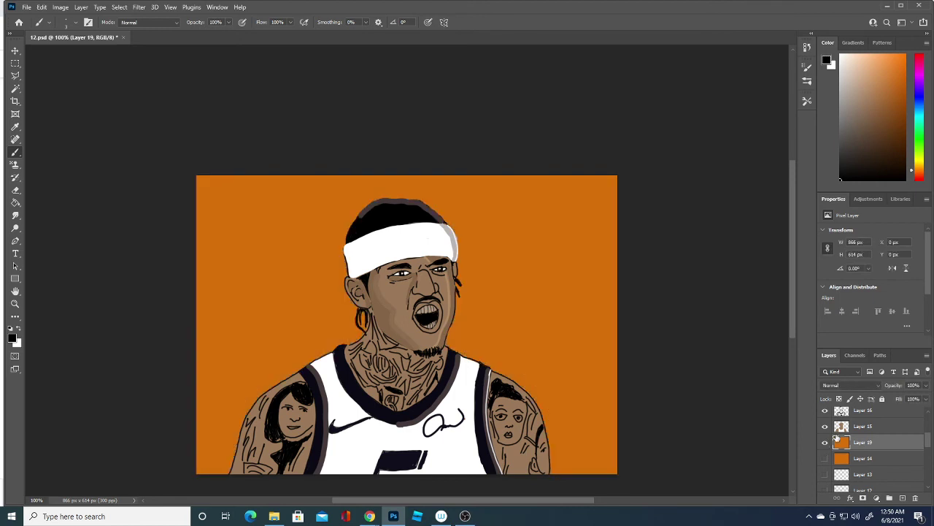
{"action": "left_click", "coordinate": [11, 338]}
{"action": "left_click", "coordinate": [105, 406]}
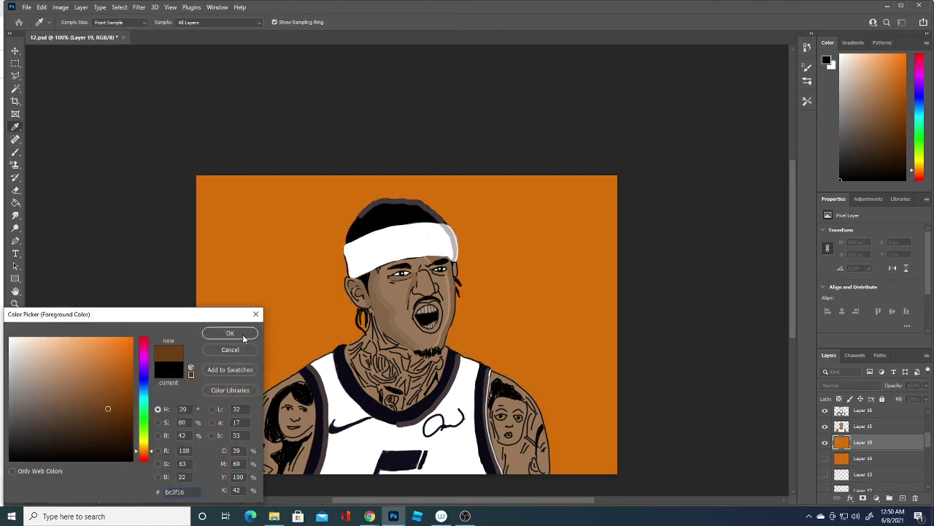
{"action": "left_click", "coordinate": [230, 333]}
{"action": "left_click", "coordinate": [15, 205]}
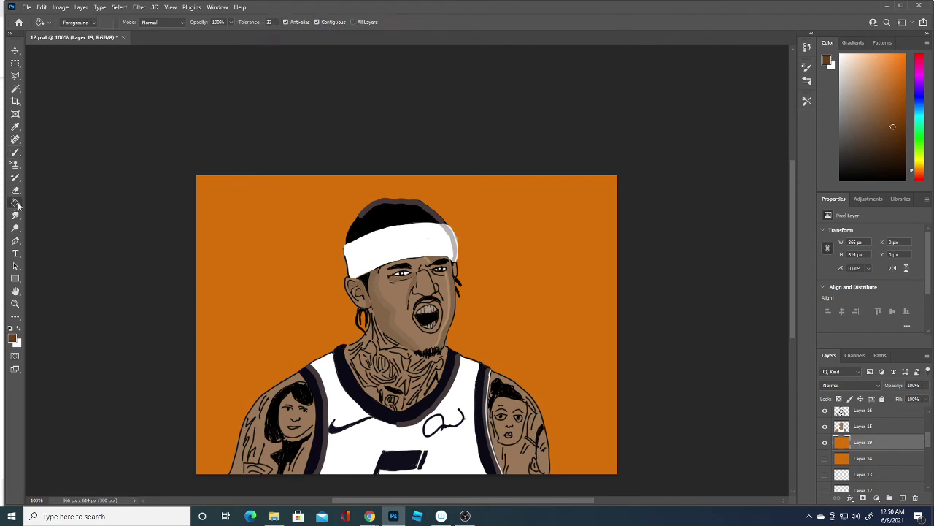
{"action": "left_click", "coordinate": [279, 303]}
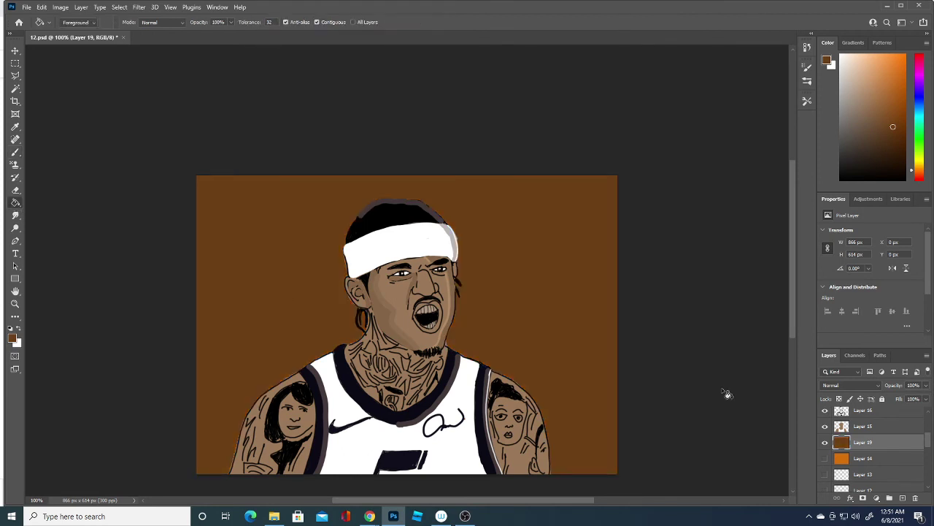
Pick a darker brown and add an empty Layer 24 above the background.
{"action": "left_click", "coordinate": [12, 338]}
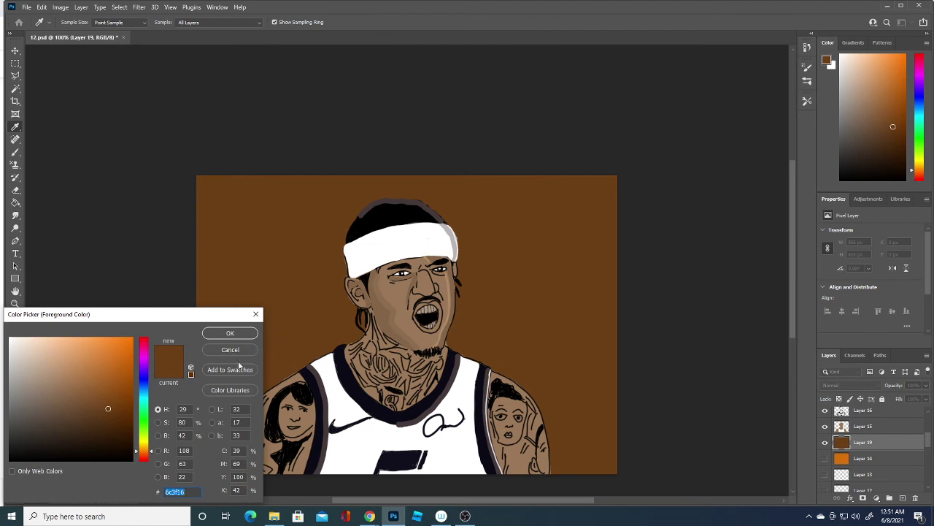
{"action": "left_click", "coordinate": [108, 418]}
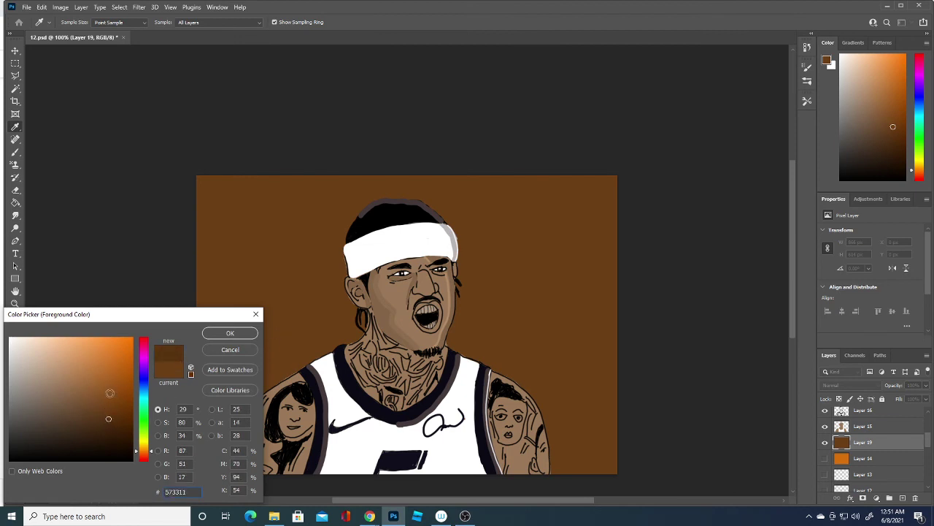
{"action": "left_click", "coordinate": [229, 332]}
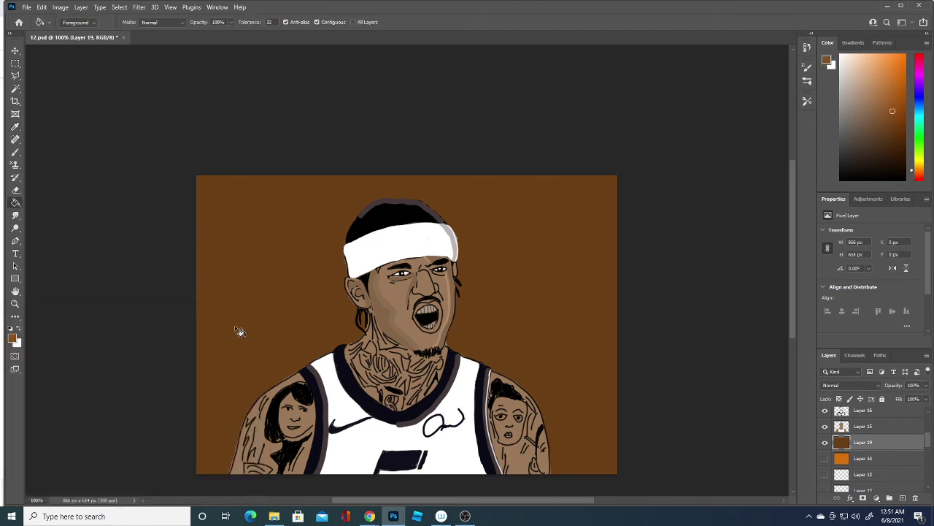
{"action": "left_click", "coordinate": [902, 497]}
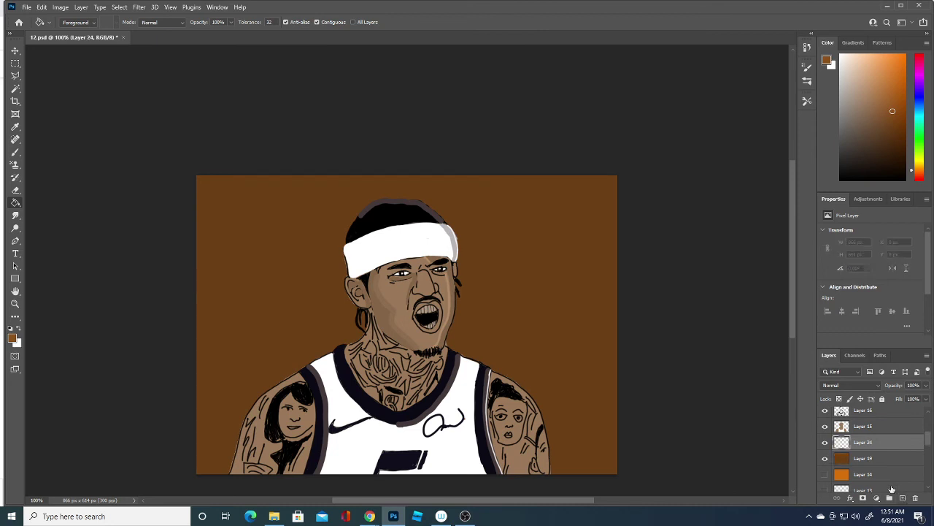
Switch to the Brush tool with the Kyle's Screentones 35 brush.
{"action": "left_click", "coordinate": [15, 153]}
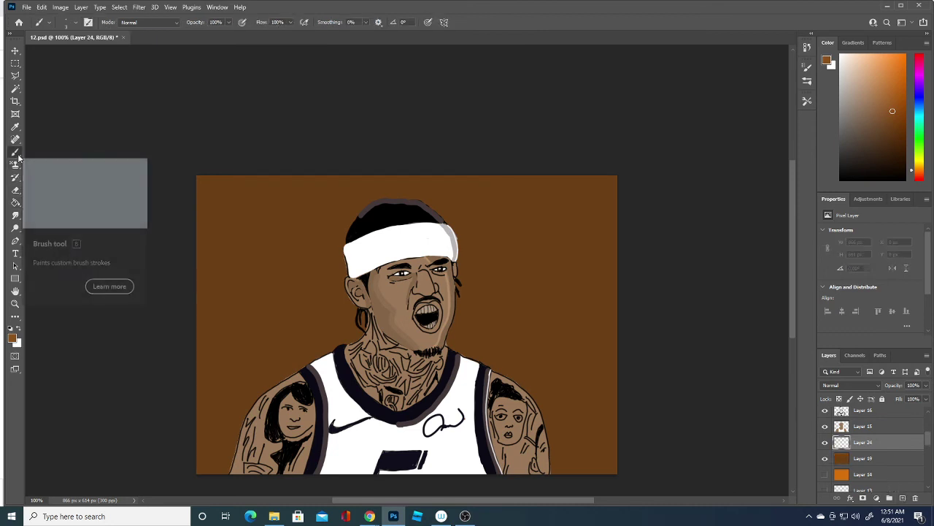
{"action": "left_click", "coordinate": [70, 23]}
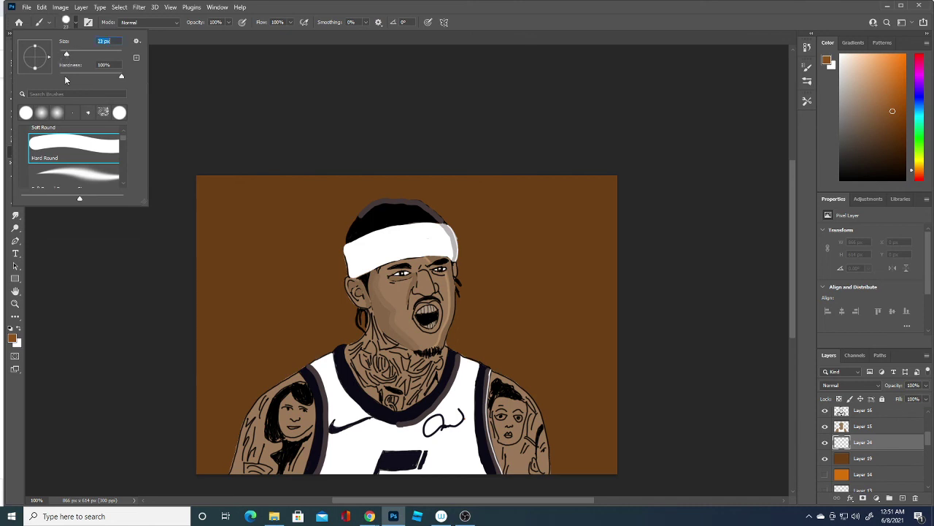
{"action": "scroll", "coordinate": [122, 146], "scroll_direction": "down", "scroll_amount": 2}
{"action": "scroll", "coordinate": [110, 157], "scroll_direction": "down", "scroll_amount": 1}
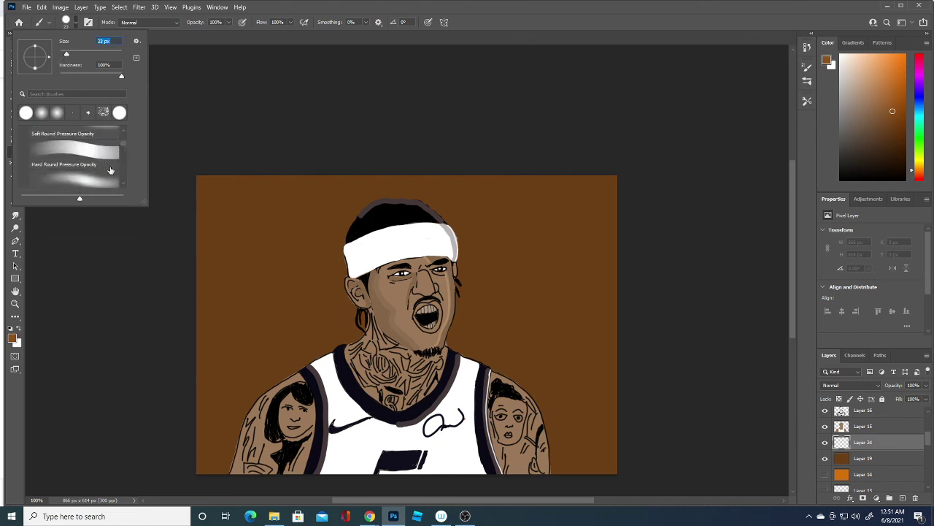
{"action": "scroll", "coordinate": [122, 148], "scroll_direction": "down", "scroll_amount": 3}
{"action": "scroll", "coordinate": [117, 154], "scroll_direction": "down", "scroll_amount": 3}
{"action": "scroll", "coordinate": [110, 157], "scroll_direction": "down", "scroll_amount": 3}
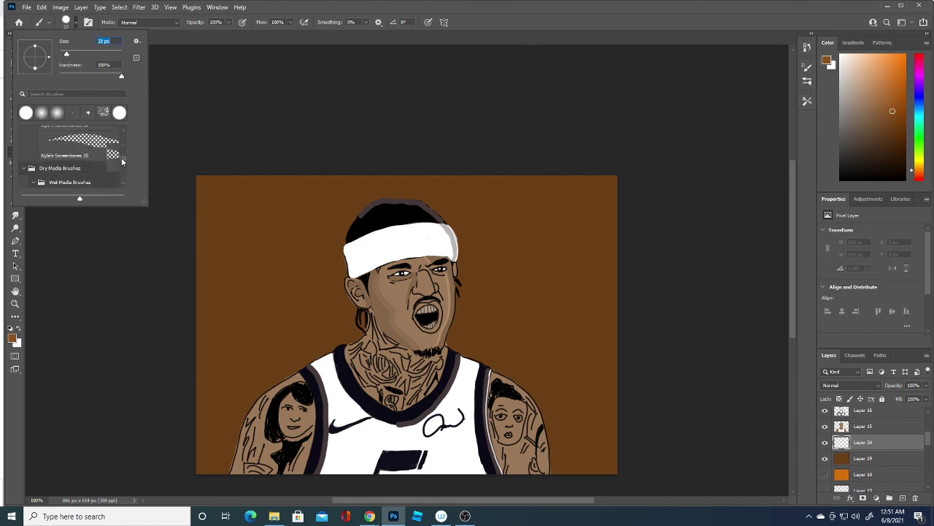
{"action": "scroll", "coordinate": [101, 165], "scroll_direction": "down", "scroll_amount": 3}
{"action": "left_click", "coordinate": [102, 165]}
Paint curved halftone streaks fanning out from the player toward the canvas edges.
{"action": "left_click_drag", "start_coordinate": [208, 454], "coordinate": [310, 303]}
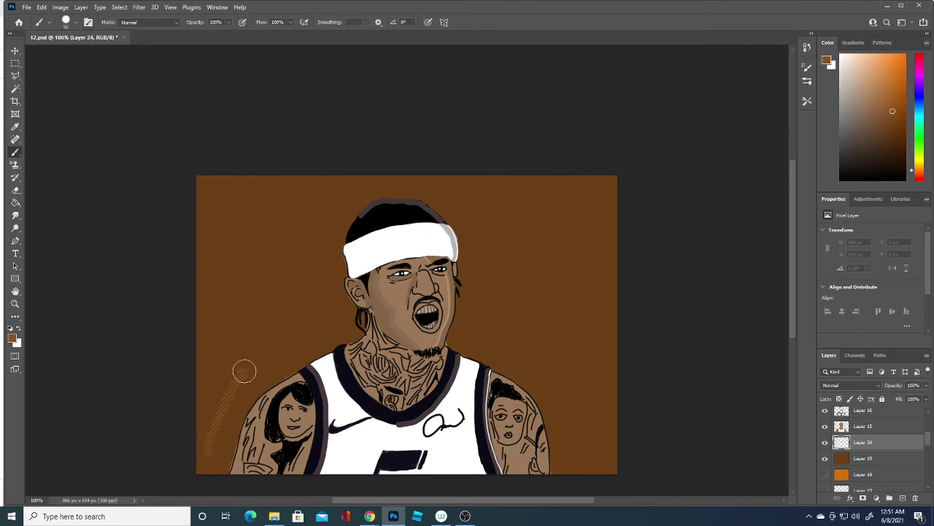
{"action": "key", "text": "ctrl+z"}
{"action": "left_click_drag", "start_coordinate": [197, 460], "coordinate": [311, 328]}
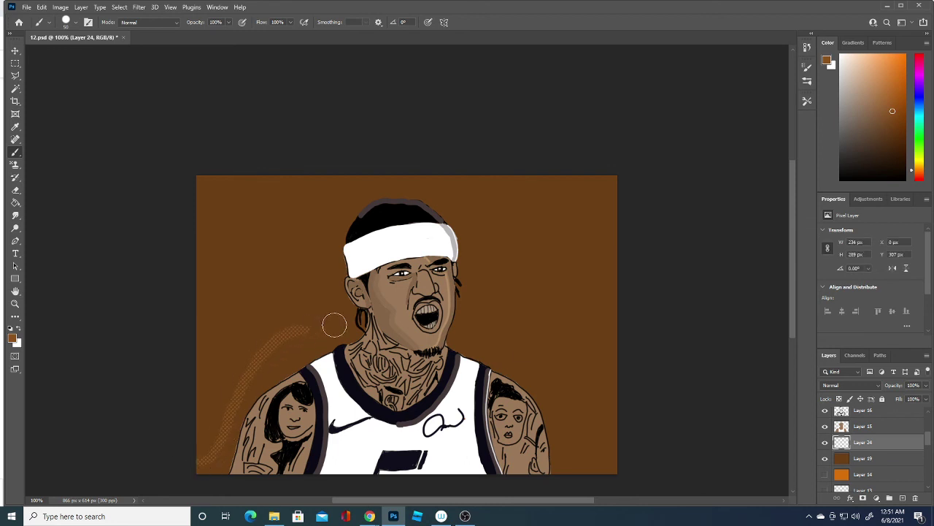
{"action": "mouse_move", "coordinate": [480, 329]}
{"action": "left_mouse_down"}
{"action": "mouse_move", "coordinate": [600, 460]}
{"action": "mouse_move", "coordinate": [701, 452]}
{"action": "left_mouse_up"}
{"action": "left_click_drag", "start_coordinate": [477, 307], "coordinate": [703, 338]}
{"action": "left_click_drag", "start_coordinate": [310, 301], "coordinate": [148, 341]}
{"action": "mouse_move", "coordinate": [483, 272]}
{"action": "left_mouse_down"}
{"action": "mouse_move", "coordinate": [583, 221]}
{"action": "mouse_move", "coordinate": [669, 212]}
{"action": "left_mouse_up"}
{"action": "left_click_drag", "start_coordinate": [313, 255], "coordinate": [140, 216]}
{"action": "left_click_drag", "start_coordinate": [475, 221], "coordinate": [680, 125]}
{"action": "left_click_drag", "start_coordinate": [313, 209], "coordinate": [159, 150]}
Switch to a slightly lighter brown and paint light curved streaks on both sides.
{"action": "left_click", "coordinate": [75, 22]}
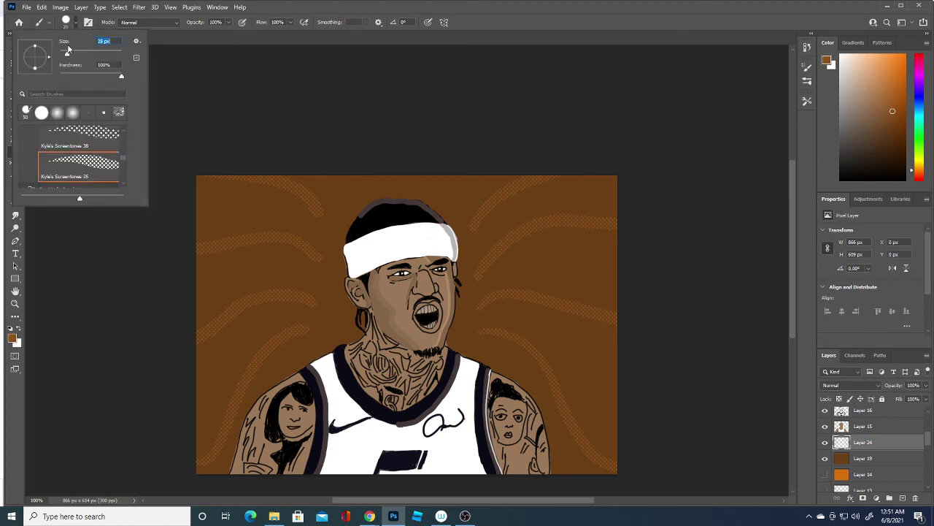
{"action": "left_click", "coordinate": [12, 336]}
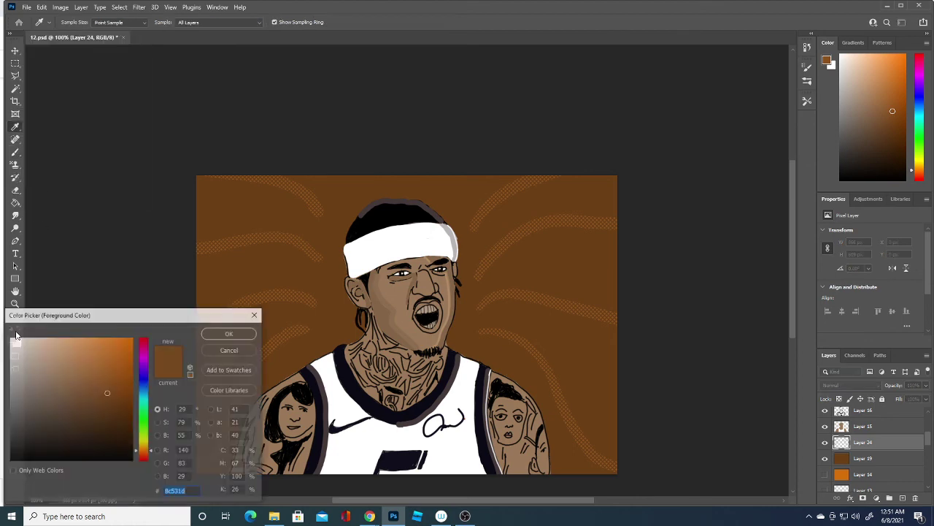
{"action": "left_click", "coordinate": [103, 379]}
{"action": "left_click", "coordinate": [223, 333]}
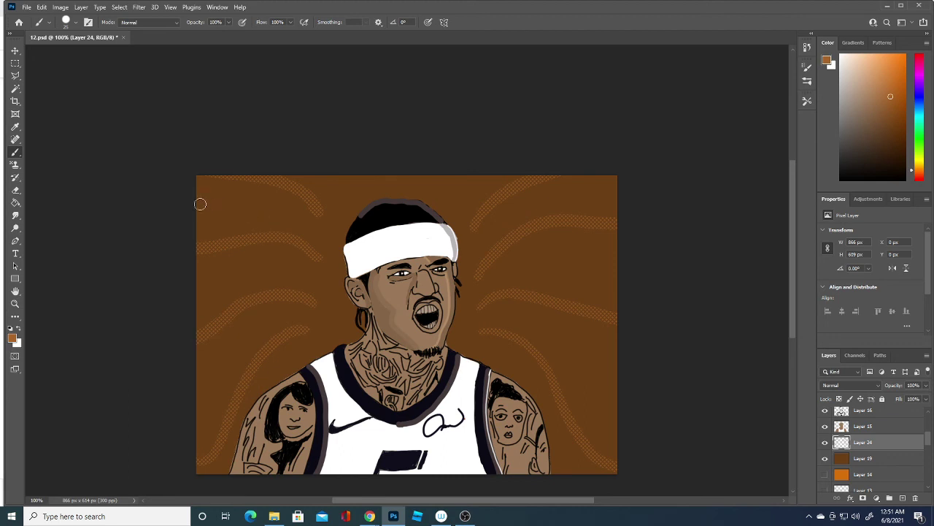
{"action": "left_click_drag", "start_coordinate": [198, 198], "coordinate": [302, 223]}
{"action": "mouse_move", "coordinate": [303, 272]}
{"action": "left_mouse_down"}
{"action": "mouse_move", "coordinate": [271, 264]}
{"action": "mouse_move", "coordinate": [175, 282]}
{"action": "left_mouse_up"}
{"action": "mouse_move", "coordinate": [188, 394]}
{"action": "left_mouse_down"}
{"action": "mouse_move", "coordinate": [261, 324]}
{"action": "mouse_move", "coordinate": [292, 314]}
{"action": "left_mouse_up"}
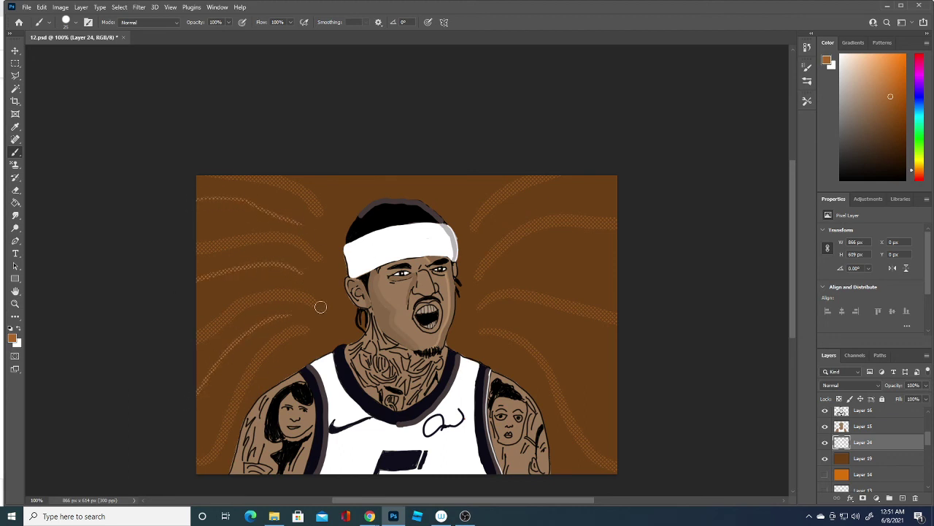
{"action": "left_click_drag", "start_coordinate": [482, 313], "coordinate": [654, 402]}
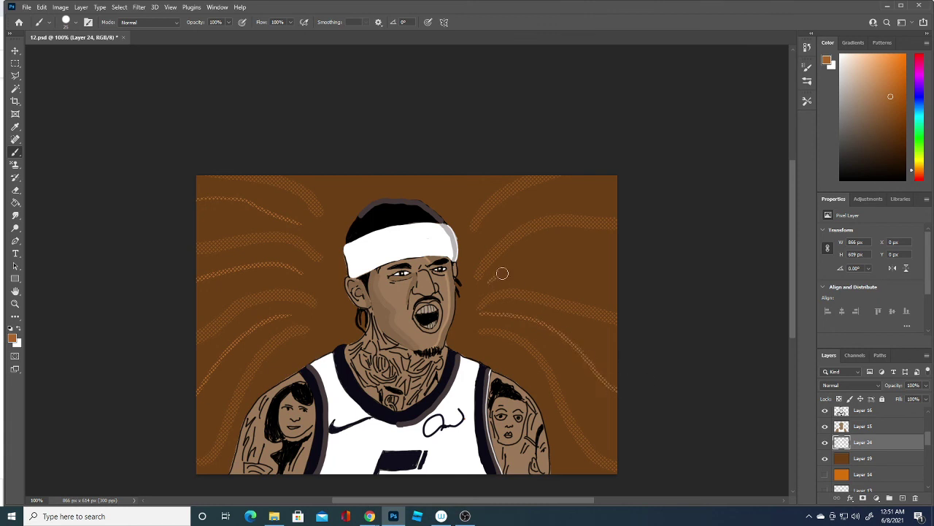
{"action": "left_click_drag", "start_coordinate": [502, 273], "coordinate": [653, 255]}
{"action": "left_click_drag", "start_coordinate": [487, 234], "coordinate": [635, 184]}
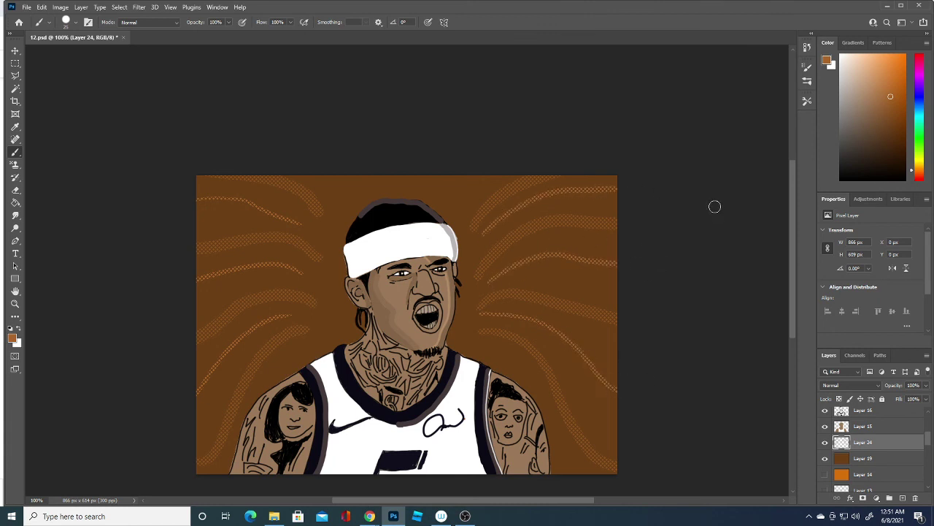
Add short light streaks along the top edge above the head.
{"action": "left_click_drag", "start_coordinate": [458, 209], "coordinate": [486, 176]}
{"action": "mouse_move", "coordinate": [342, 196]}
{"action": "left_mouse_down"}
{"action": "mouse_move", "coordinate": [327, 175]}
{"action": "mouse_move", "coordinate": [361, 138]}
{"action": "left_mouse_up"}
{"action": "left_click_drag", "start_coordinate": [412, 176], "coordinate": [399, 159]}
{"action": "left_click_drag", "start_coordinate": [442, 185], "coordinate": [476, 143]}
{"action": "left_click_drag", "start_coordinate": [385, 184], "coordinate": [384, 152]}
{"action": "left_click_drag", "start_coordinate": [432, 180], "coordinate": [446, 158]}
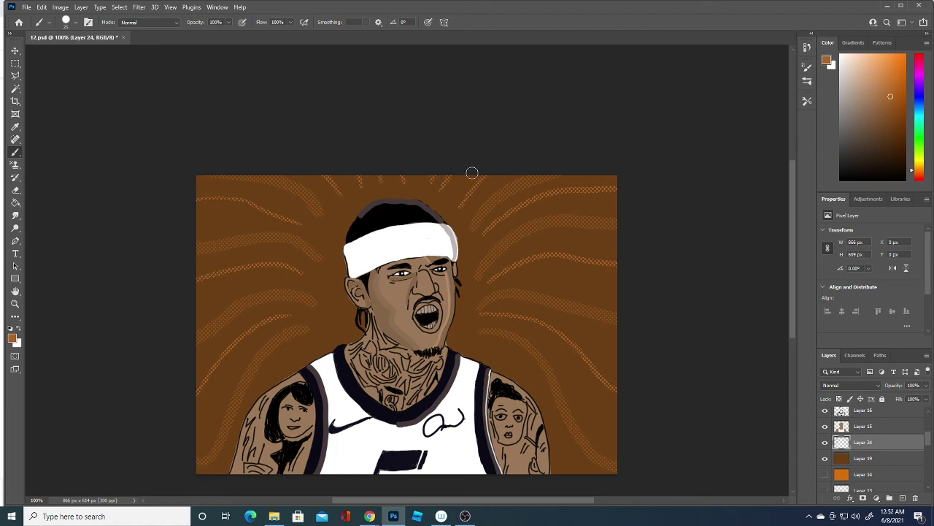
Set a darker brown foreground and paint test strokes on the left and right background.
{"action": "left_click", "coordinate": [12, 337]}
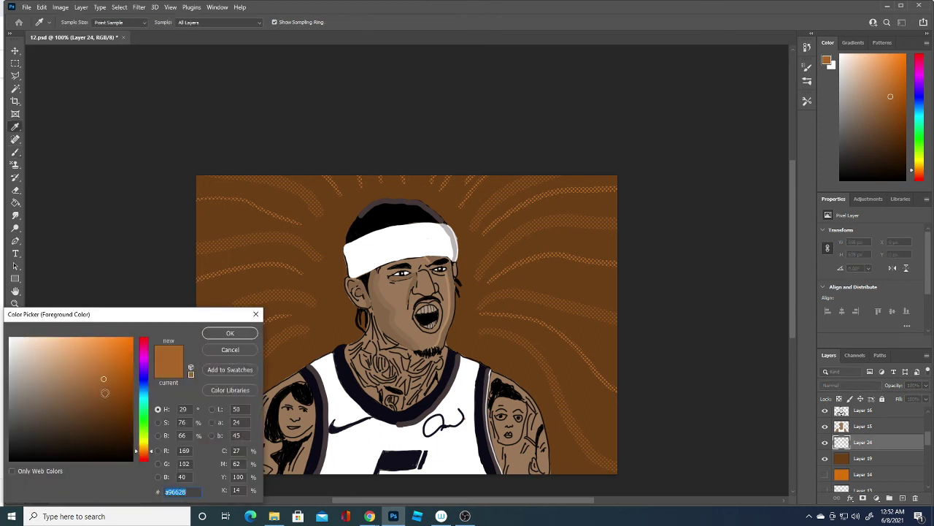
{"action": "left_click", "coordinate": [105, 407]}
{"action": "left_click", "coordinate": [229, 333]}
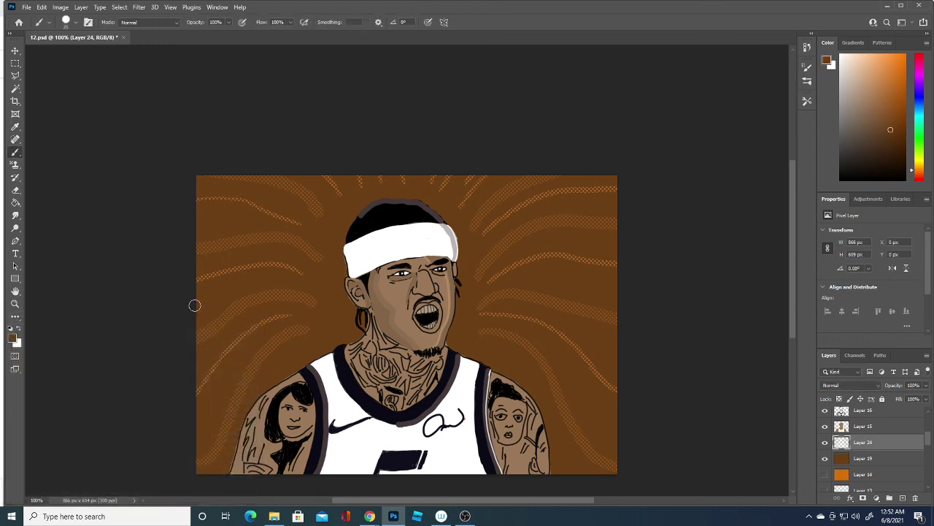
{"action": "left_click", "coordinate": [12, 338]}
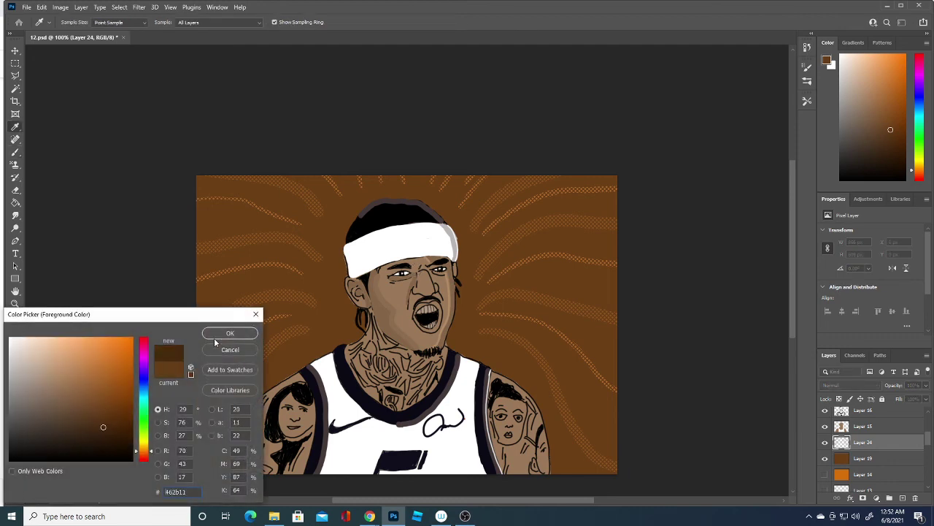
{"action": "left_click", "coordinate": [228, 333]}
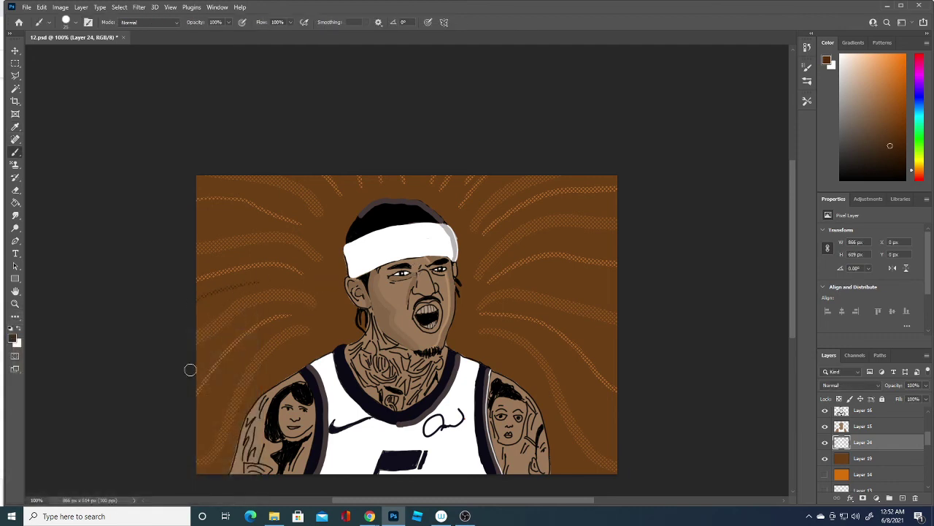
{"action": "left_click_drag", "start_coordinate": [191, 369], "coordinate": [242, 335]}
{"action": "left_click_drag", "start_coordinate": [197, 427], "coordinate": [248, 361]}
{"action": "left_click_drag", "start_coordinate": [197, 221], "coordinate": [251, 221]}
{"action": "left_click_drag", "start_coordinate": [533, 276], "coordinate": [616, 285]}
Compare Layer 24 hidden and shown, then set the brush colour to brown 9c632d.
{"action": "left_click", "coordinate": [11, 338]}
{"action": "left_click", "coordinate": [229, 351]}
{"action": "left_click", "coordinate": [825, 442]}
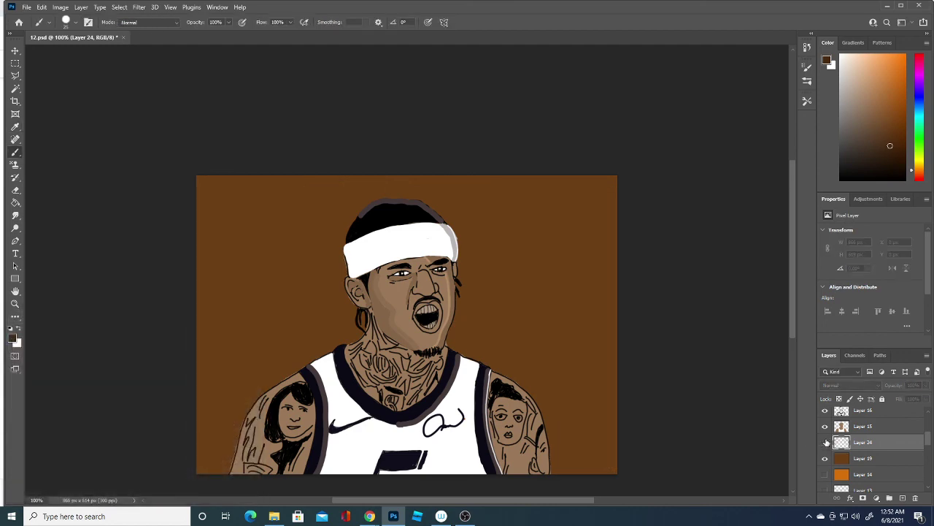
{"action": "left_click", "coordinate": [825, 442]}
{"action": "left_click", "coordinate": [12, 338]}
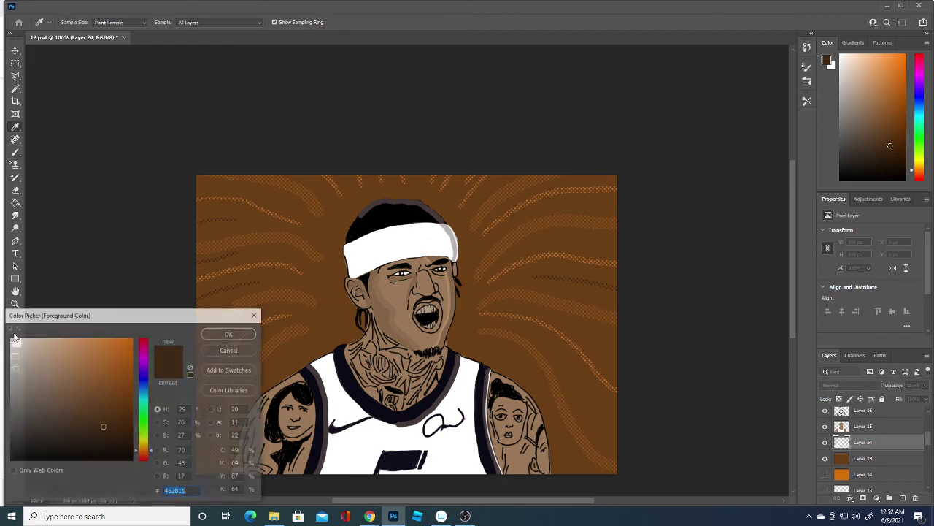
{"action": "left_click", "coordinate": [97, 384]}
{"action": "left_click", "coordinate": [229, 334]}
{"action": "key", "text": "b"}
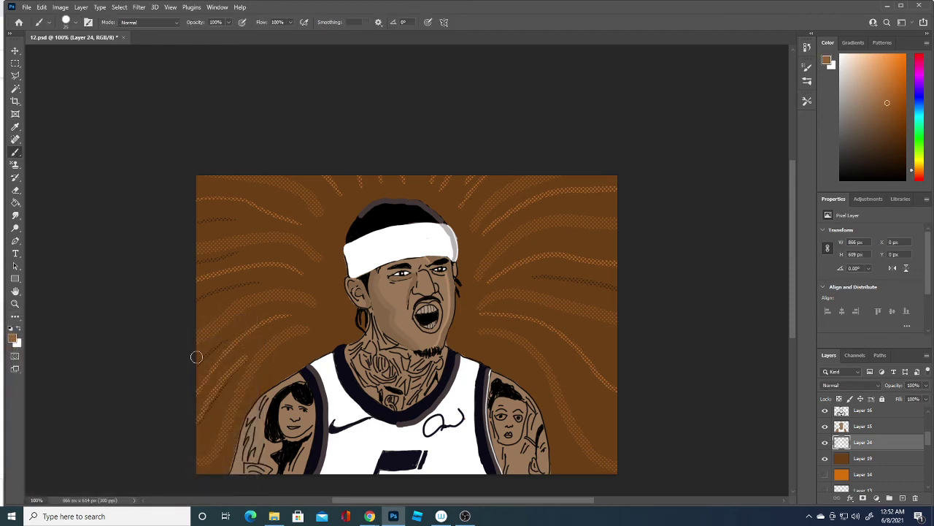
Cover the dark lower-left and right marks with light-brown halftone hatching.
{"action": "left_click_drag", "start_coordinate": [206, 354], "coordinate": [232, 334]}
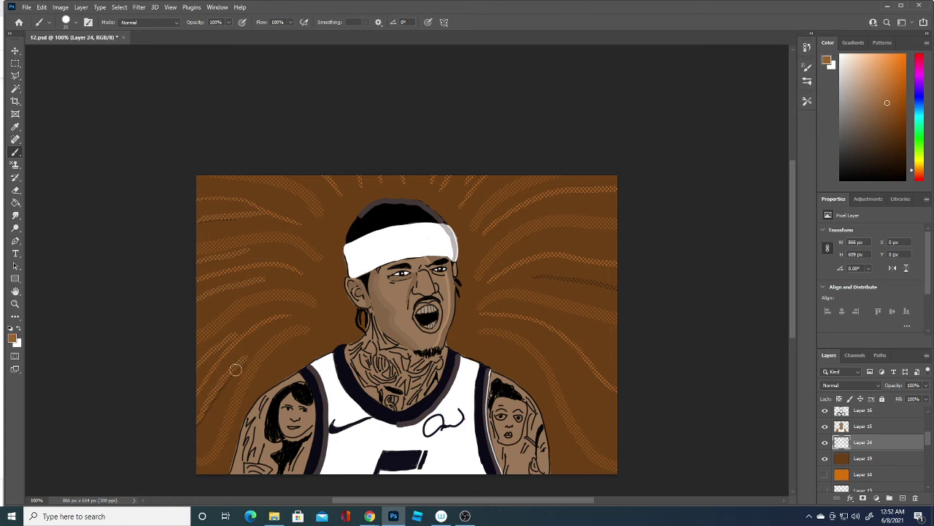
{"action": "left_click_drag", "start_coordinate": [234, 368], "coordinate": [184, 440]}
{"action": "left_click_drag", "start_coordinate": [536, 273], "coordinate": [674, 309]}
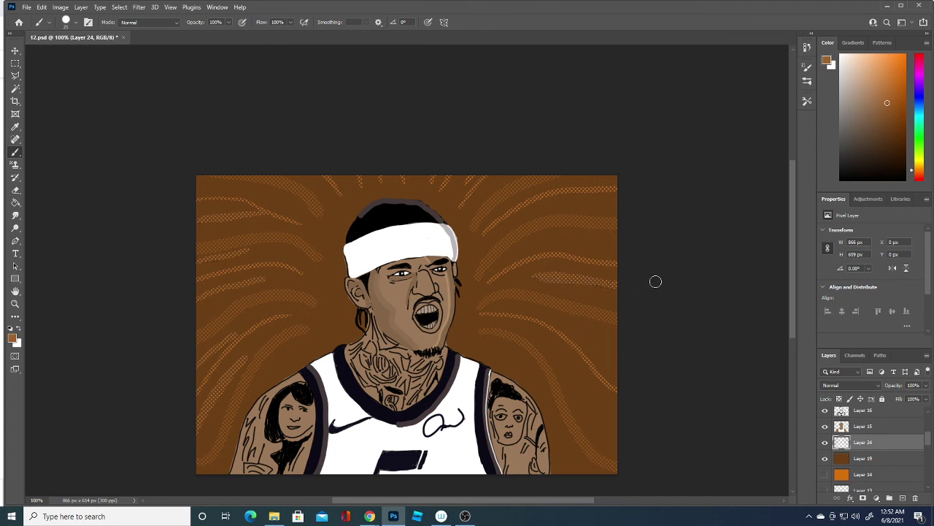
{"action": "left_click_drag", "start_coordinate": [532, 273], "coordinate": [667, 280]}
{"action": "left_click_drag", "start_coordinate": [594, 277], "coordinate": [606, 288]}
Set a lighter orange-brown and paint dotted trails around the head and neck.
{"action": "left_click", "coordinate": [11, 336]}
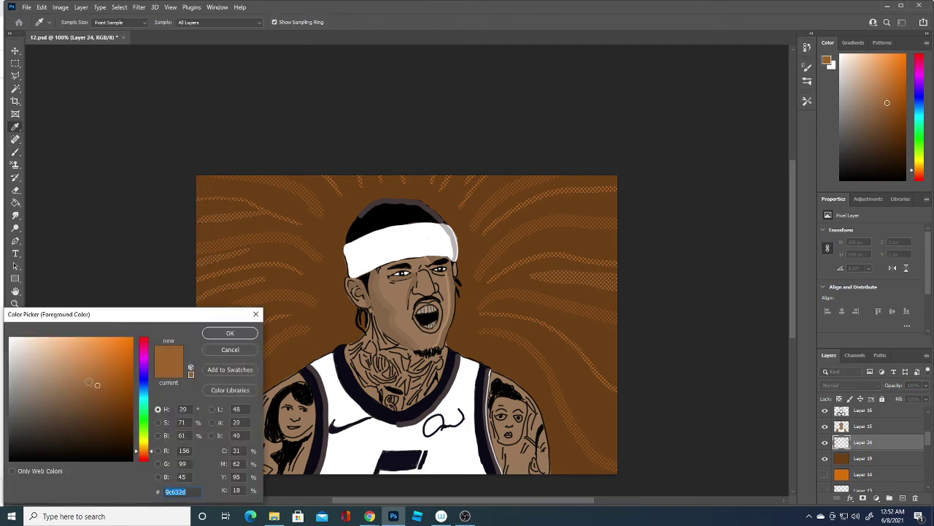
{"action": "left_click", "coordinate": [230, 333]}
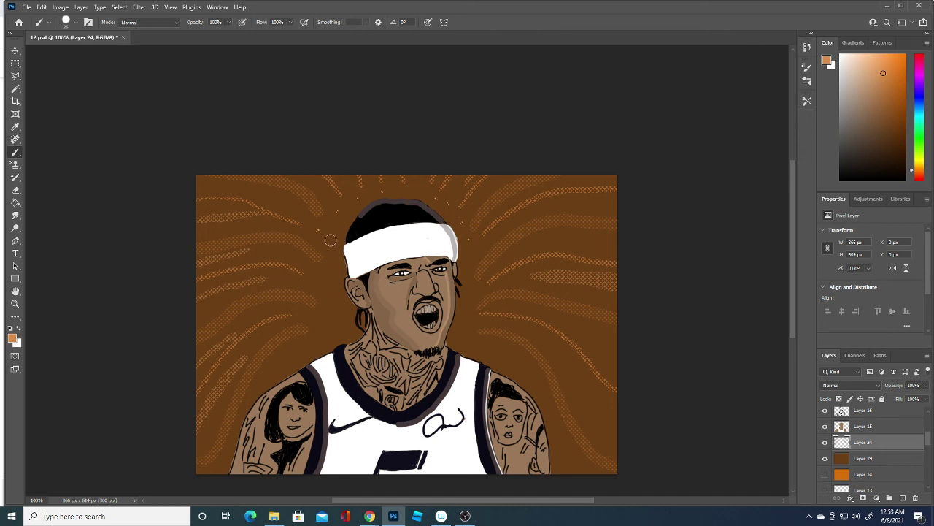
{"action": "left_click_drag", "start_coordinate": [330, 240], "coordinate": [317, 335]}
{"action": "left_click", "coordinate": [298, 354]}
{"action": "mouse_move", "coordinate": [467, 253]}
{"action": "left_mouse_down"}
{"action": "mouse_move", "coordinate": [473, 248]}
{"action": "mouse_move", "coordinate": [465, 341]}
{"action": "mouse_move", "coordinate": [538, 385]}
{"action": "left_mouse_up"}
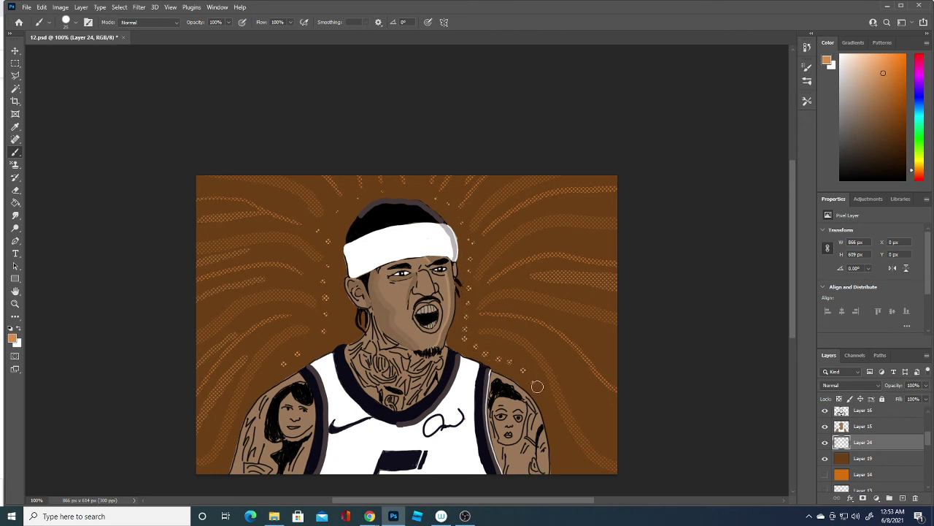
{"action": "left_click", "coordinate": [275, 374]}
Add new Layer 25 at the top of the stack and shrink the screentone brush.
{"action": "left_click", "coordinate": [895, 410]}
{"action": "scroll", "coordinate": [895, 412], "scroll_direction": "up", "scroll_amount": 2}
{"action": "scroll", "coordinate": [895, 412], "scroll_direction": "up", "scroll_amount": 2}
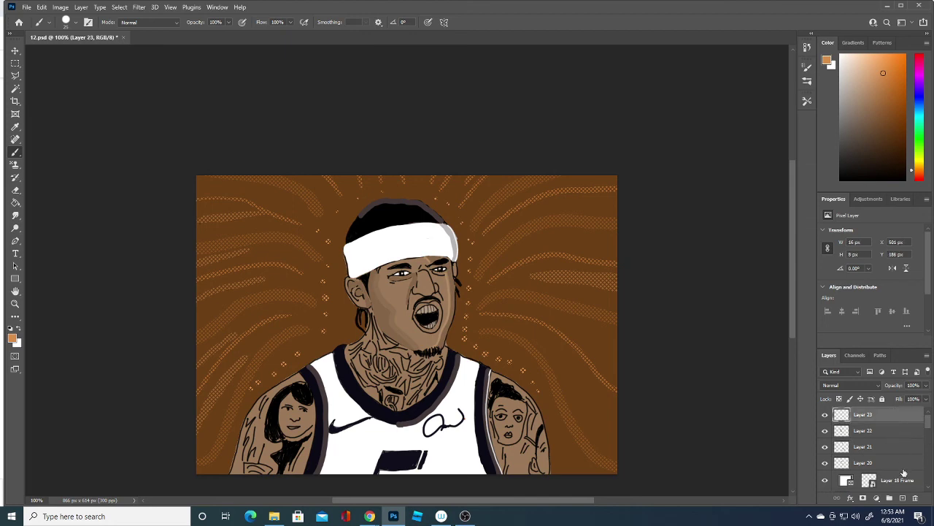
{"action": "left_click", "coordinate": [902, 497]}
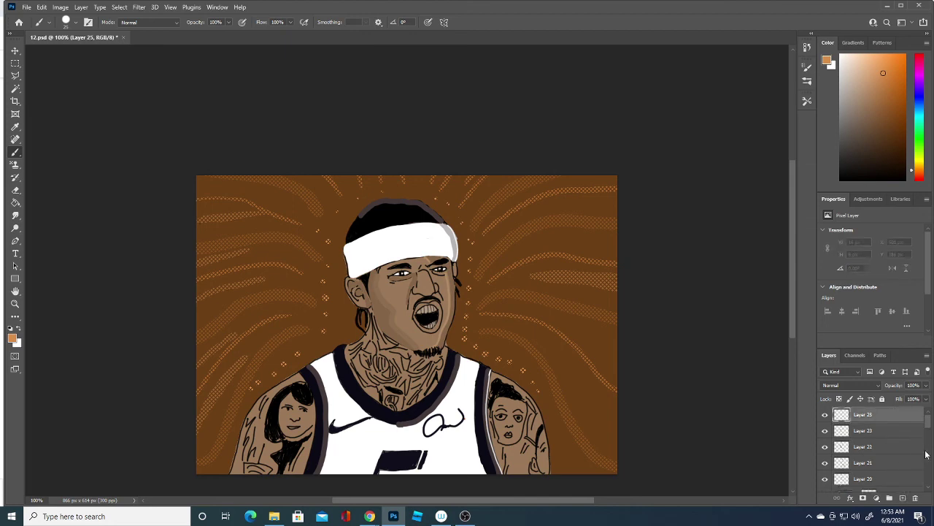
{"action": "left_click", "coordinate": [75, 30]}
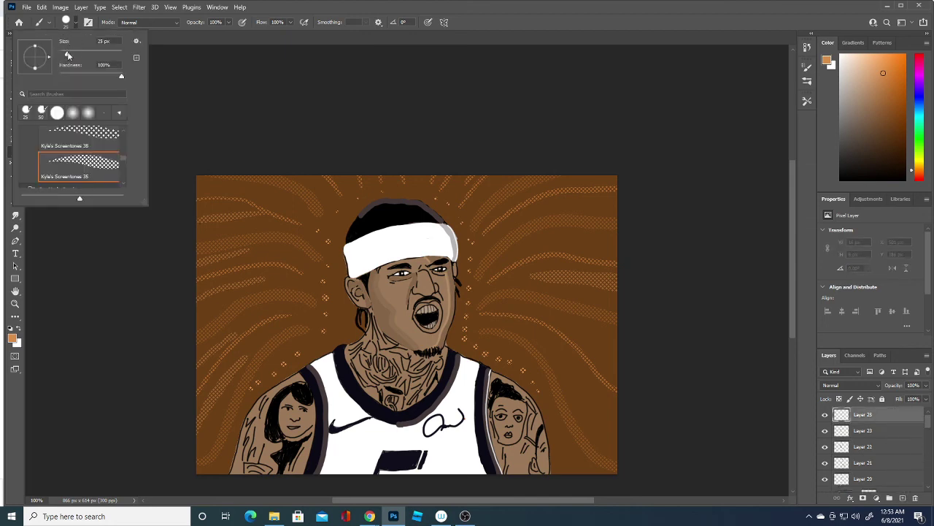
{"action": "mouse_move", "coordinate": [68, 56]}
{"action": "left_mouse_down"}
{"action": "mouse_move", "coordinate": [59, 56]}
{"action": "mouse_move", "coordinate": [64, 43]}
{"action": "mouse_move", "coordinate": [62, 56]}
{"action": "mouse_move", "coordinate": [77, 55]}
{"action": "left_mouse_up"}
{"action": "left_click", "coordinate": [211, 86]}
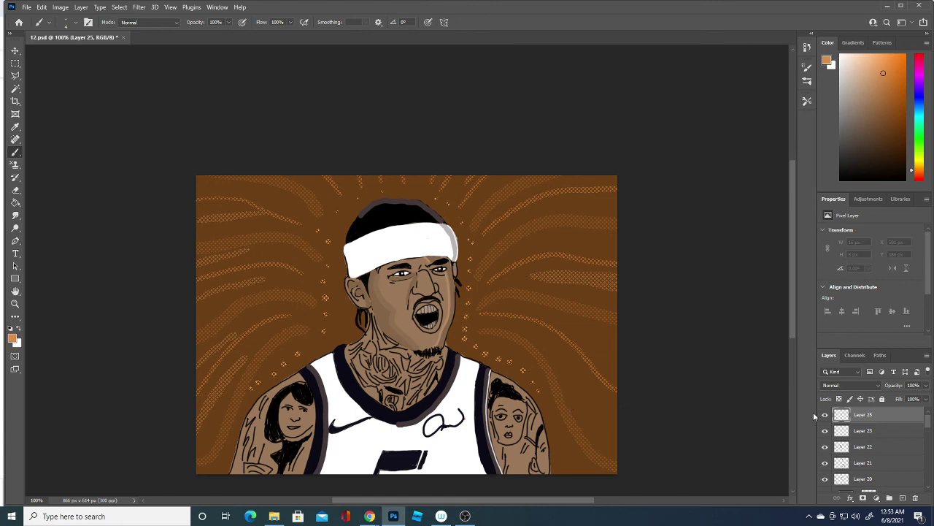
{"action": "left_click", "coordinate": [15, 50]}
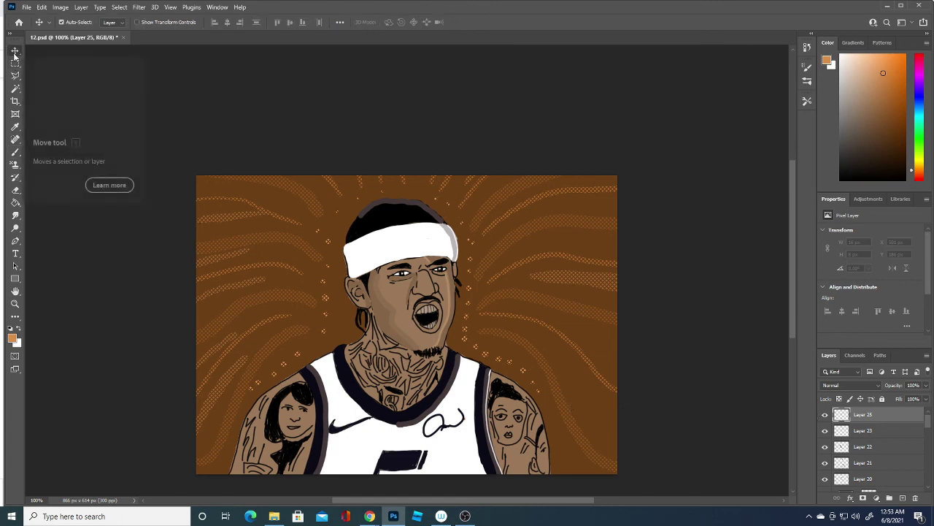
Hide Layer 24's halftone streaks and add new Layer 26 above it.
{"action": "left_click", "coordinate": [324, 298]}
{"action": "key", "text": "Down"}
{"action": "key", "text": "Down"}
{"action": "key", "text": "Down"}
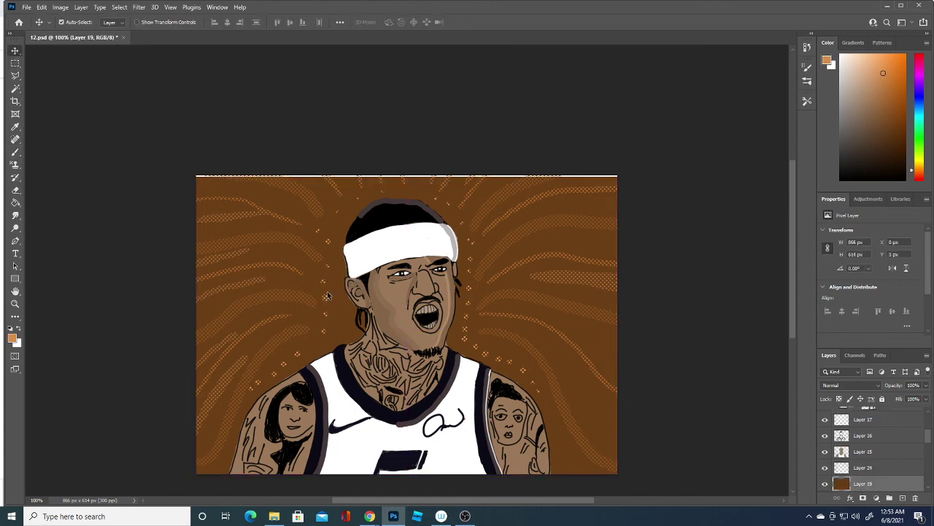
{"action": "key", "text": "Up"}
{"action": "key", "text": "Up"}
{"action": "key", "text": "Up"}
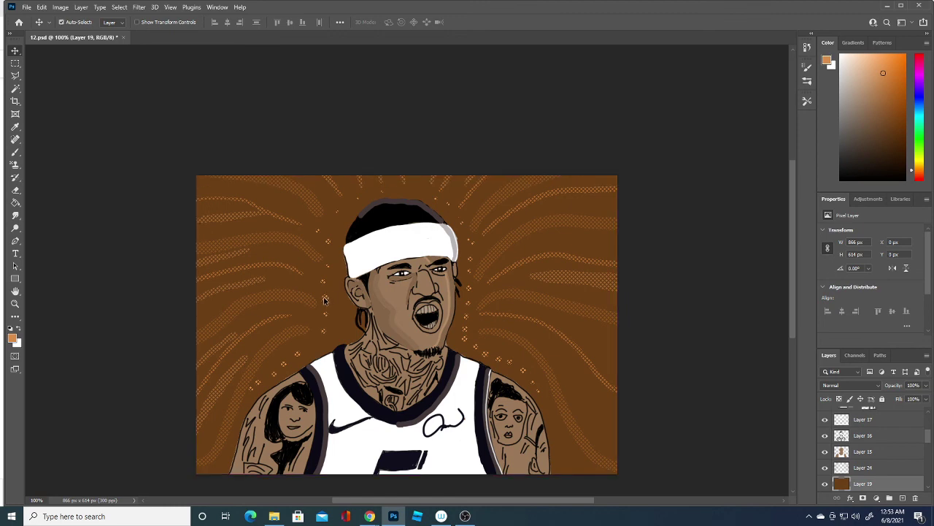
{"action": "left_click", "coordinate": [325, 300]}
{"action": "left_click", "coordinate": [825, 468]}
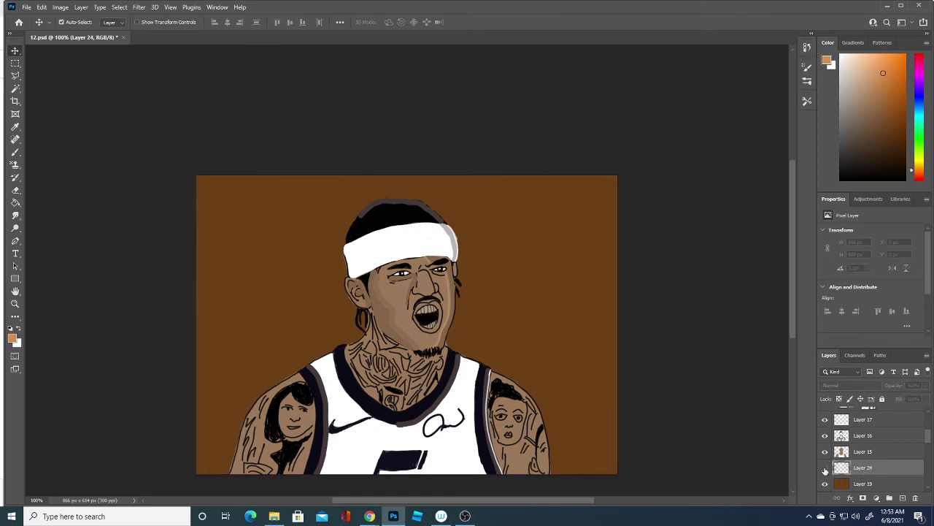
{"action": "left_click", "coordinate": [826, 468]}
{"action": "left_click", "coordinate": [903, 497]}
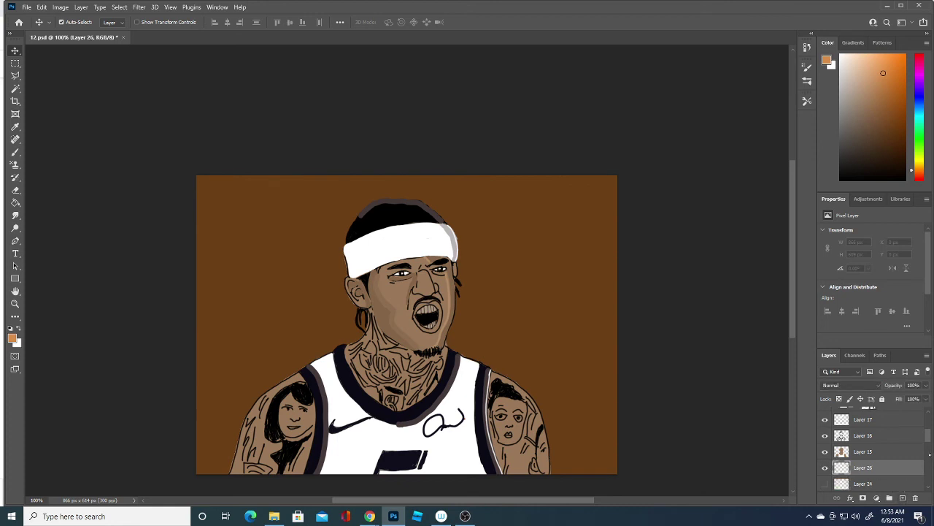
Set up a screentone brush in dark brown 6c3f16 sampled from the background.
{"action": "left_click", "coordinate": [15, 152]}
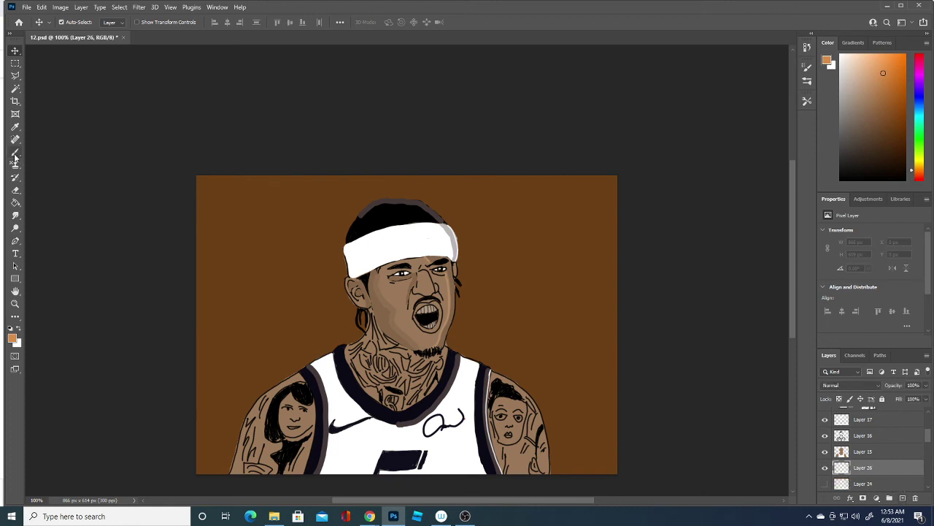
{"action": "left_click", "coordinate": [13, 340]}
{"action": "left_click", "coordinate": [252, 285]}
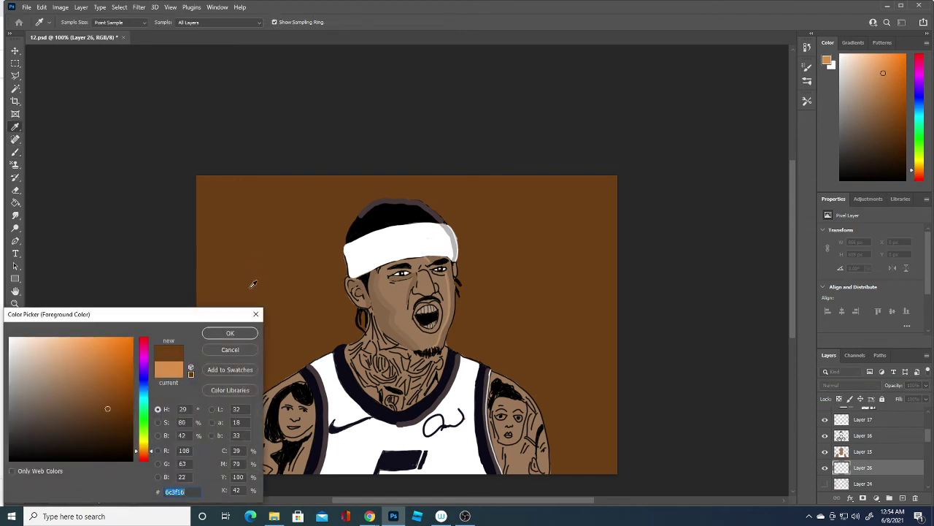
{"action": "left_click", "coordinate": [231, 333]}
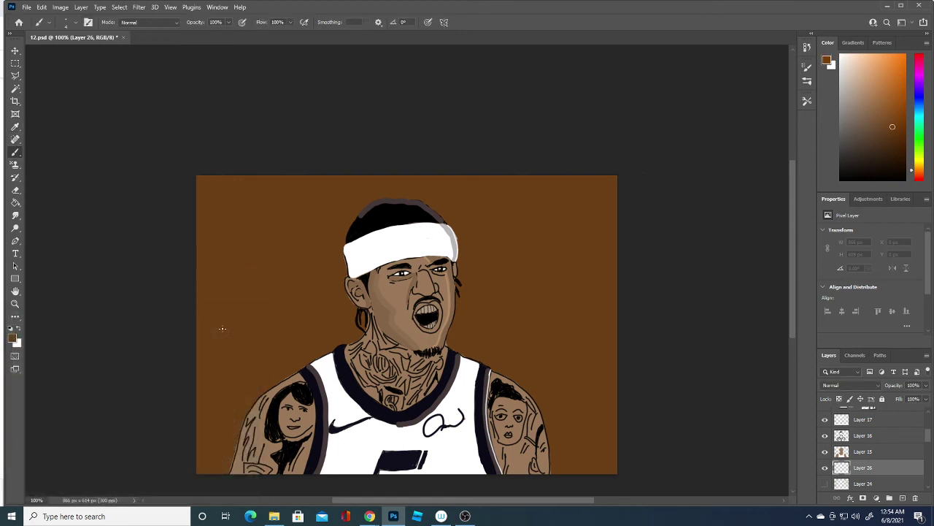
{"action": "left_click", "coordinate": [73, 24]}
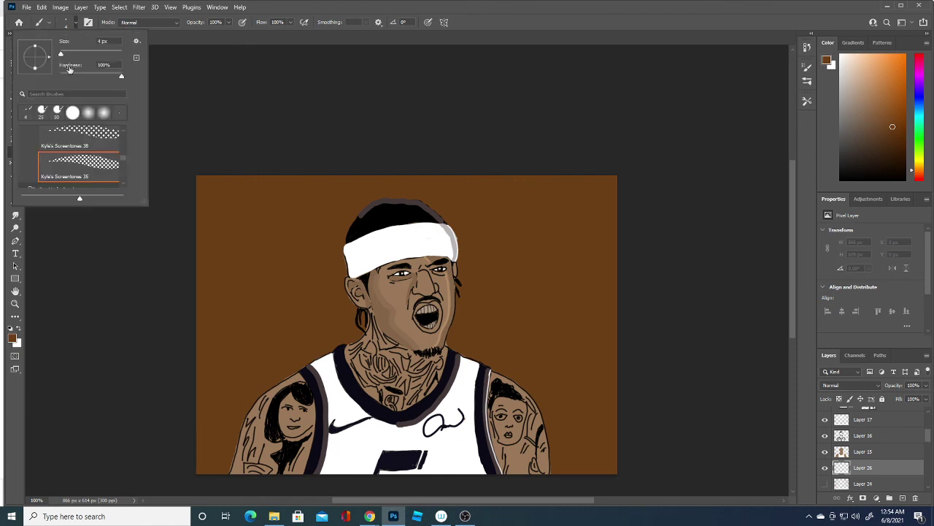
{"action": "left_click", "coordinate": [104, 138]}
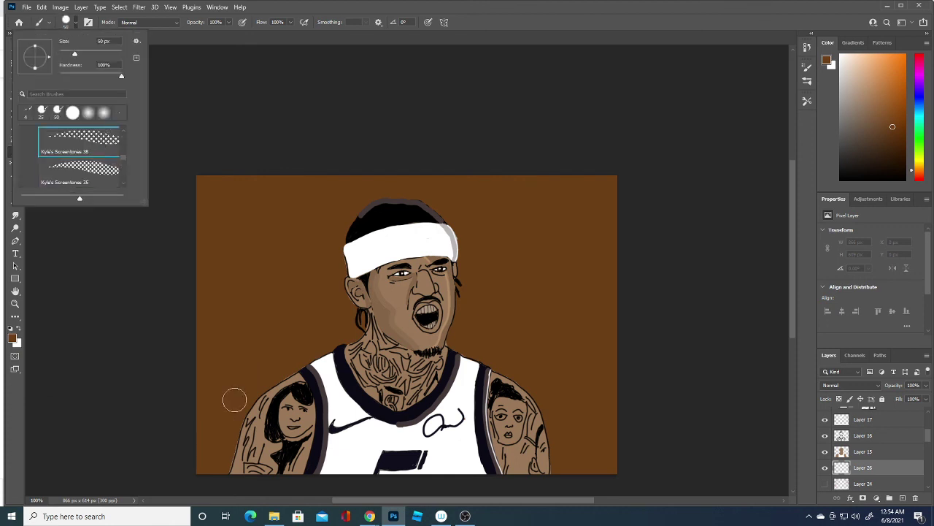
{"action": "key", "text": "Return"}
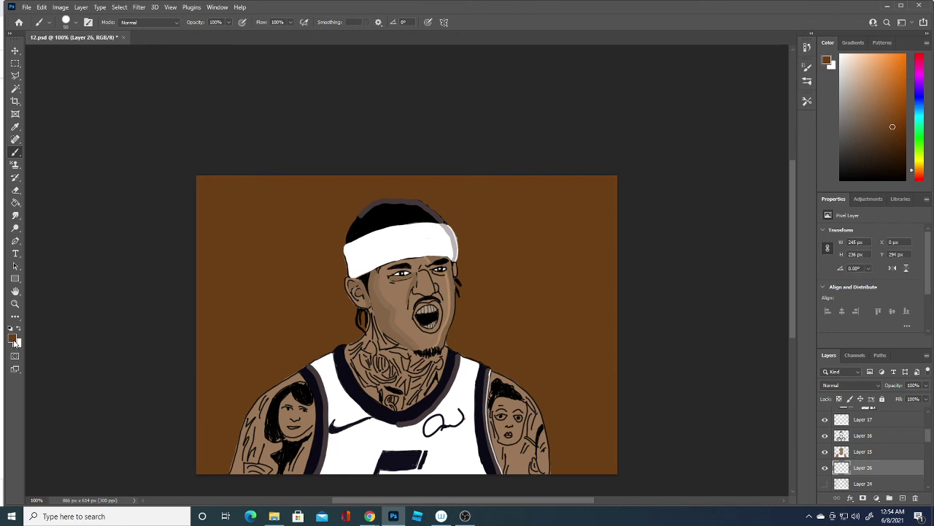
{"action": "left_click", "coordinate": [12, 337]}
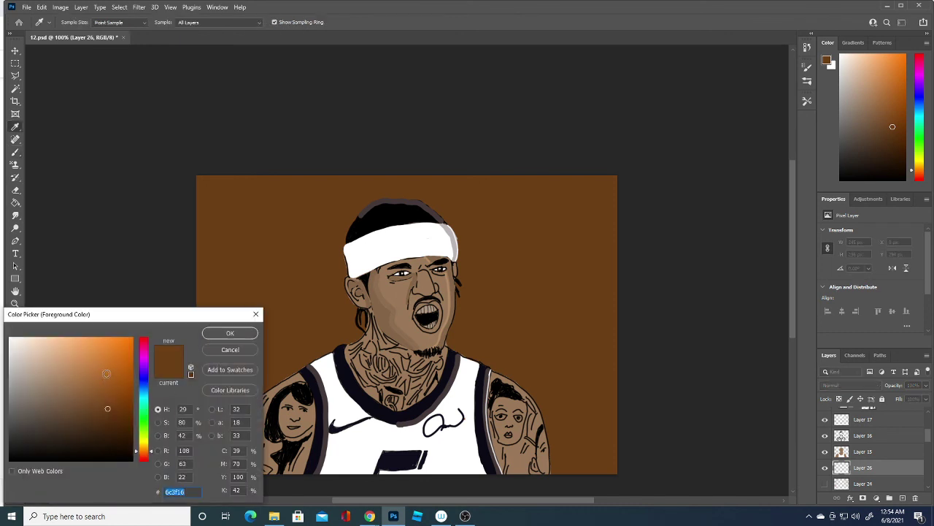
Paint a long dotted streak from bottom-left to top-right after two undone attempts.
{"action": "left_click", "coordinate": [230, 332]}
{"action": "left_click_drag", "start_coordinate": [205, 441], "coordinate": [300, 332]}
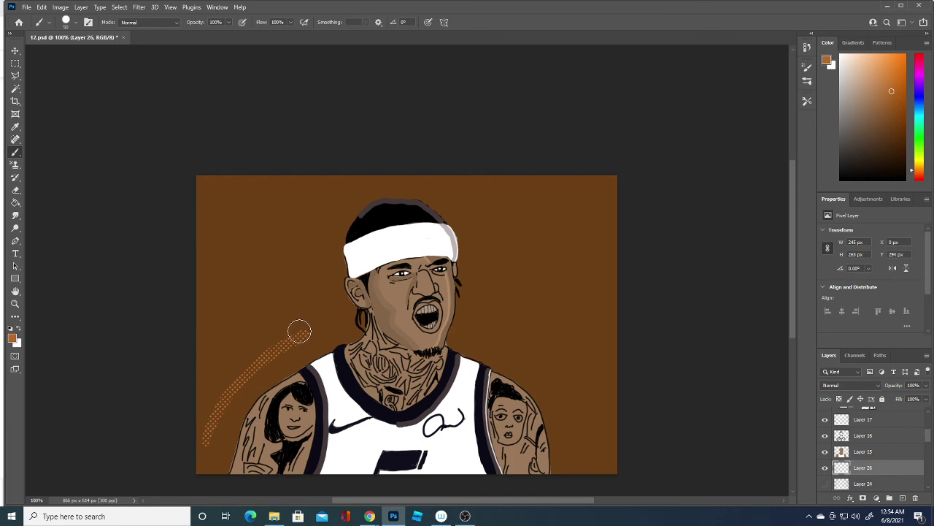
{"action": "key", "text": "ctrl+z"}
{"action": "left_click_drag", "start_coordinate": [199, 481], "coordinate": [312, 314]}
{"action": "key", "text": "ctrl+z"}
{"action": "left_click_drag", "start_coordinate": [209, 485], "coordinate": [730, 195]}
Paint two more diagonal dotted streaks in progressively lighter oranges.
{"action": "left_click", "coordinate": [12, 338]}
{"action": "left_click_drag", "start_coordinate": [102, 361], "coordinate": [98, 352]}
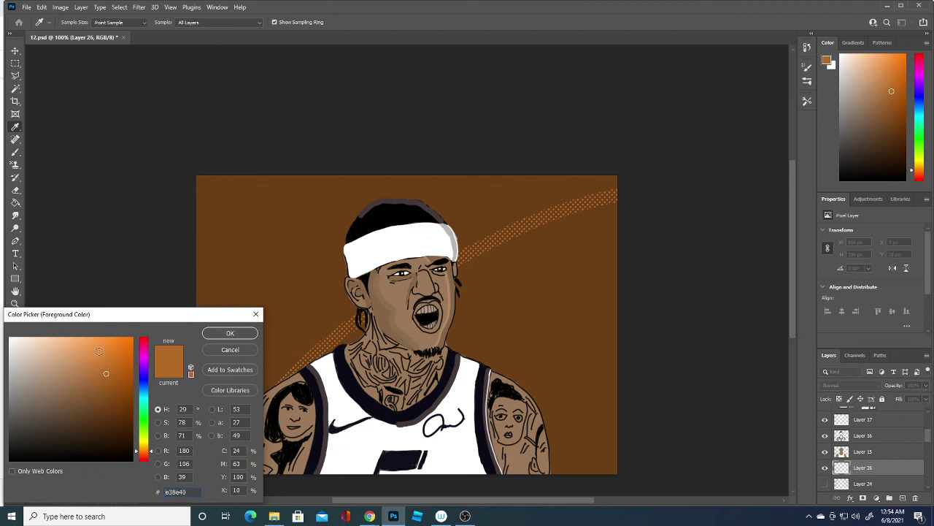
{"action": "left_click", "coordinate": [225, 333]}
{"action": "mouse_move", "coordinate": [194, 469]}
{"action": "left_mouse_down"}
{"action": "mouse_move", "coordinate": [493, 197]}
{"action": "mouse_move", "coordinate": [748, 144]}
{"action": "left_mouse_up"}
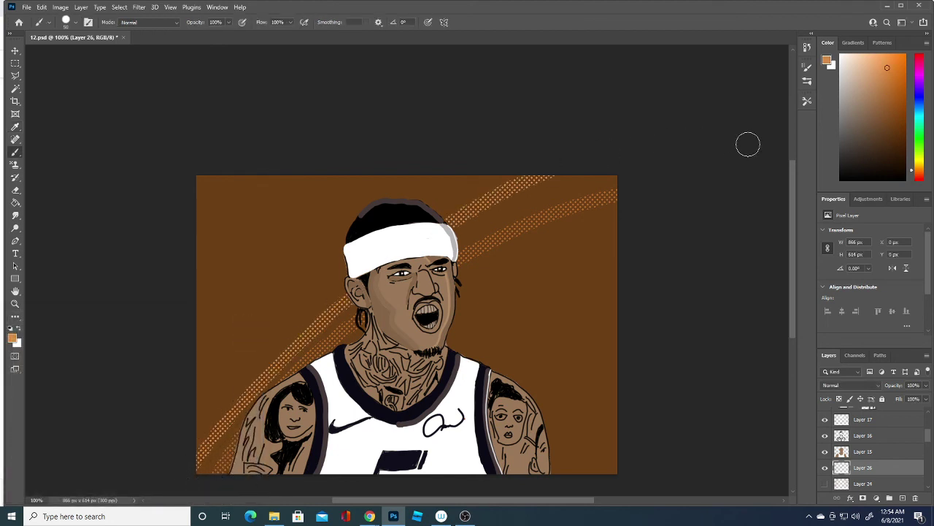
{"action": "left_click", "coordinate": [12, 337]}
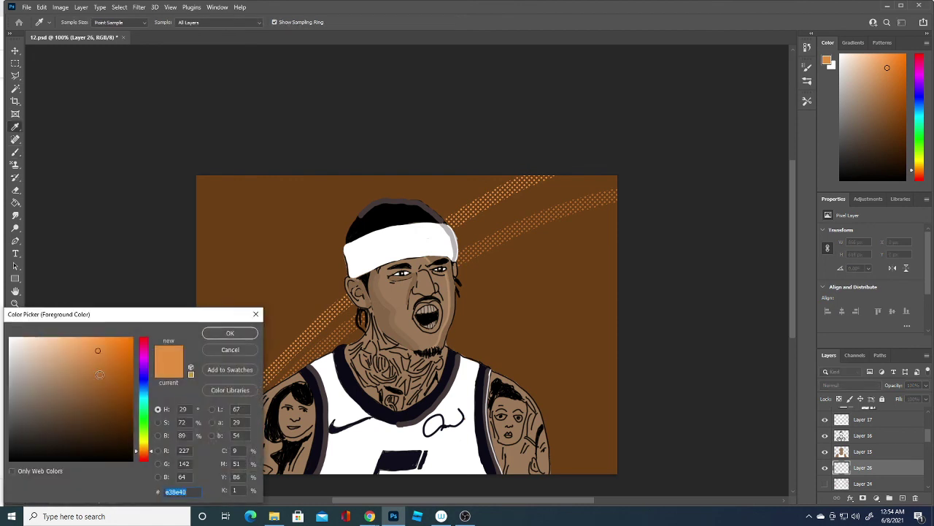
{"action": "left_click", "coordinate": [229, 334]}
{"action": "key", "text": "b"}
{"action": "left_click_drag", "start_coordinate": [198, 431], "coordinate": [511, 139]}
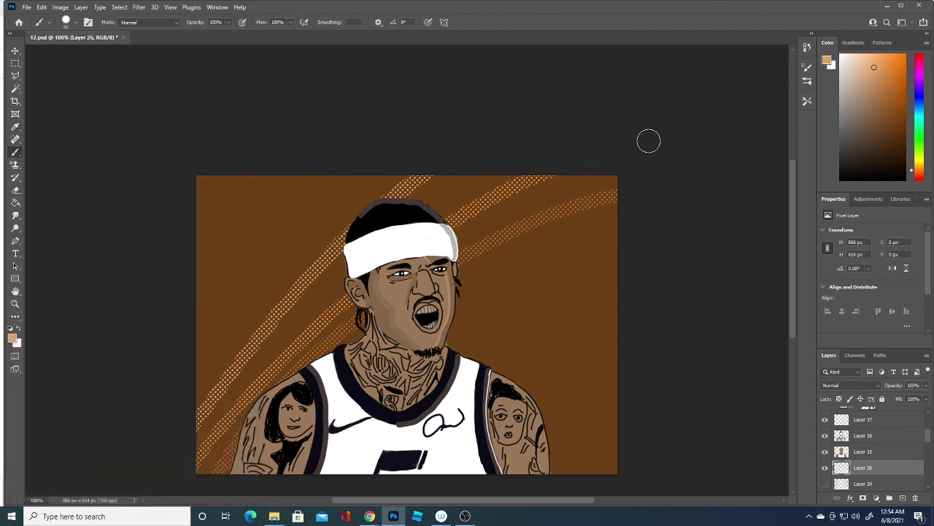
Add paler orange and peach diagonal dotted streaks toward the upper left.
{"action": "left_click", "coordinate": [12, 338]}
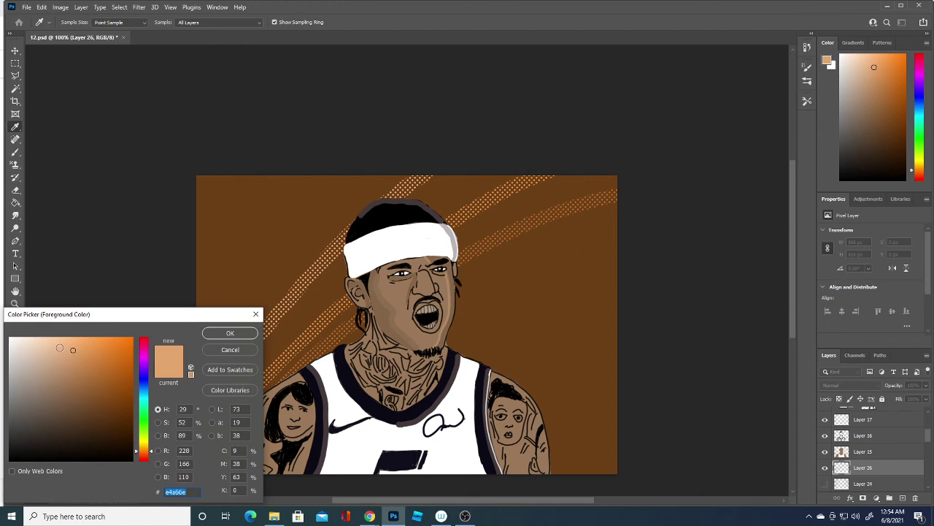
{"action": "left_click", "coordinate": [229, 334]}
{"action": "key", "text": "b"}
{"action": "mouse_move", "coordinate": [188, 384]}
{"action": "left_mouse_down"}
{"action": "mouse_move", "coordinate": [291, 226]}
{"action": "mouse_move", "coordinate": [603, 76]}
{"action": "left_mouse_up"}
{"action": "left_click", "coordinate": [12, 337]}
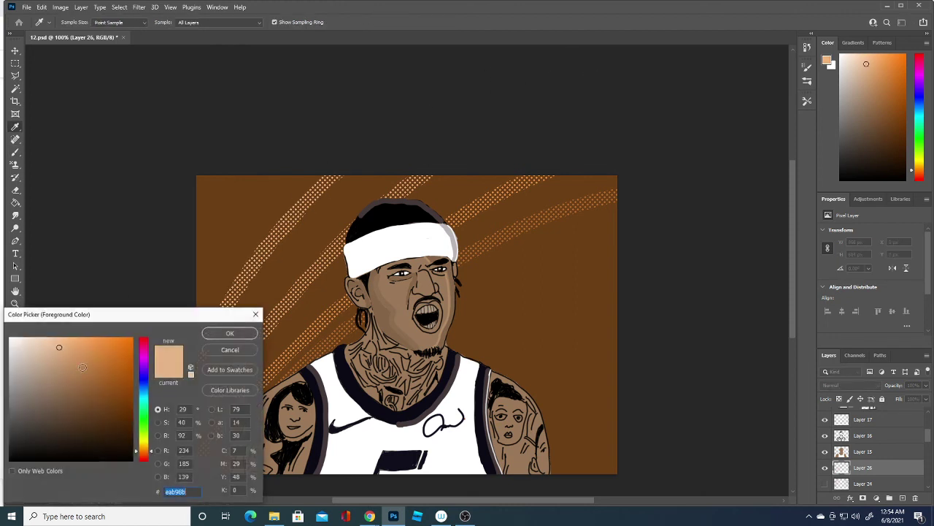
{"action": "left_click", "coordinate": [43, 342]}
{"action": "left_click", "coordinate": [213, 335]}
{"action": "key", "text": "b"}
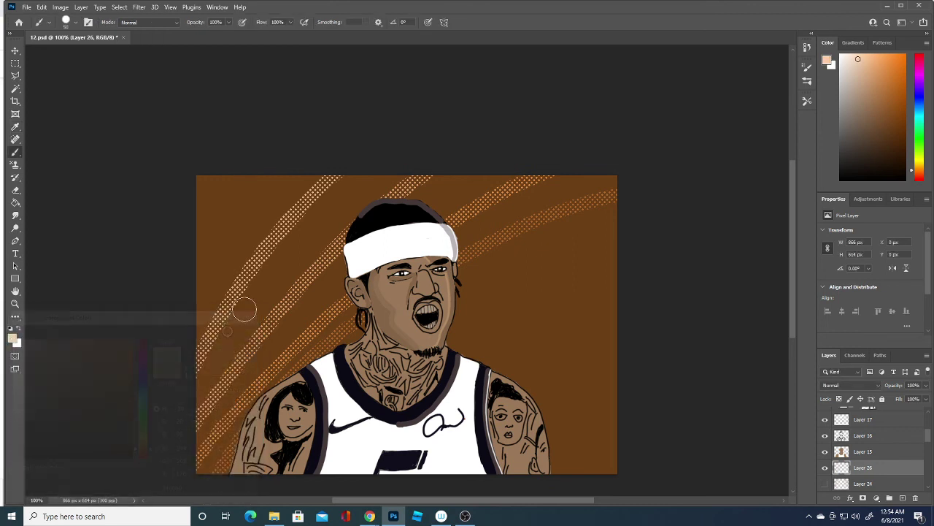
{"action": "left_click_drag", "start_coordinate": [189, 312], "coordinate": [473, 44]}
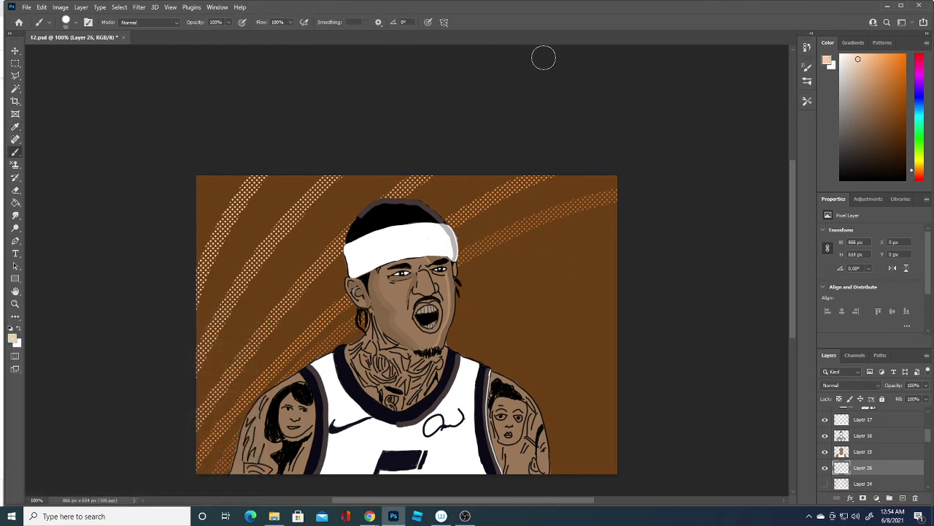
Set the brush colour to pale cream fceada.
{"action": "left_click", "coordinate": [13, 338]}
{"action": "left_click", "coordinate": [25, 339]}
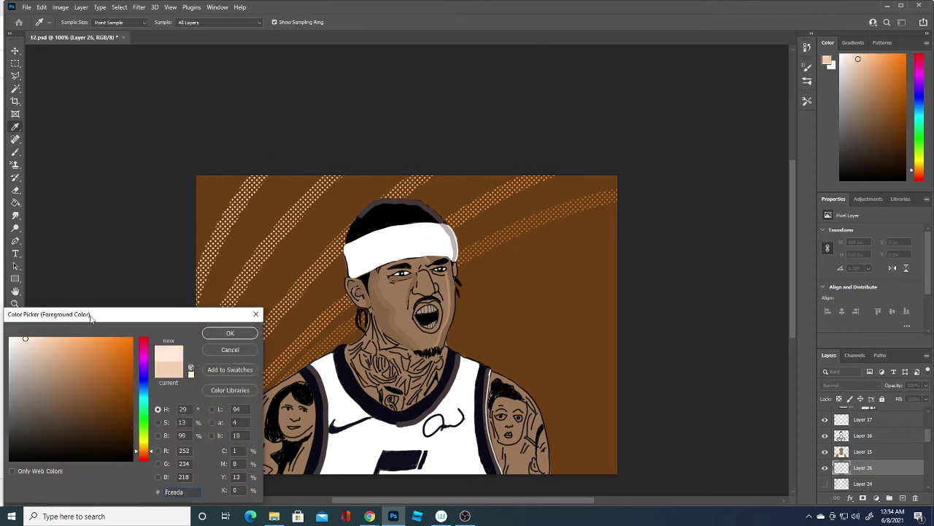
{"action": "left_click", "coordinate": [214, 334]}
{"action": "key", "text": "b"}
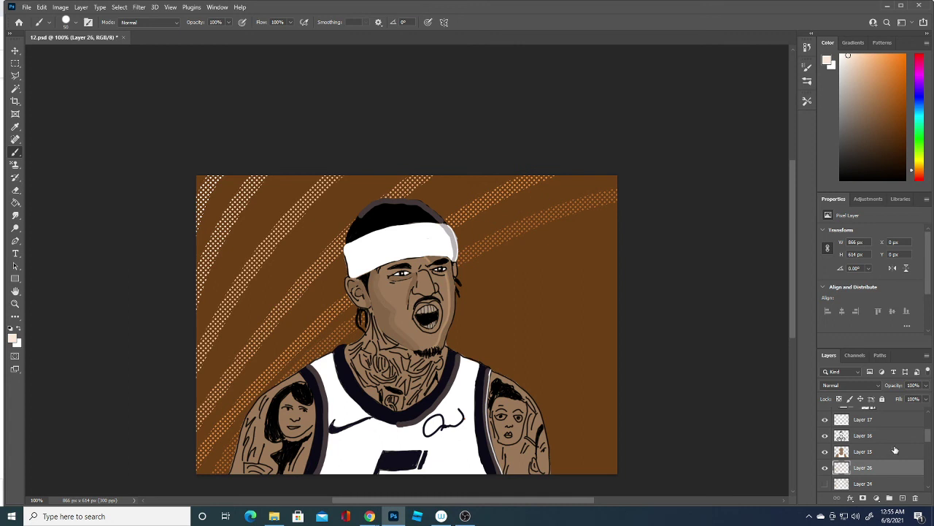
Set the foreground colour to blue-purple #6e70d2 and add a new empty layer.
{"action": "left_click", "coordinate": [12, 337]}
{"action": "left_click", "coordinate": [144, 379]}
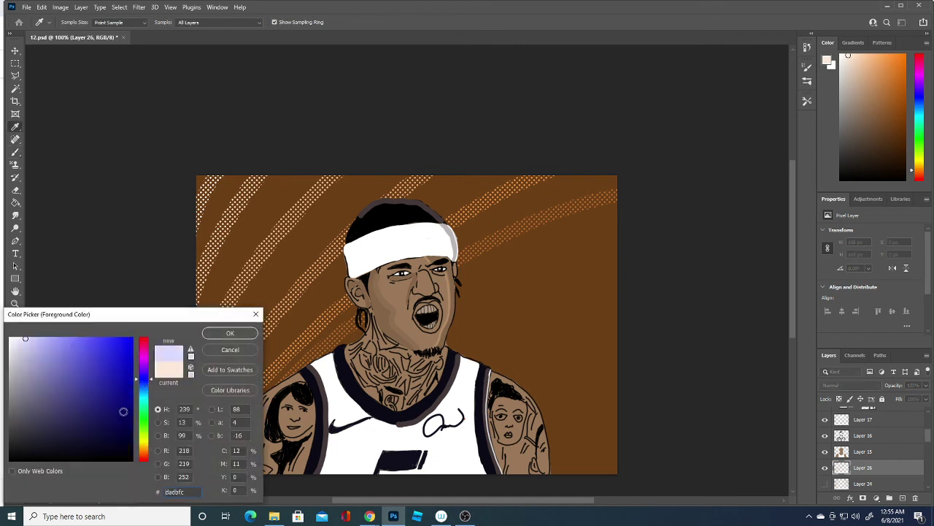
{"action": "left_click_drag", "start_coordinate": [123, 411], "coordinate": [68, 358]}
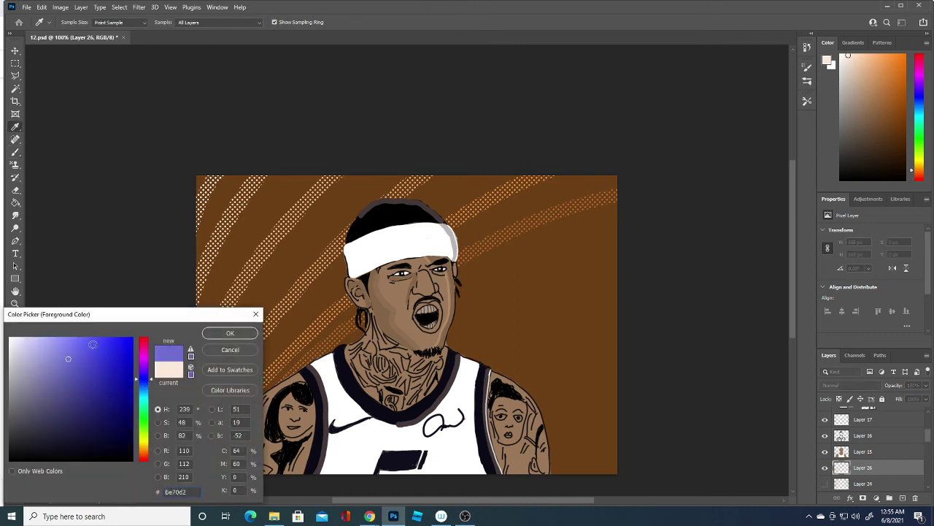
{"action": "left_click", "coordinate": [230, 334]}
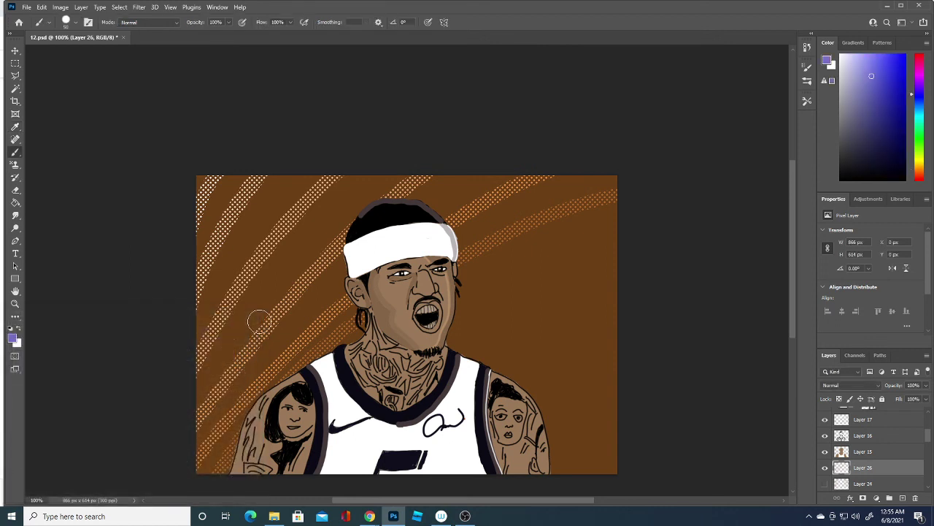
{"action": "left_click", "coordinate": [903, 497]}
Try diagonal purple stripes across the right background, undoing the failed attempts.
{"action": "left_click_drag", "start_coordinate": [202, 385], "coordinate": [372, 171]}
{"action": "key", "text": "ctrl+z"}
{"action": "left_click_drag", "start_coordinate": [447, 347], "coordinate": [625, 219]}
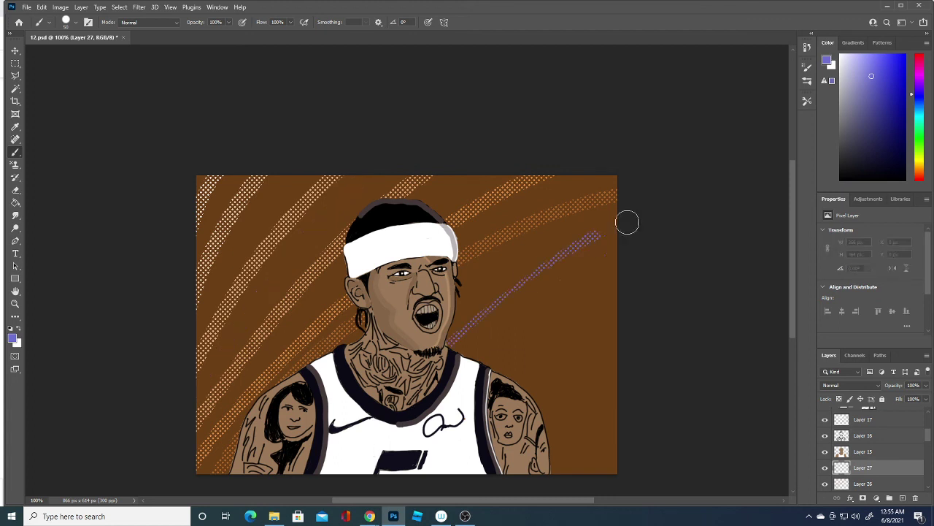
{"action": "left_click_drag", "start_coordinate": [457, 382], "coordinate": [635, 241]}
{"action": "left_click_drag", "start_coordinate": [525, 398], "coordinate": [635, 332]}
{"action": "left_click_drag", "start_coordinate": [587, 392], "coordinate": [632, 365]}
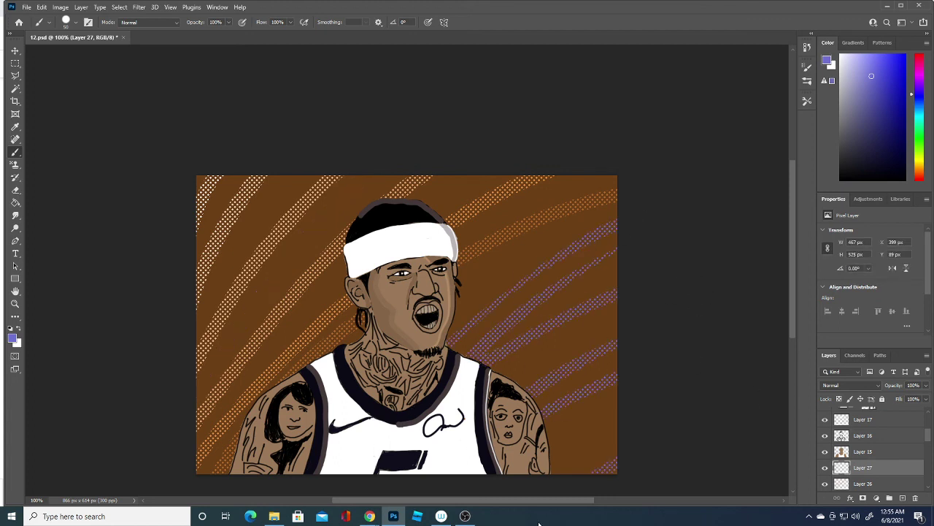
{"action": "left_click_drag", "start_coordinate": [580, 496], "coordinate": [628, 449]}
{"action": "key", "text": "ctrl+z"}
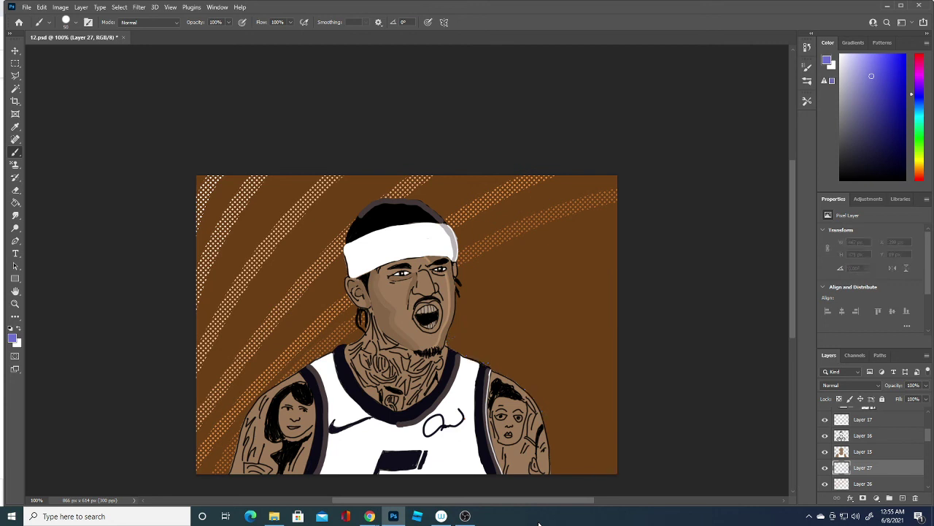
Paint purple stripes from the lower-right background up toward the top-right corner.
{"action": "mouse_move", "coordinate": [544, 474]}
{"action": "left_mouse_down"}
{"action": "mouse_move", "coordinate": [628, 437]}
{"action": "mouse_move", "coordinate": [628, 412]}
{"action": "left_mouse_up"}
{"action": "left_click_drag", "start_coordinate": [513, 452], "coordinate": [628, 383]}
{"action": "left_click_drag", "start_coordinate": [508, 423], "coordinate": [618, 354]}
{"action": "left_click_drag", "start_coordinate": [499, 394], "coordinate": [618, 303]}
{"action": "left_click_drag", "start_coordinate": [457, 372], "coordinate": [595, 274]}
{"action": "mouse_move", "coordinate": [446, 335]}
{"action": "left_mouse_down"}
{"action": "mouse_move", "coordinate": [506, 261]}
{"action": "mouse_move", "coordinate": [626, 209]}
{"action": "left_mouse_up"}
{"action": "mouse_move", "coordinate": [562, 241]}
{"action": "left_mouse_down"}
{"action": "mouse_move", "coordinate": [634, 201]}
{"action": "mouse_move", "coordinate": [609, 204]}
{"action": "left_mouse_up"}
Cover the remaining brown stripes right of the head with purple, touching up near the ear.
{"action": "left_click_drag", "start_coordinate": [544, 285], "coordinate": [617, 234]}
{"action": "left_click_drag", "start_coordinate": [525, 325], "coordinate": [617, 263]}
{"action": "left_click_drag", "start_coordinate": [538, 365], "coordinate": [641, 299]}
{"action": "left_click_drag", "start_coordinate": [579, 370], "coordinate": [635, 343]}
{"action": "left_click_drag", "start_coordinate": [546, 412], "coordinate": [643, 358]}
{"action": "left_click_drag", "start_coordinate": [556, 437], "coordinate": [621, 398]}
{"action": "left_click_drag", "start_coordinate": [579, 459], "coordinate": [632, 450]}
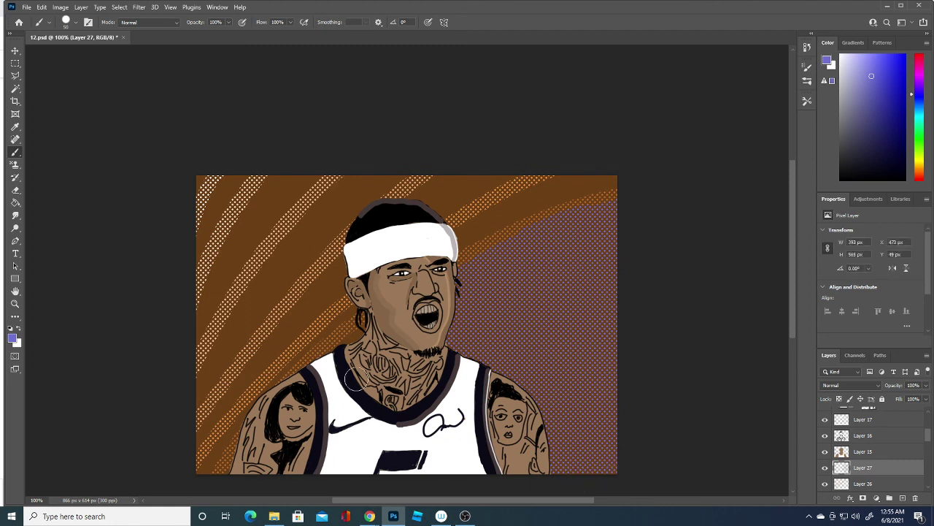
{"action": "left_click_drag", "start_coordinate": [369, 327], "coordinate": [361, 336]}
Paint a dark purple #36375e band along the left diagonal.
{"action": "left_click", "coordinate": [12, 338]}
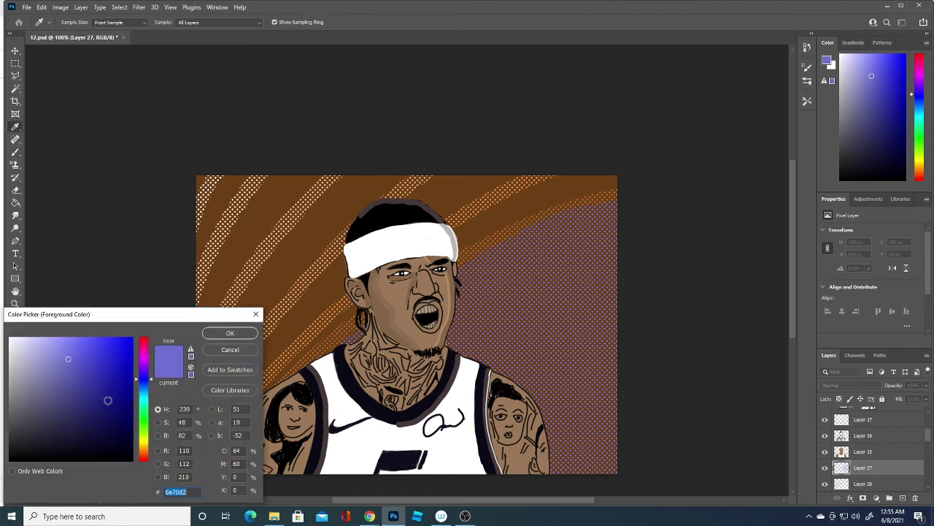
{"action": "left_click", "coordinate": [62, 415]}
{"action": "left_click", "coordinate": [232, 336]}
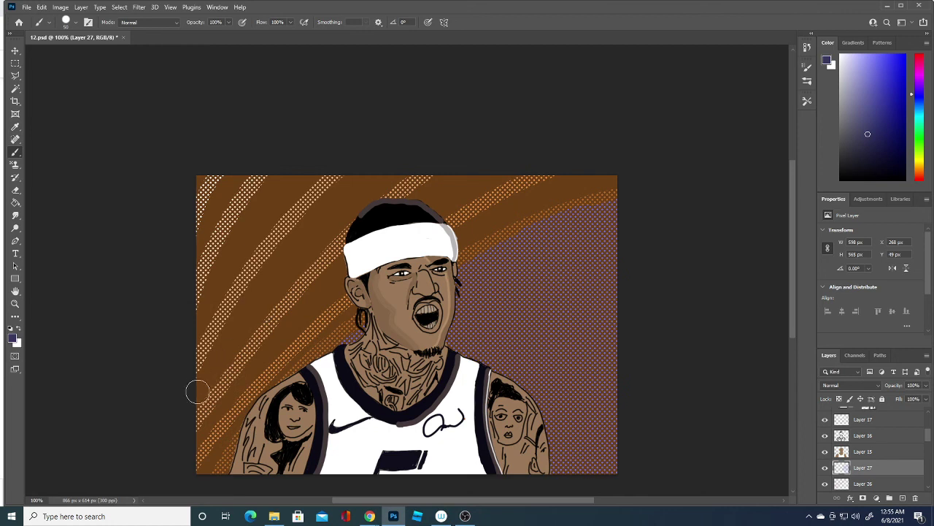
{"action": "mouse_move", "coordinate": [206, 381]}
{"action": "left_mouse_down"}
{"action": "mouse_move", "coordinate": [192, 394]}
{"action": "mouse_move", "coordinate": [255, 307]}
{"action": "mouse_move", "coordinate": [276, 257]}
{"action": "mouse_move", "coordinate": [308, 246]}
{"action": "mouse_move", "coordinate": [254, 289]}
{"action": "mouse_move", "coordinate": [292, 265]}
{"action": "mouse_move", "coordinate": [285, 299]}
{"action": "left_mouse_up"}
Fill the upper-left diagonal band with bright green up to the top edge.
{"action": "left_click", "coordinate": [12, 337]}
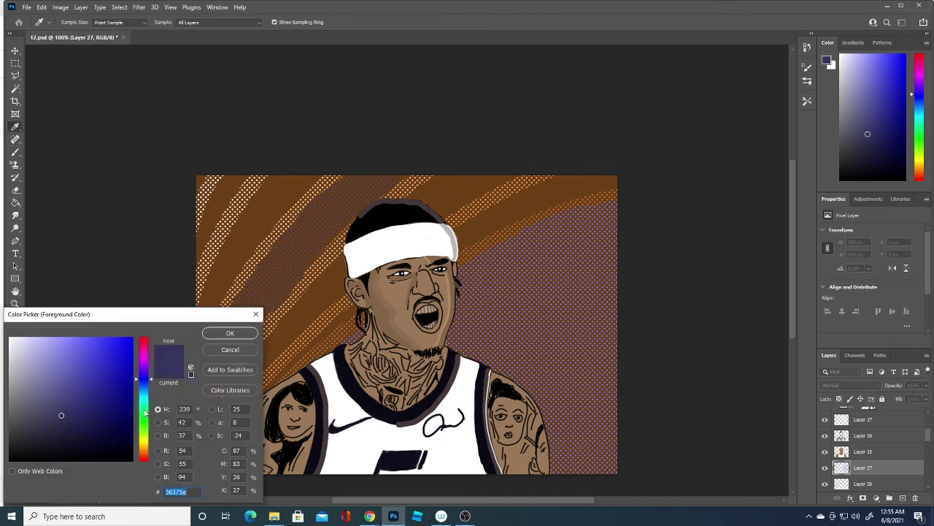
{"action": "left_click", "coordinate": [141, 430]}
{"action": "left_click", "coordinate": [106, 414]}
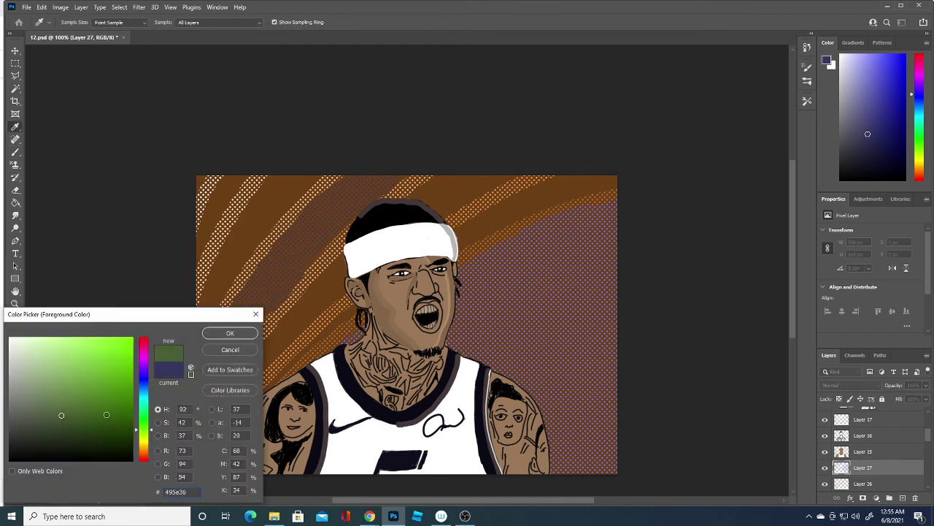
{"action": "left_click", "coordinate": [116, 374]}
{"action": "left_click", "coordinate": [230, 332]}
{"action": "left_click_drag", "start_coordinate": [195, 327], "coordinate": [286, 175]}
{"action": "mouse_move", "coordinate": [248, 238]}
{"action": "left_mouse_down"}
{"action": "mouse_move", "coordinate": [292, 179]}
{"action": "mouse_move", "coordinate": [314, 179]}
{"action": "mouse_move", "coordinate": [266, 216]}
{"action": "mouse_move", "coordinate": [246, 250]}
{"action": "left_mouse_up"}
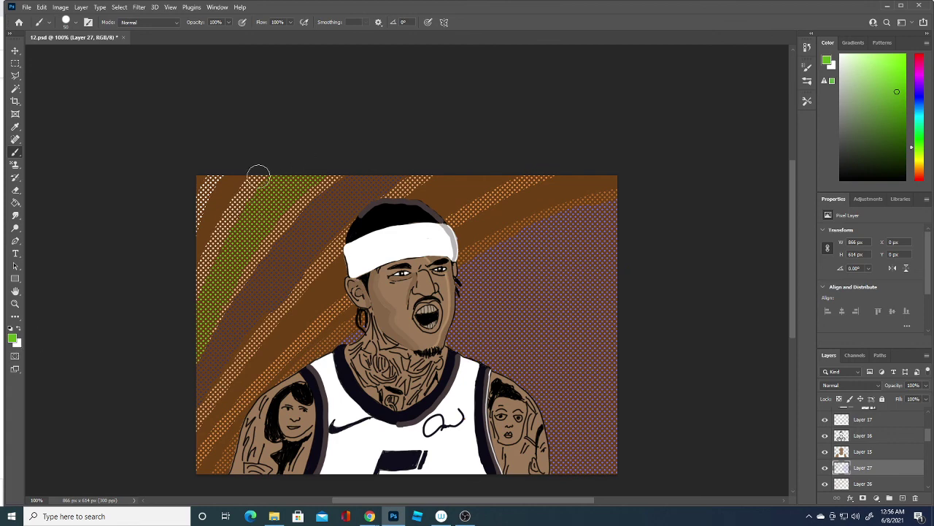
Choose a darker green foreground colour, then bring OBS Studio to the front.
{"action": "left_click", "coordinate": [12, 338]}
{"action": "left_click", "coordinate": [71, 396]}
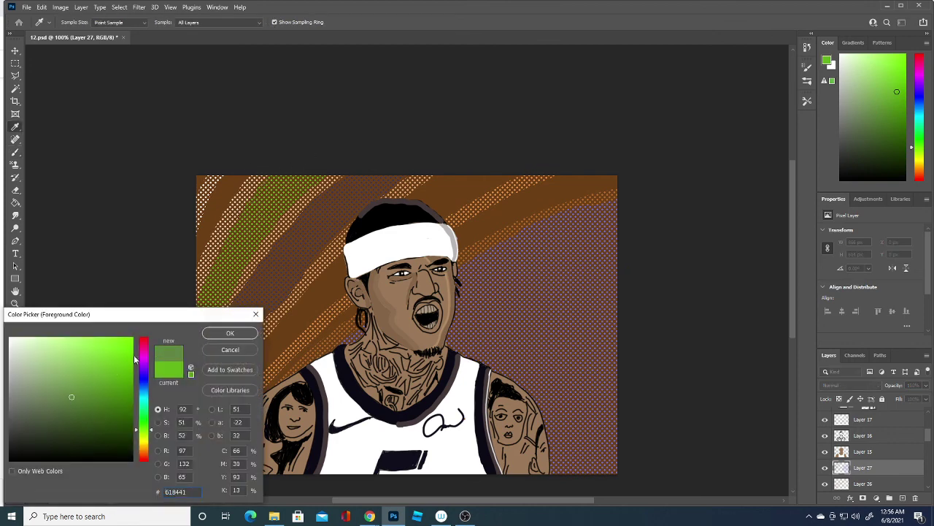
{"action": "left_click", "coordinate": [229, 334]}
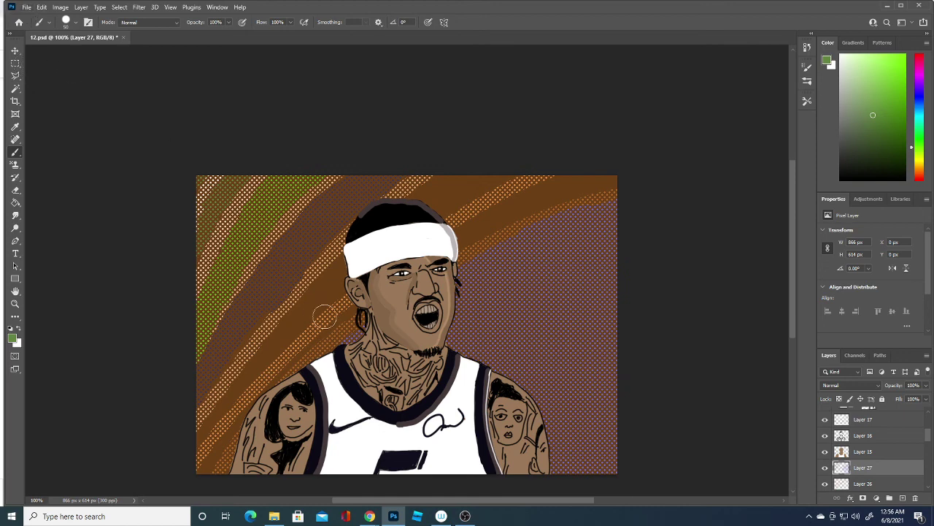
{"action": "left_click", "coordinate": [465, 517]}
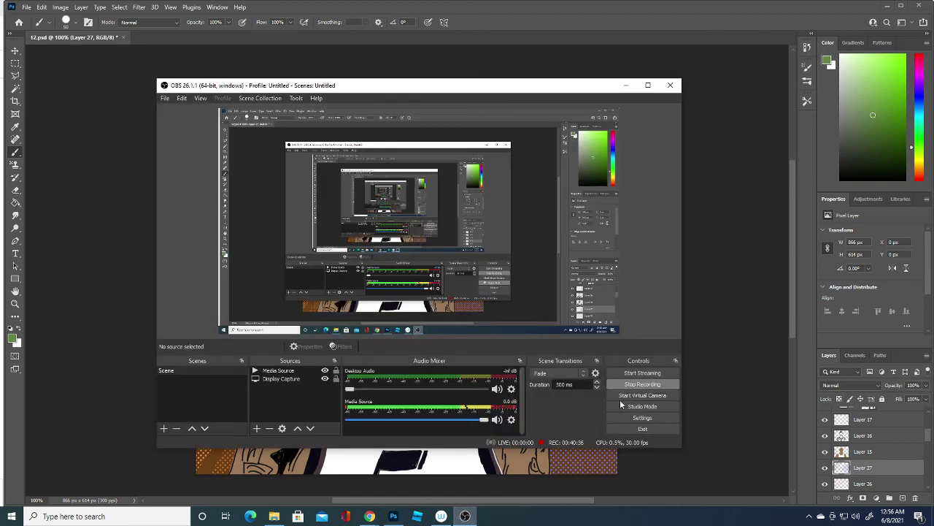